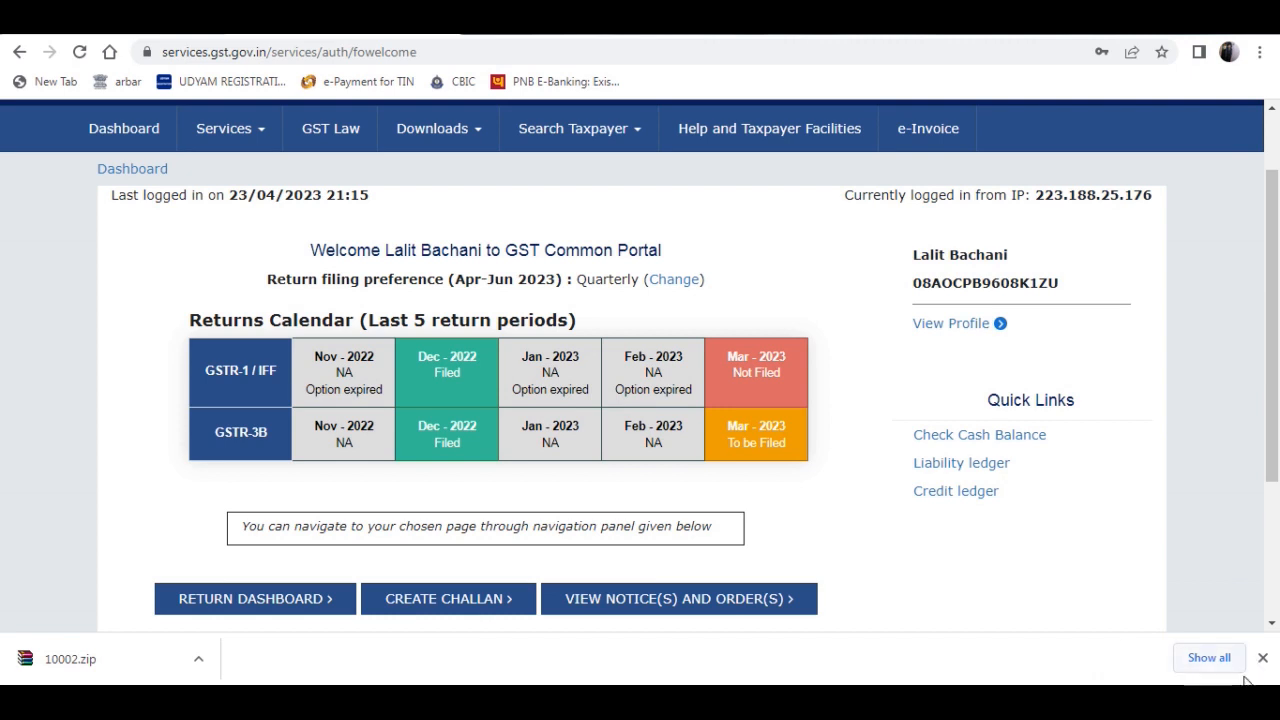
# - Dismiss the download bar and open the File Returns page from the taxpayer dashboard
pyautogui.click(1262, 657)
pyautogui.scroll(2, 1176, 358)
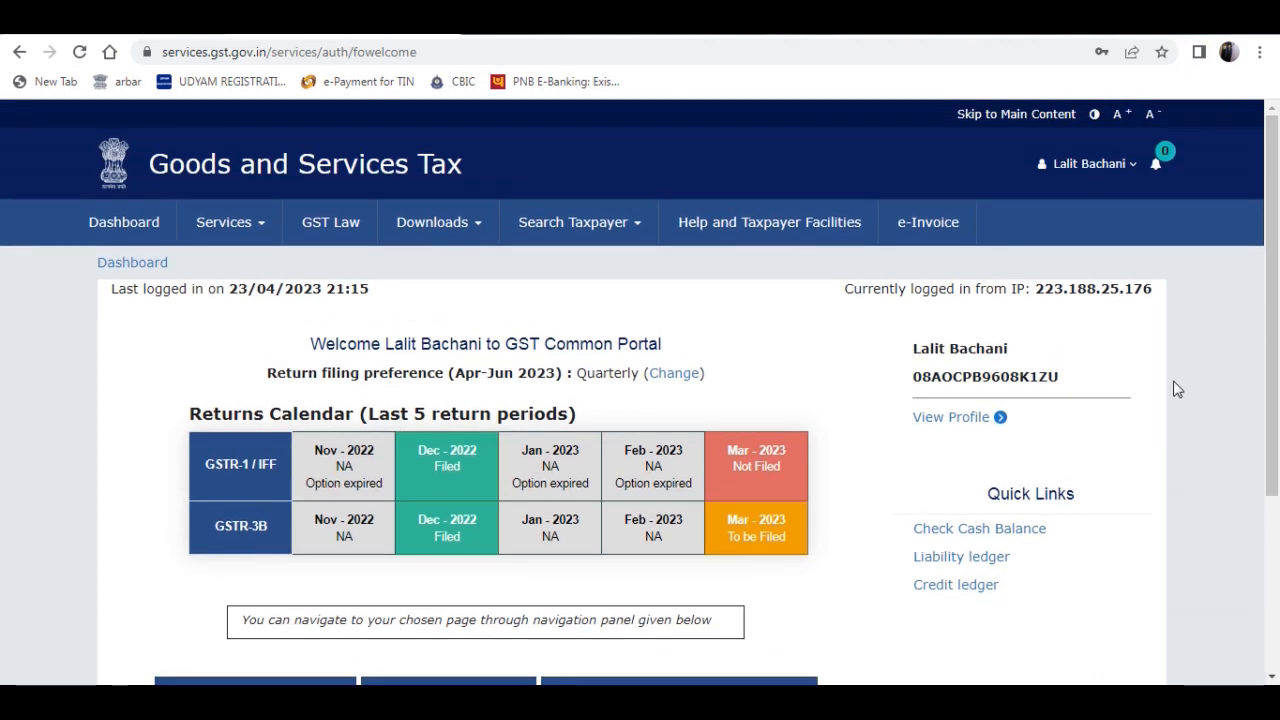
pyautogui.click(123, 224)
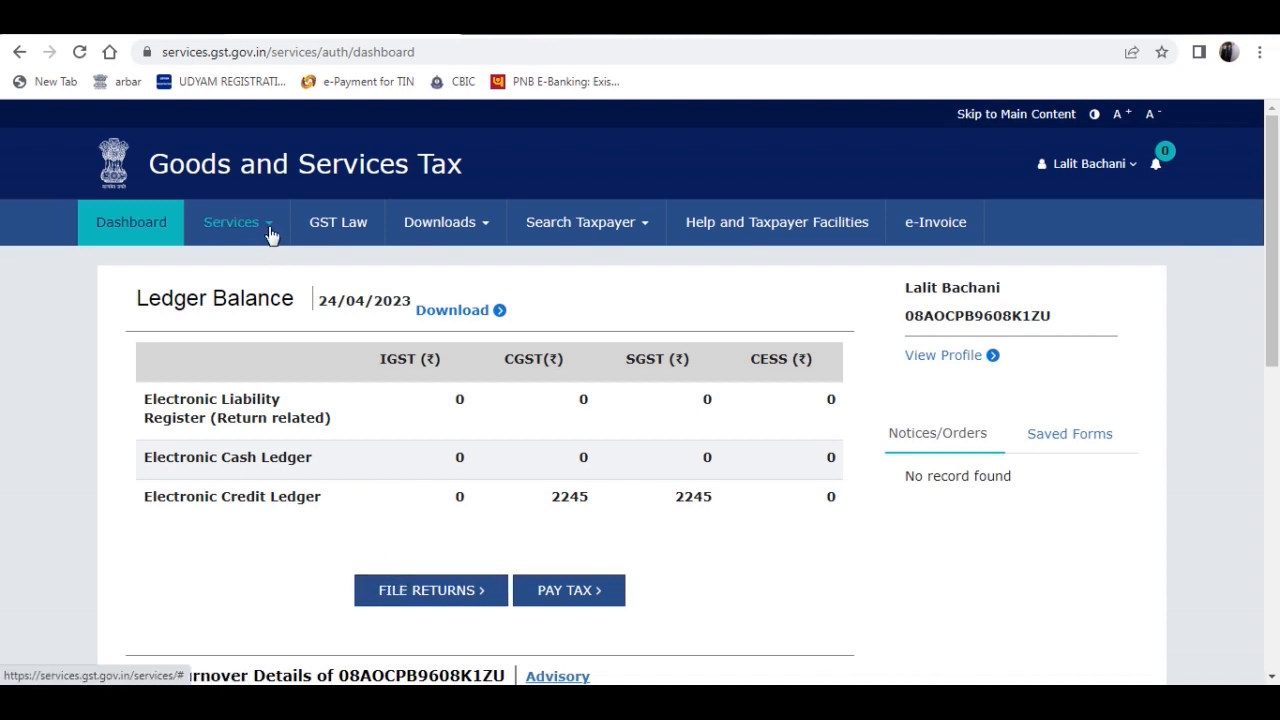
pyautogui.click(407, 590)
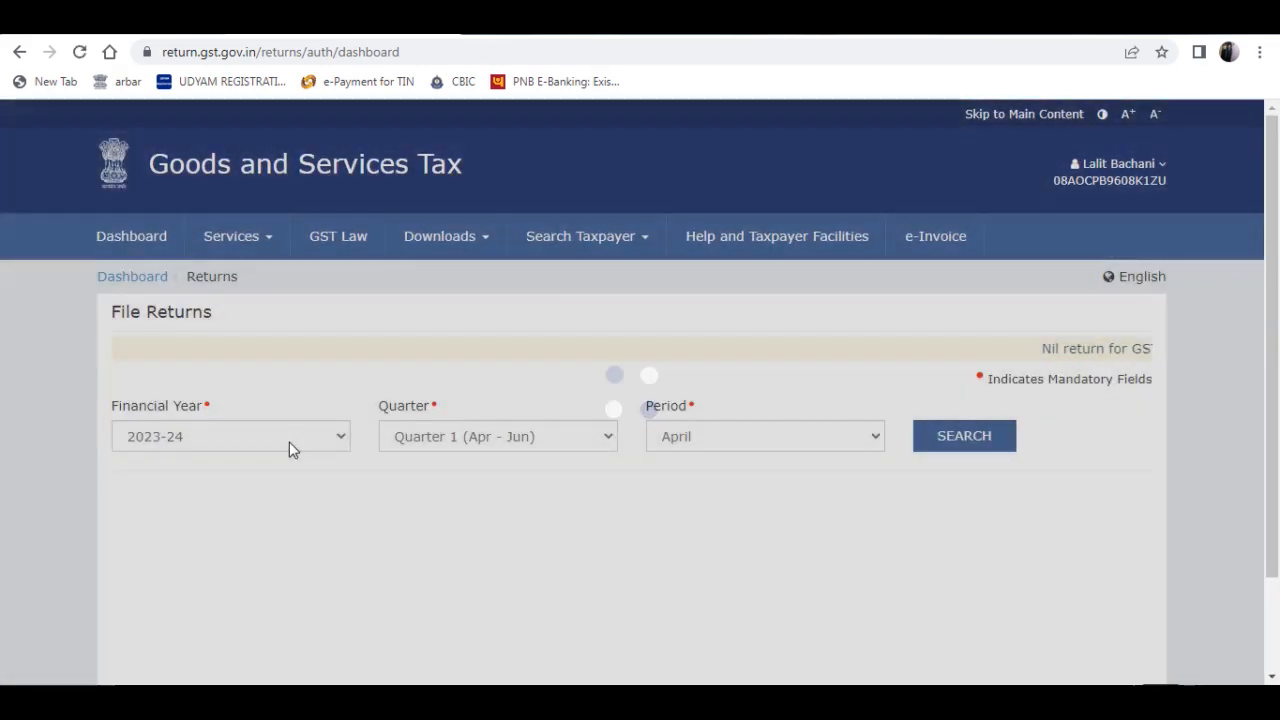
# - List the returns for financial year 2022-23, Quarter 4 (Jan - Mar), period March
pyautogui.click(289, 441)
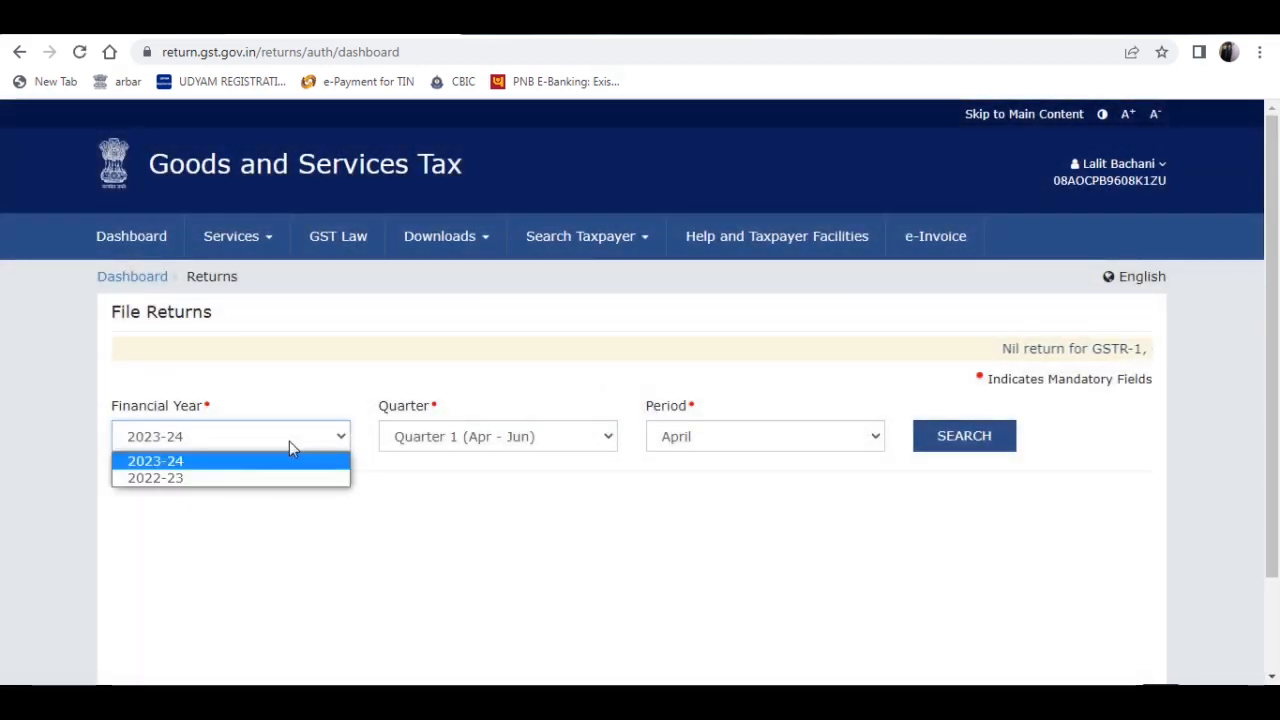
pyautogui.click(252, 479)
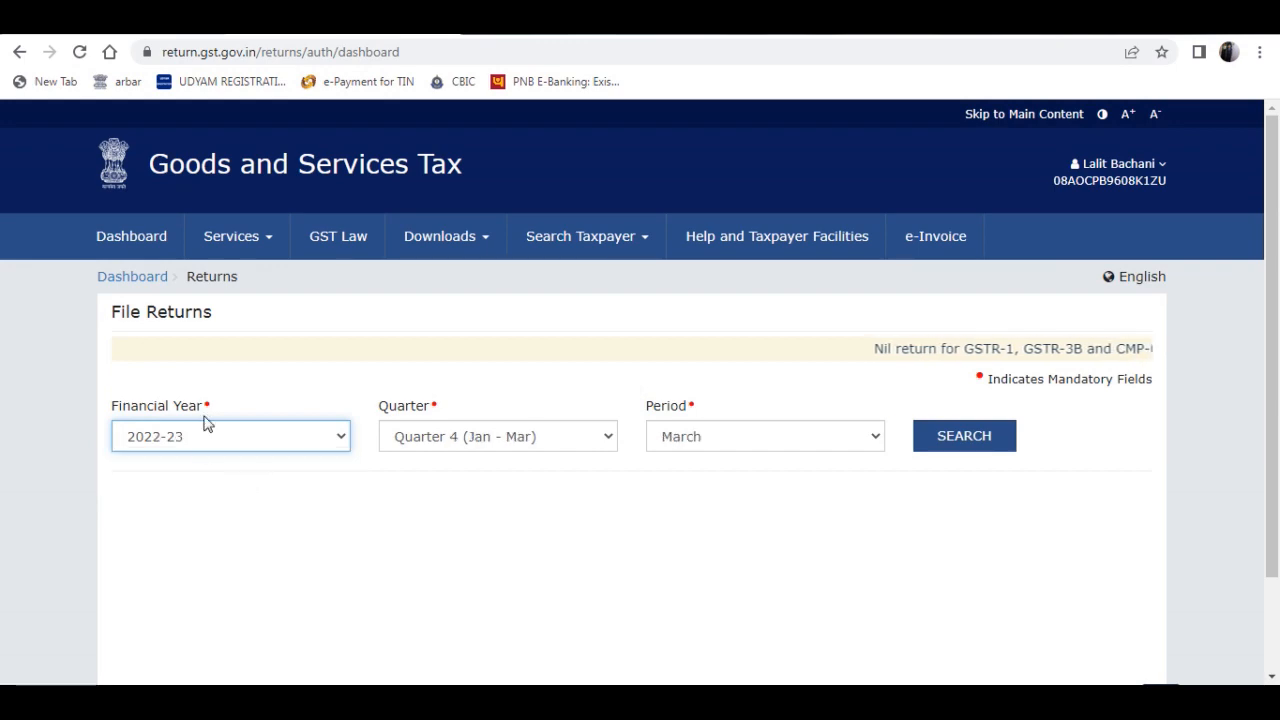
pyautogui.click(963, 445)
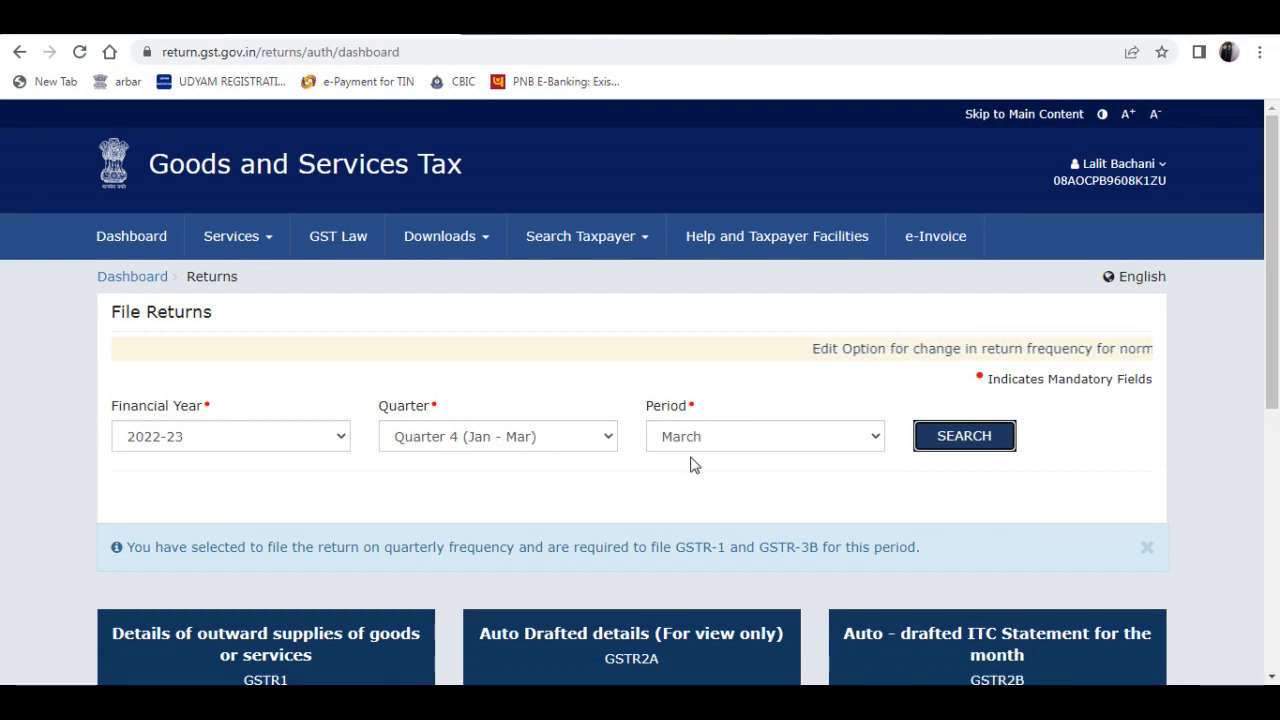
# - Look over the online preparation page of the quarterly GSTR-1, then go back to the File Returns page
pyautogui.scroll(-3, 777, 406)
pyautogui.scroll(-3, 733, 415)
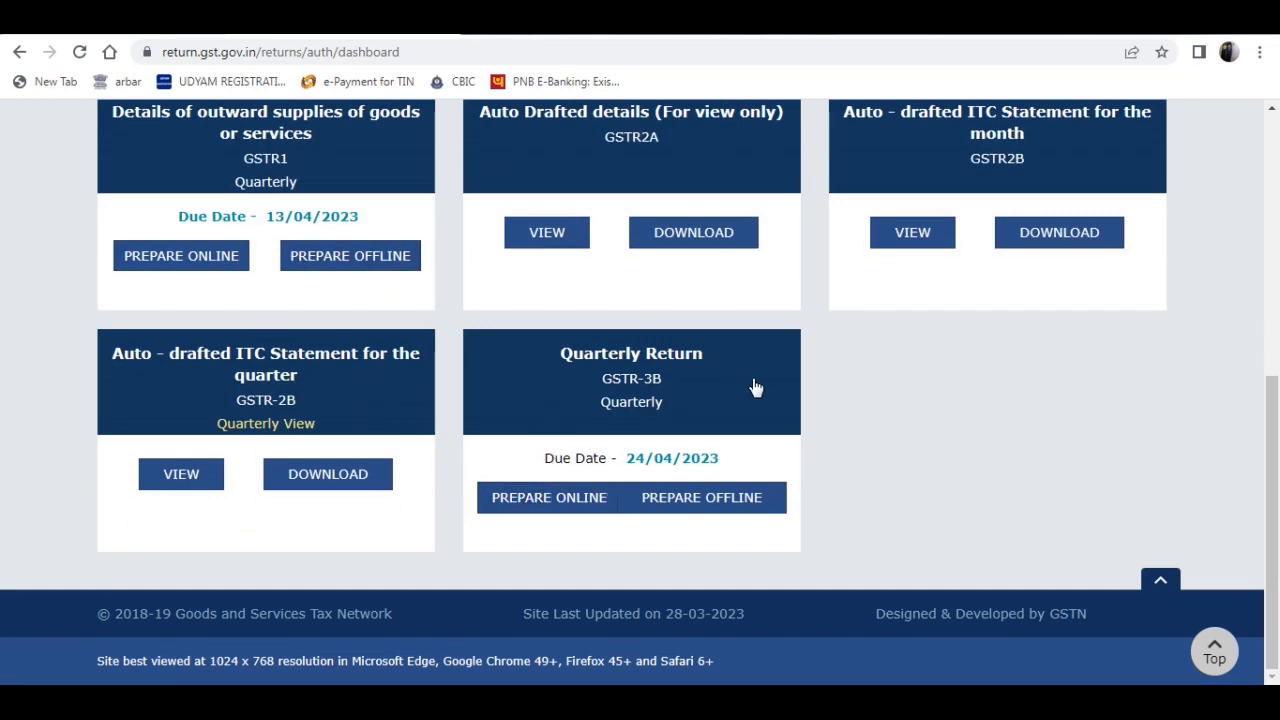
pyautogui.scroll(2, 751, 386)
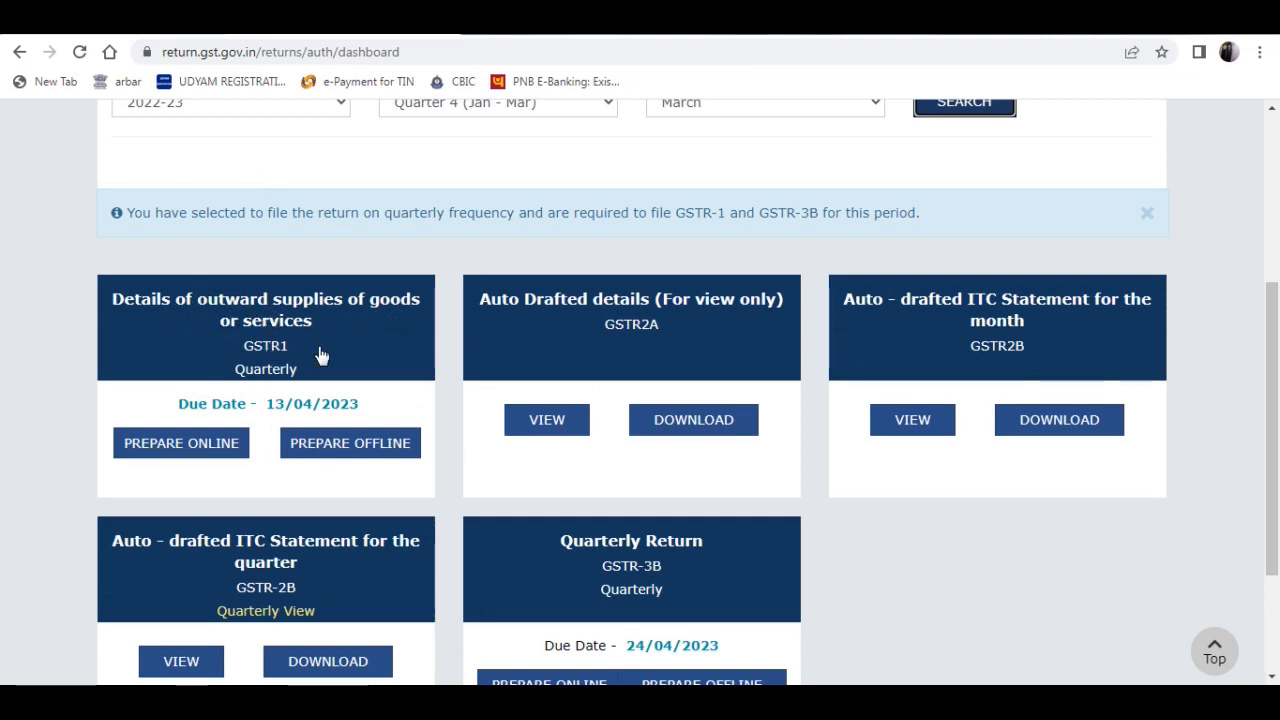
pyautogui.click(190, 448)
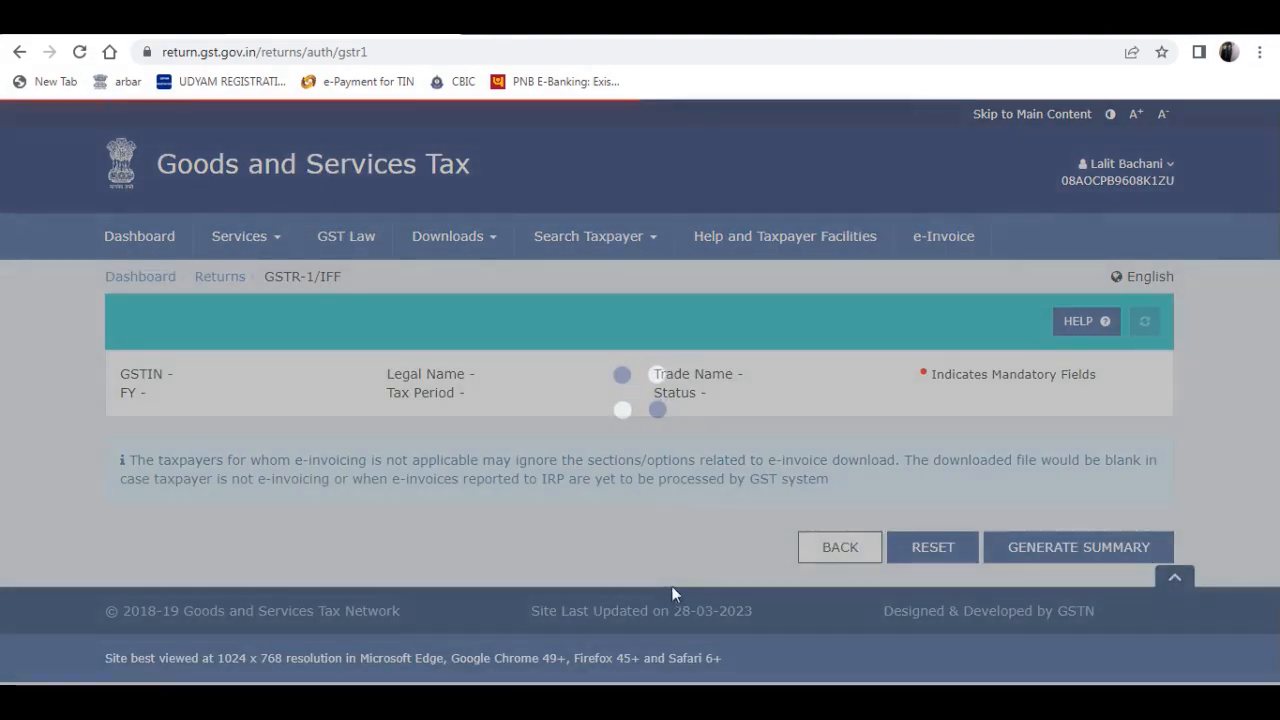
pyautogui.scroll(-10, 974, 372)
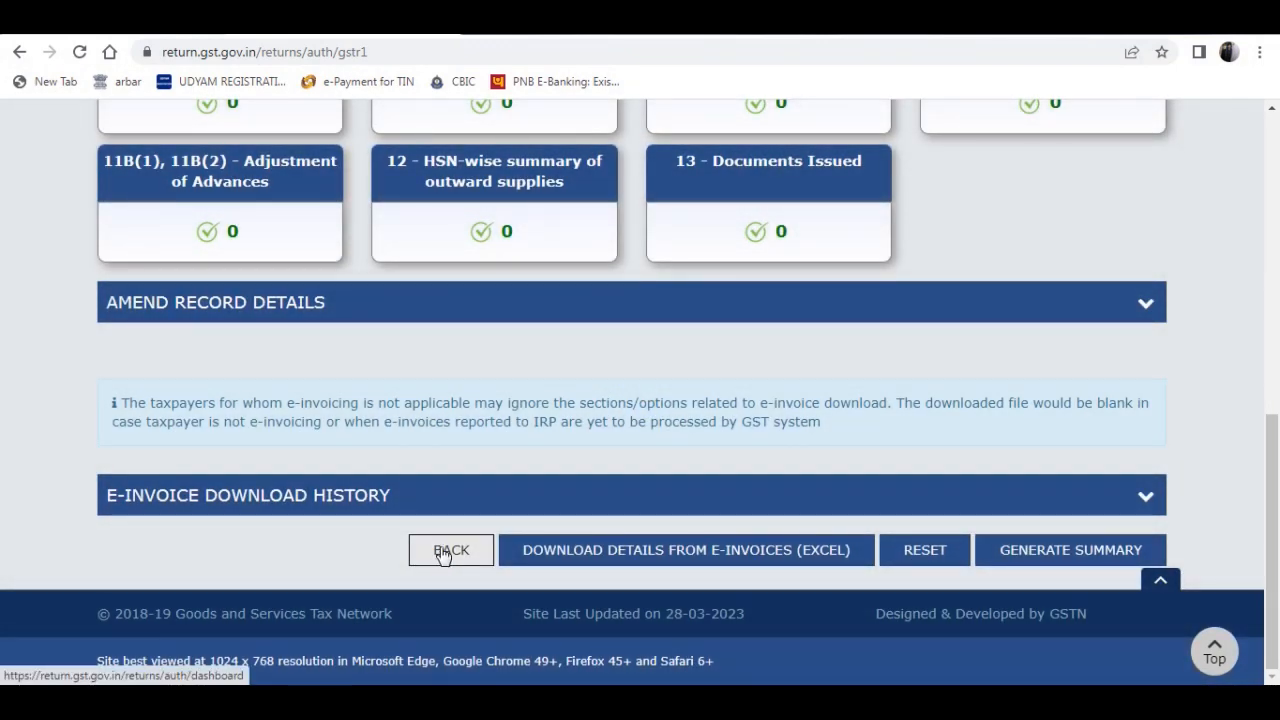
pyautogui.click(442, 552)
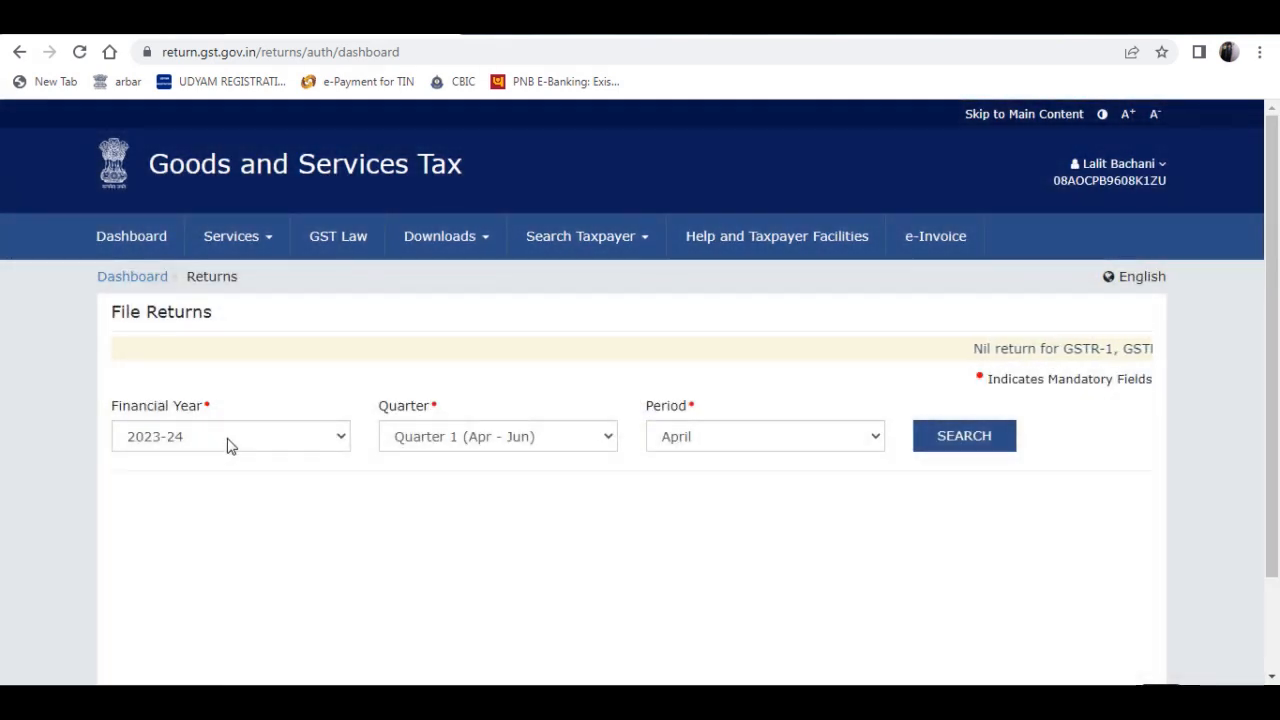
# - Search the 2022-23 Quarter 4 March returns again and open offline preparation for GSTR-1
pyautogui.click(228, 443)
pyautogui.click(200, 478)
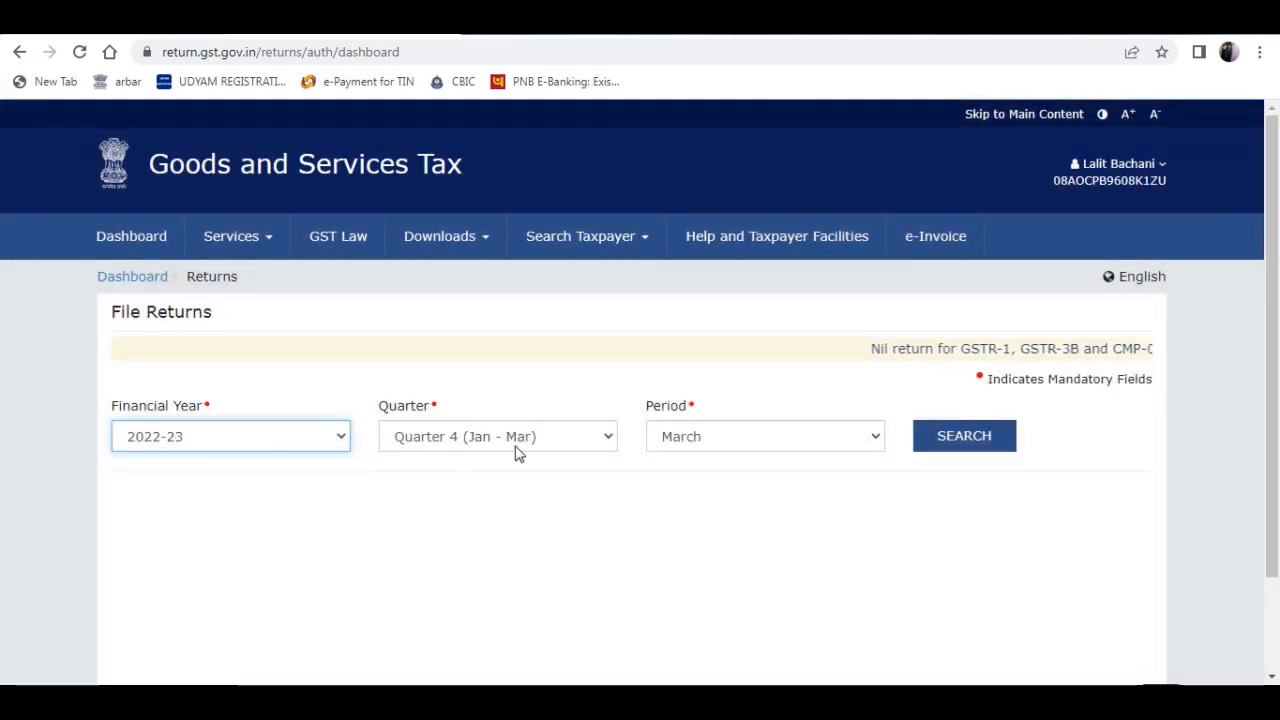
pyautogui.click(926, 450)
pyautogui.scroll(-4, 889, 371)
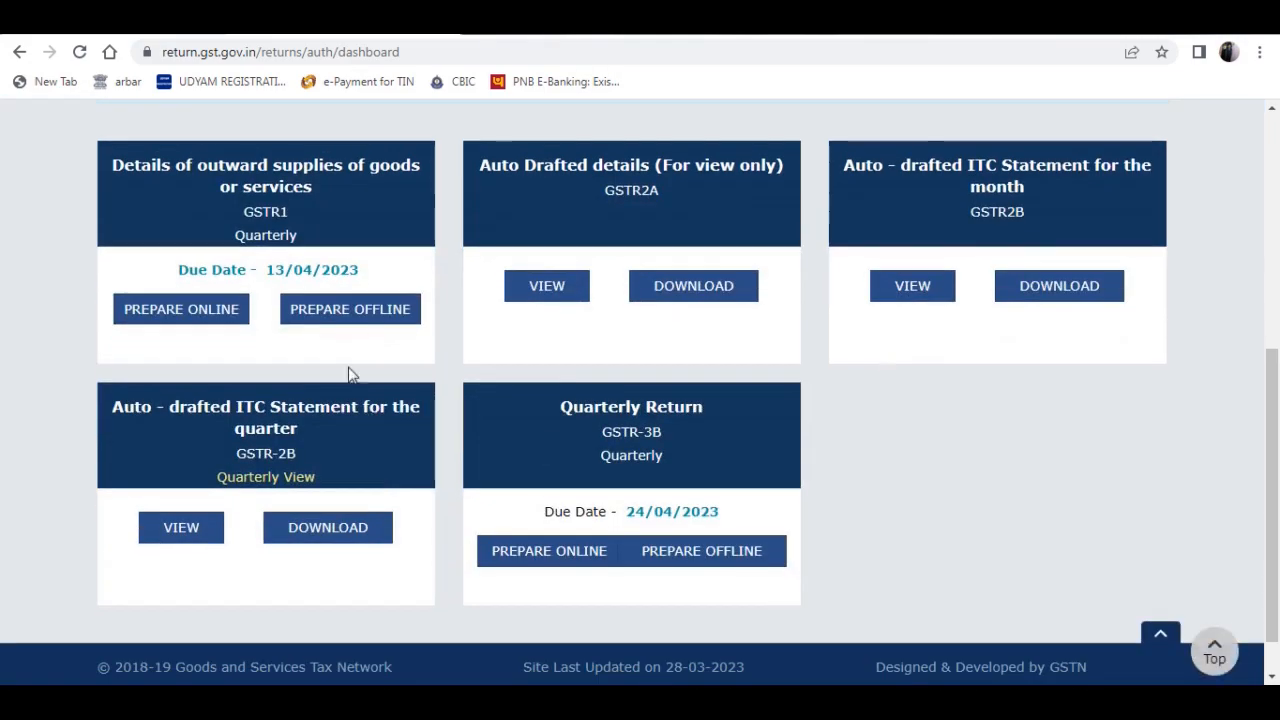
pyautogui.click(372, 310)
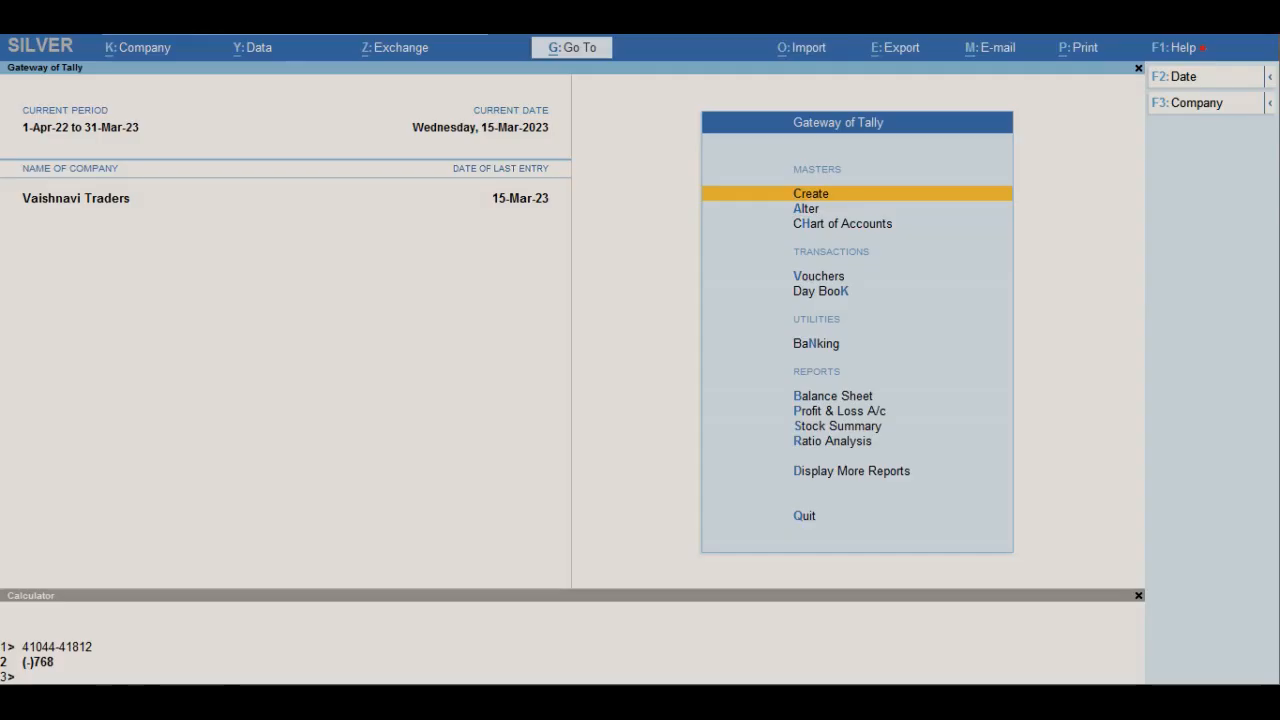
# - Switch to TallyPrime, return to the Gateway of Tally and open the GSTR-1 report among the GST reports
pyautogui.press('Escape')
pyautogui.press('Escape')
pyautogui.press('Escape')
pyautogui.press('Escape')
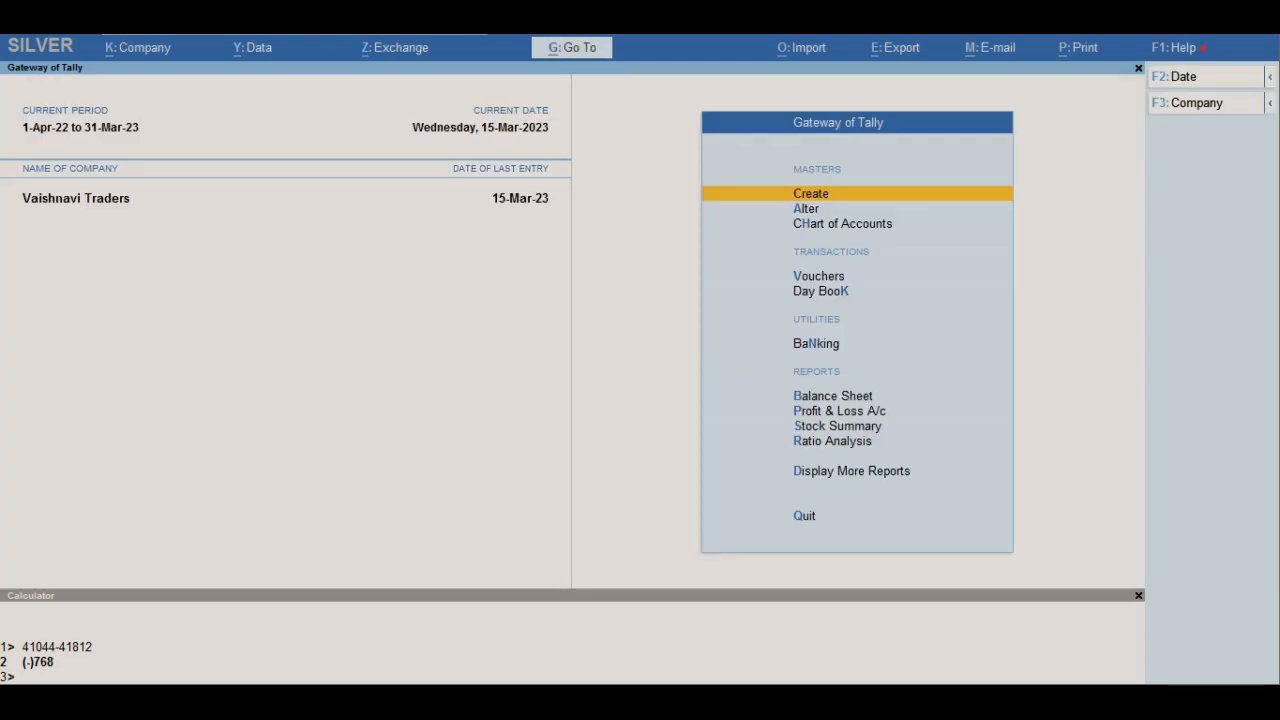
pyautogui.press('d')
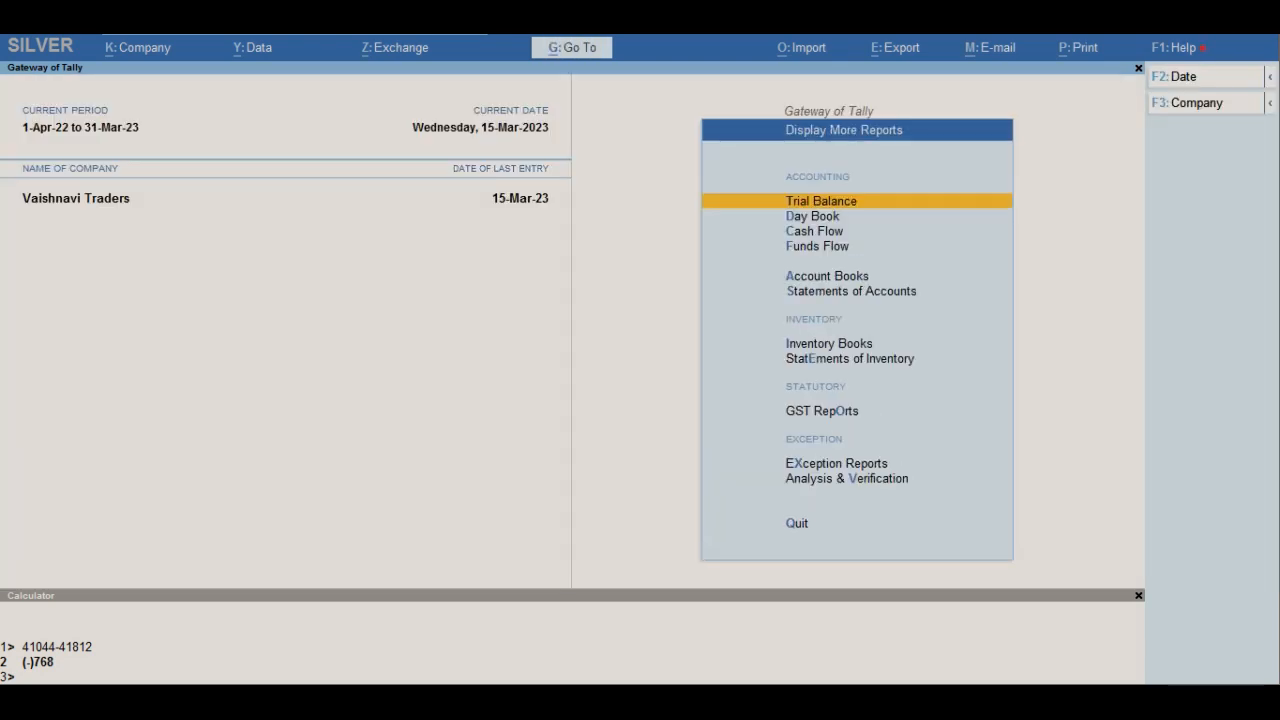
pyautogui.press('g')
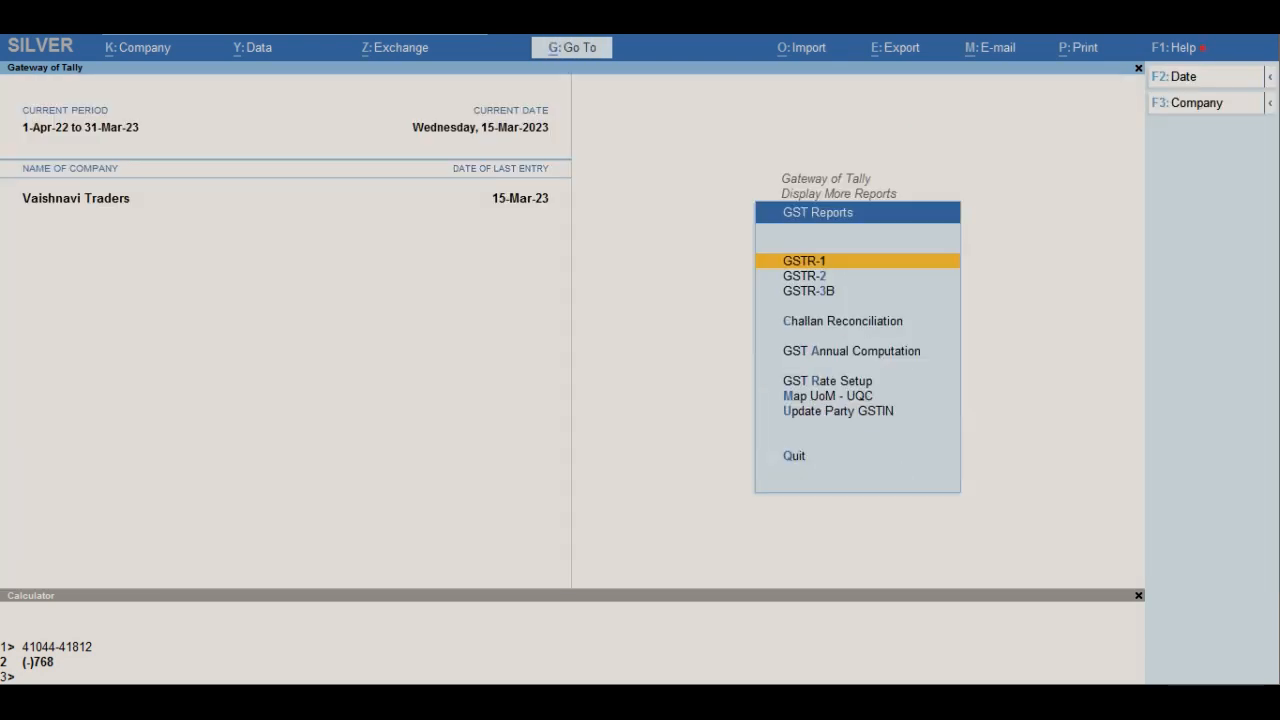
pyautogui.press('Down')
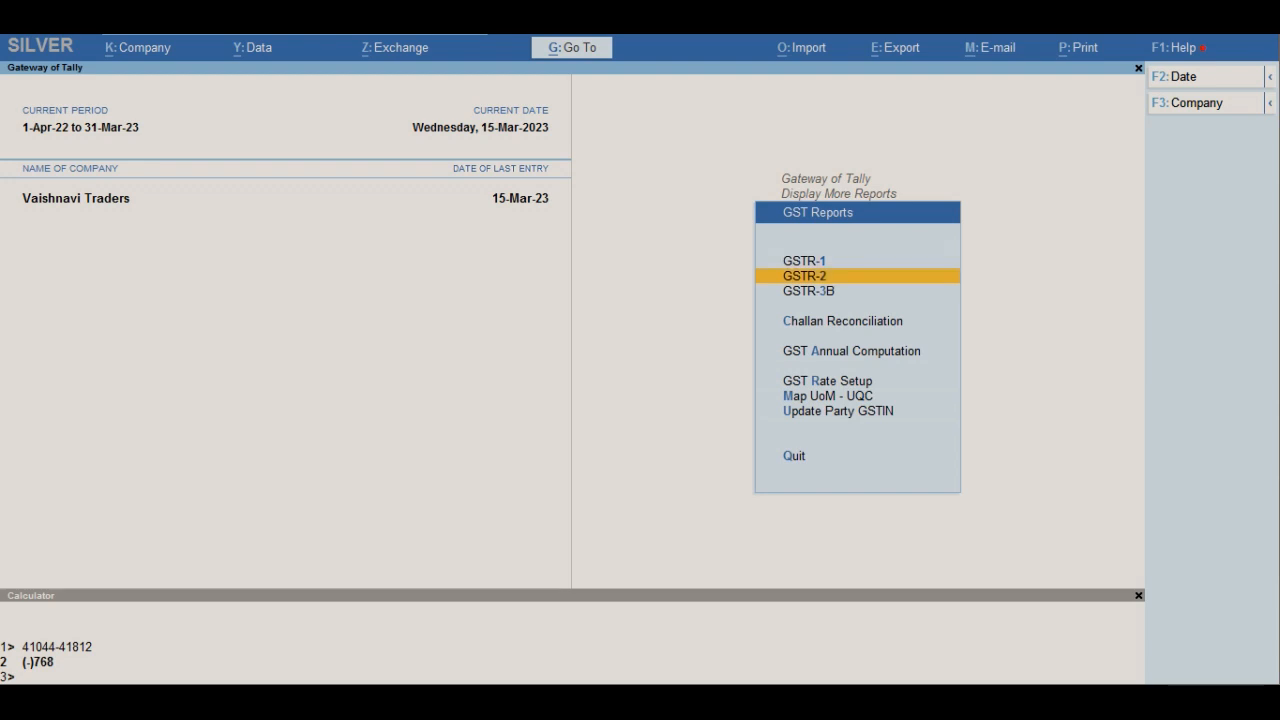
pyautogui.press('Up')
pyautogui.press('Return')
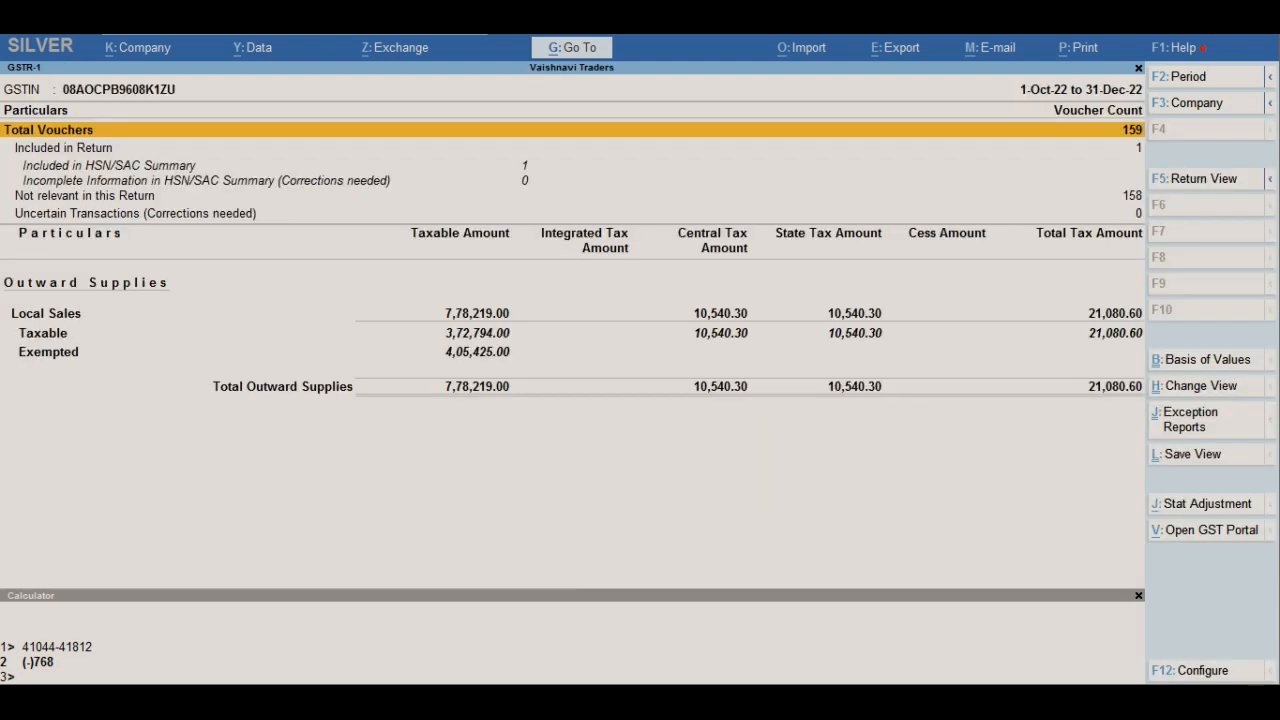
# - Set the GSTR-1 report period from 1-1-2023 to 31-3-2023
pyautogui.press('F2')
pyautogui.write('01.1')
pyautogui.press('Return')
pyautogui.write('3')
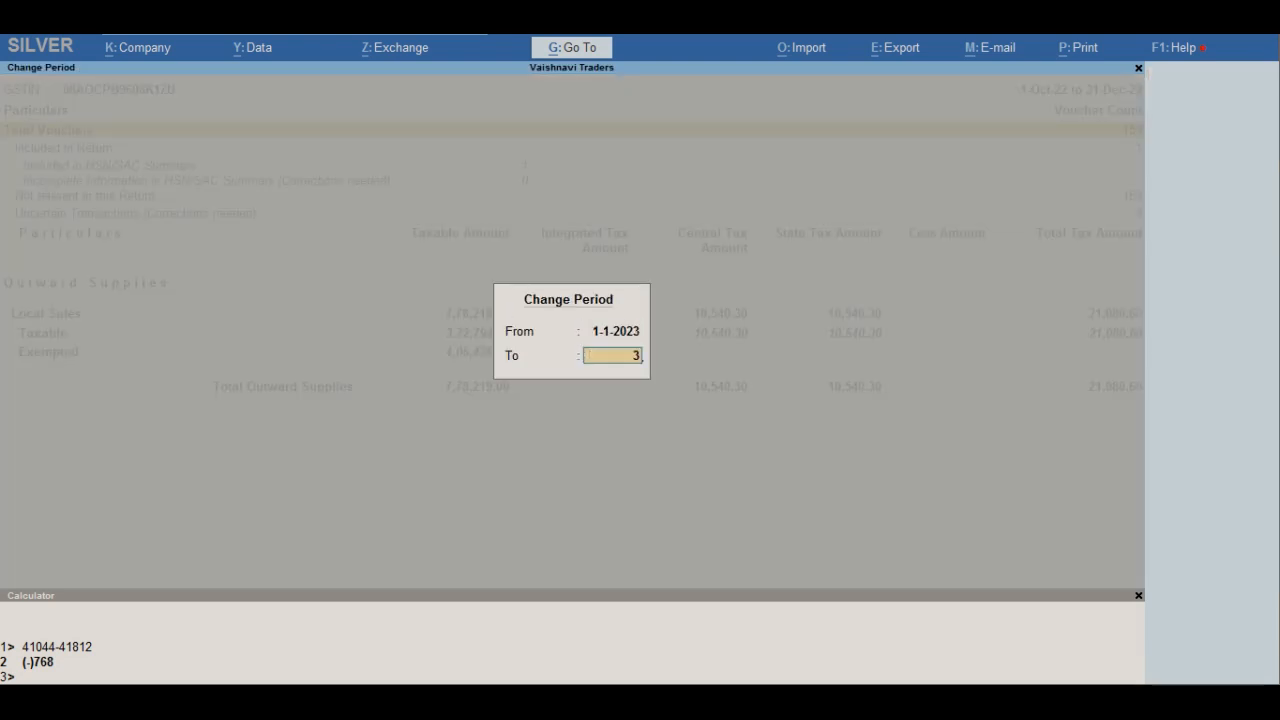
pyautogui.write('1.03')
pyautogui.press('Return')
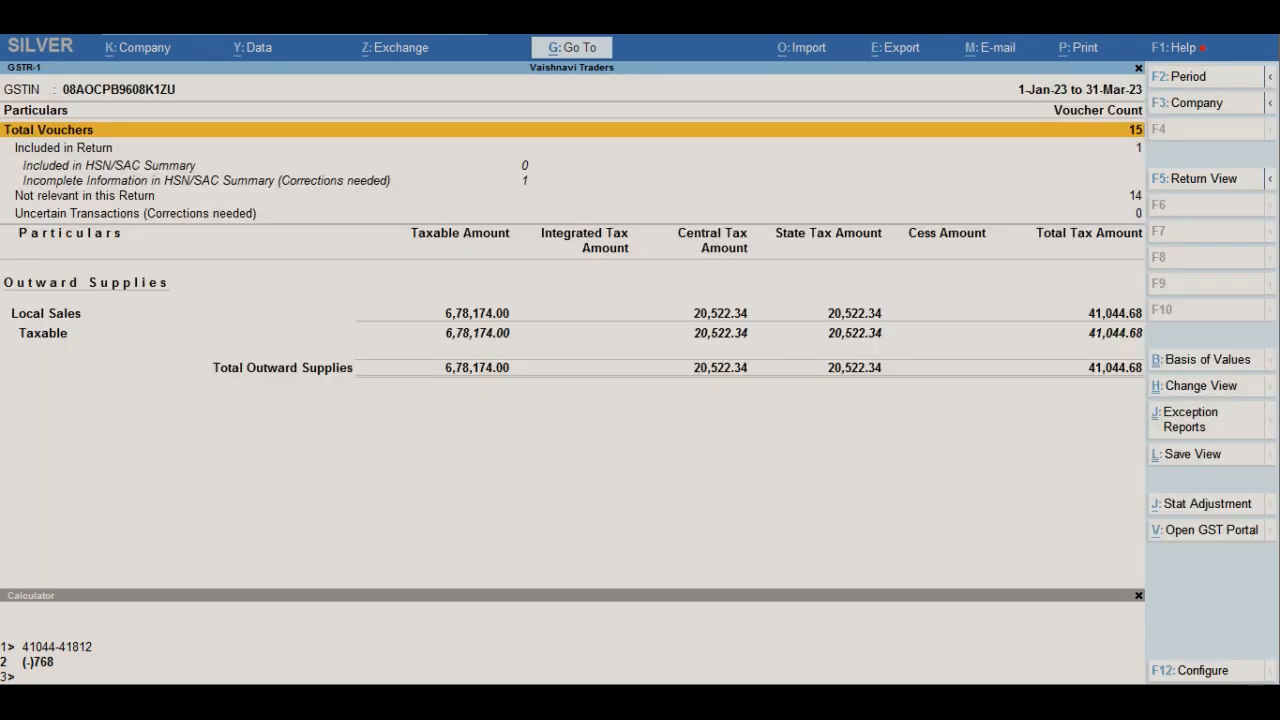
# - Change the GSTR-1 report to the return view and look over its sections from B2B Invoices to Document Summary
pyautogui.press('F5')
pyautogui.press('Down')
pyautogui.press('Down')
pyautogui.press('Down')
pyautogui.press('Down')
pyautogui.press('Down')
pyautogui.press('Down')
pyautogui.press('Down')
pyautogui.press('Down')
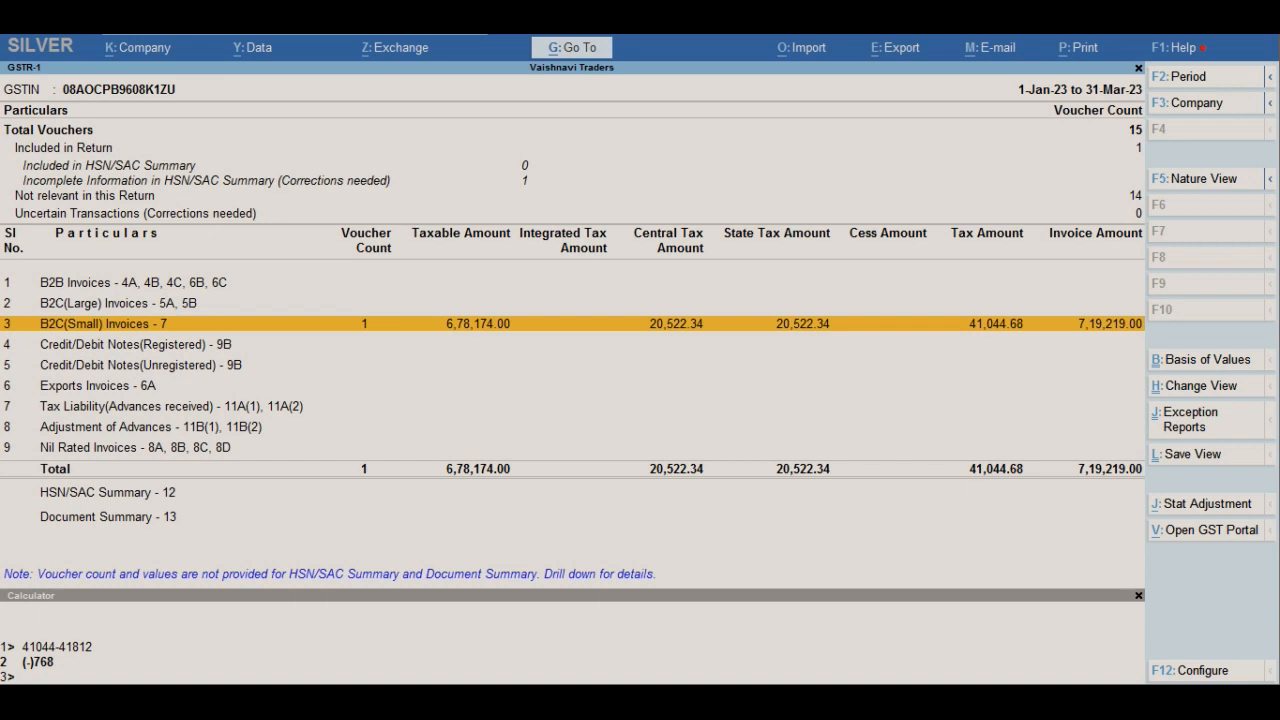
pyautogui.press('Up')
pyautogui.press('Up')
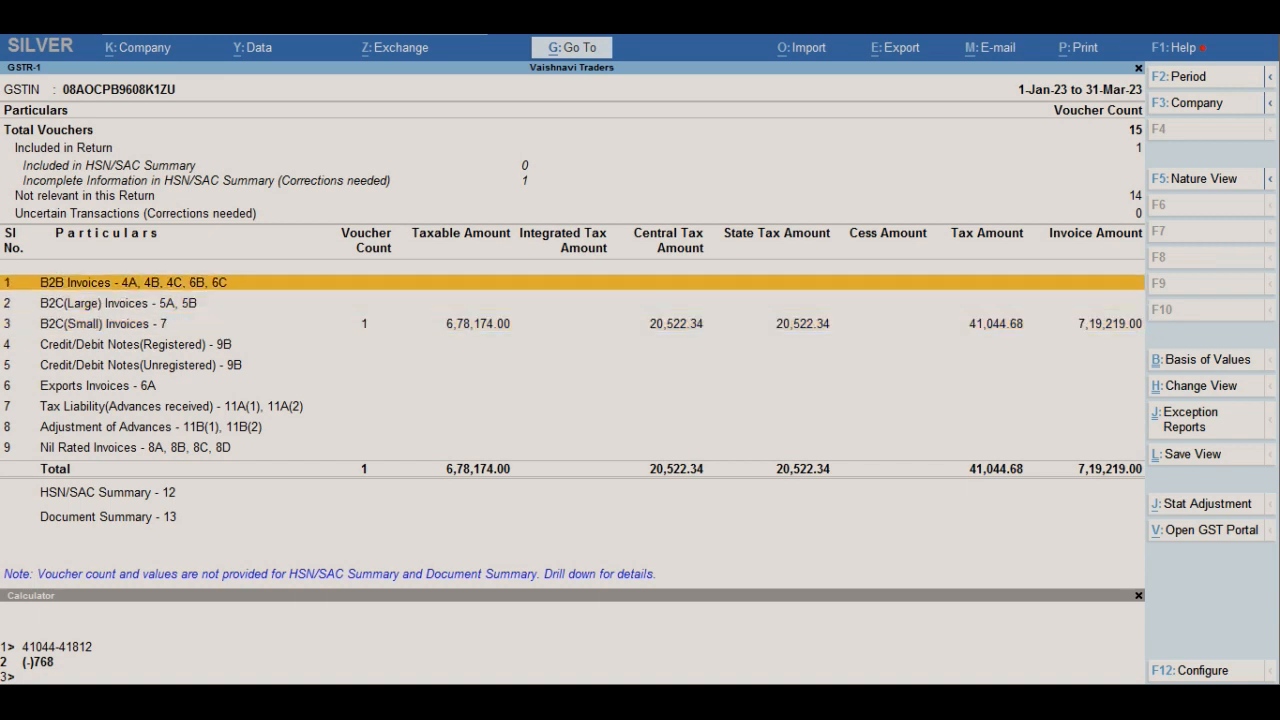
pyautogui.press('Down')
pyautogui.press('Down')
pyautogui.press('Down')
pyautogui.press('Up')
pyautogui.press('Up')
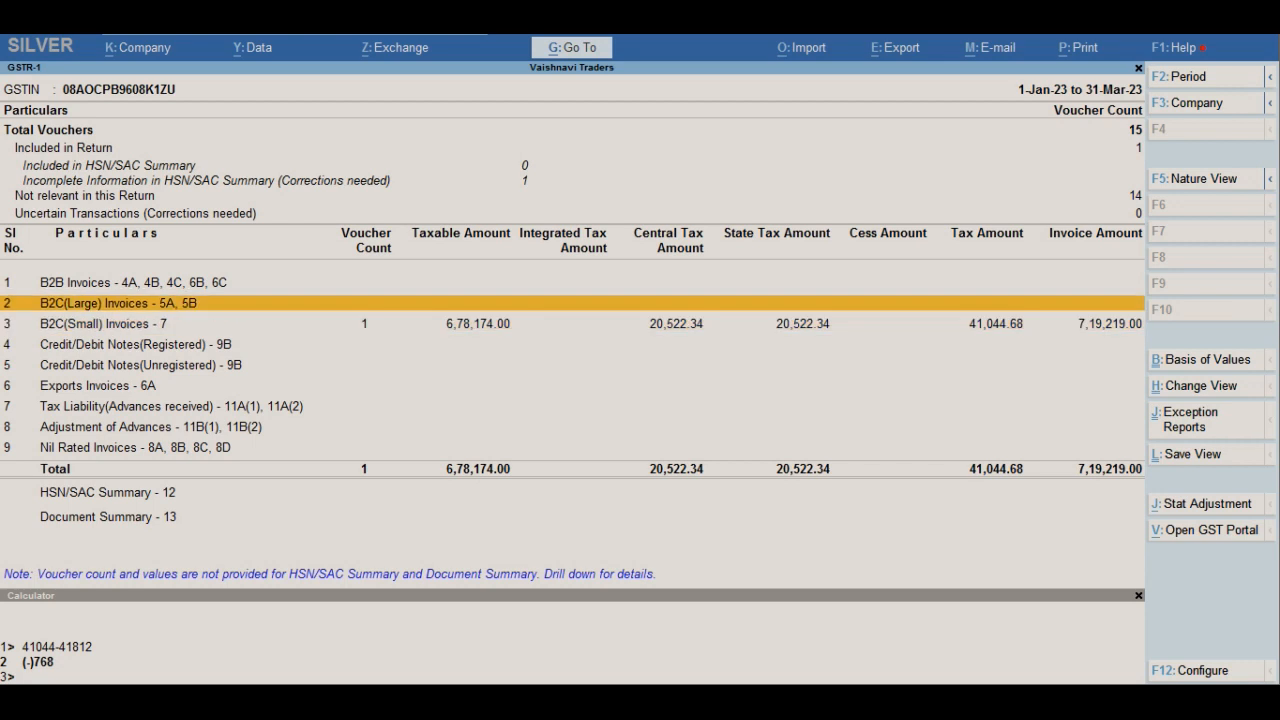
pyautogui.press('Down')
pyautogui.press('Down')
pyautogui.press('Down')
pyautogui.press('Down')
pyautogui.press('Down')
pyautogui.press('Down')
pyautogui.press('Down')
pyautogui.press('Down')
pyautogui.press('Down')
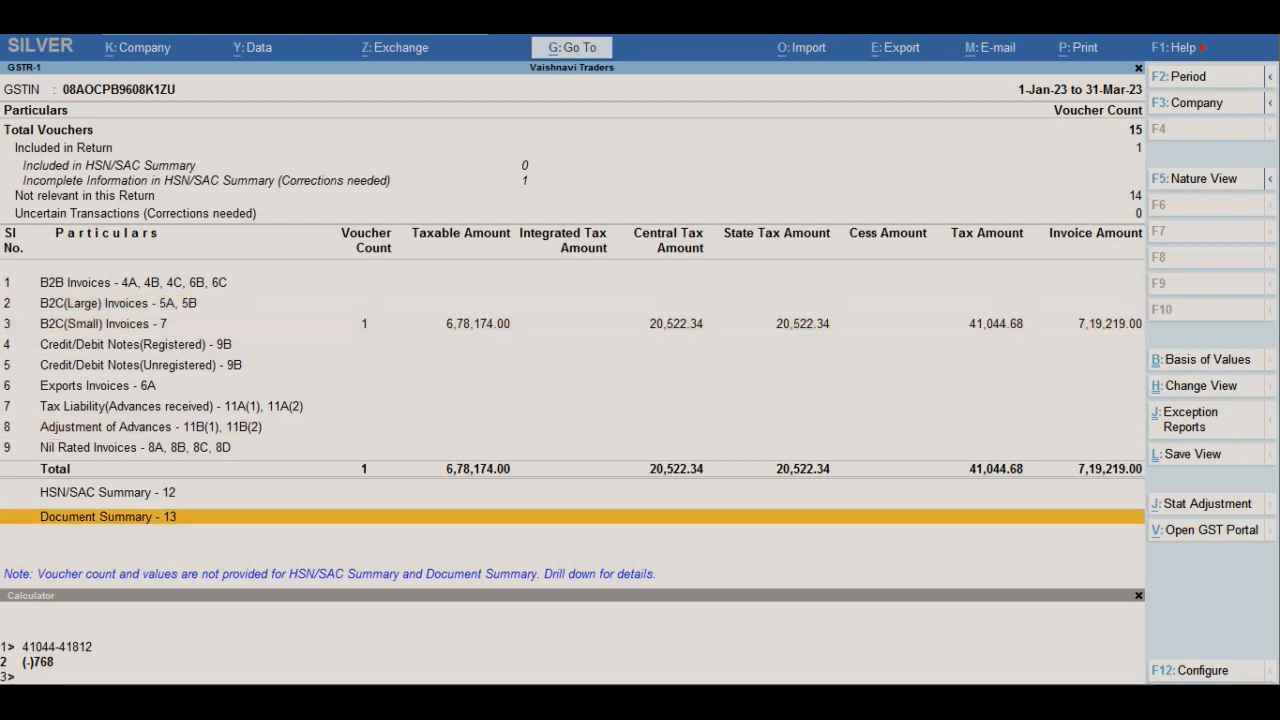
# - Open the export configuration of the GSTR-1 report and go to its Folder Path setting
pyautogui.hotkey('alt', 'e')
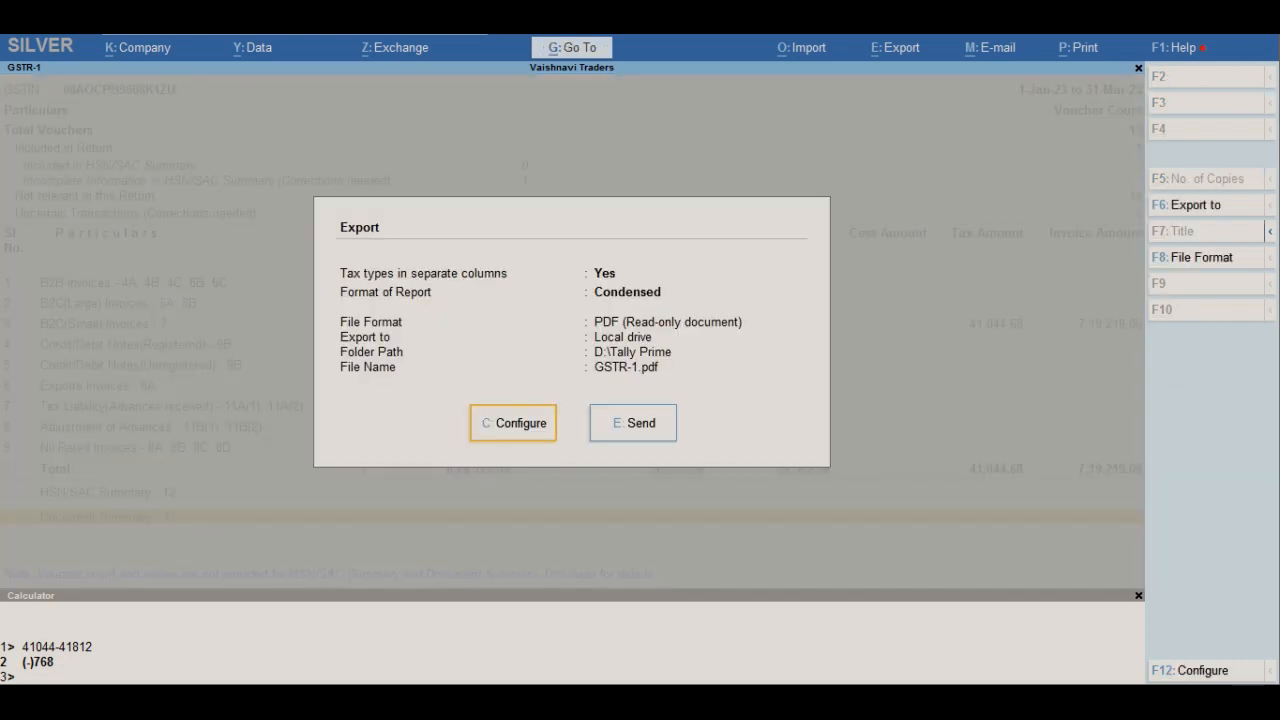
pyautogui.press('c')
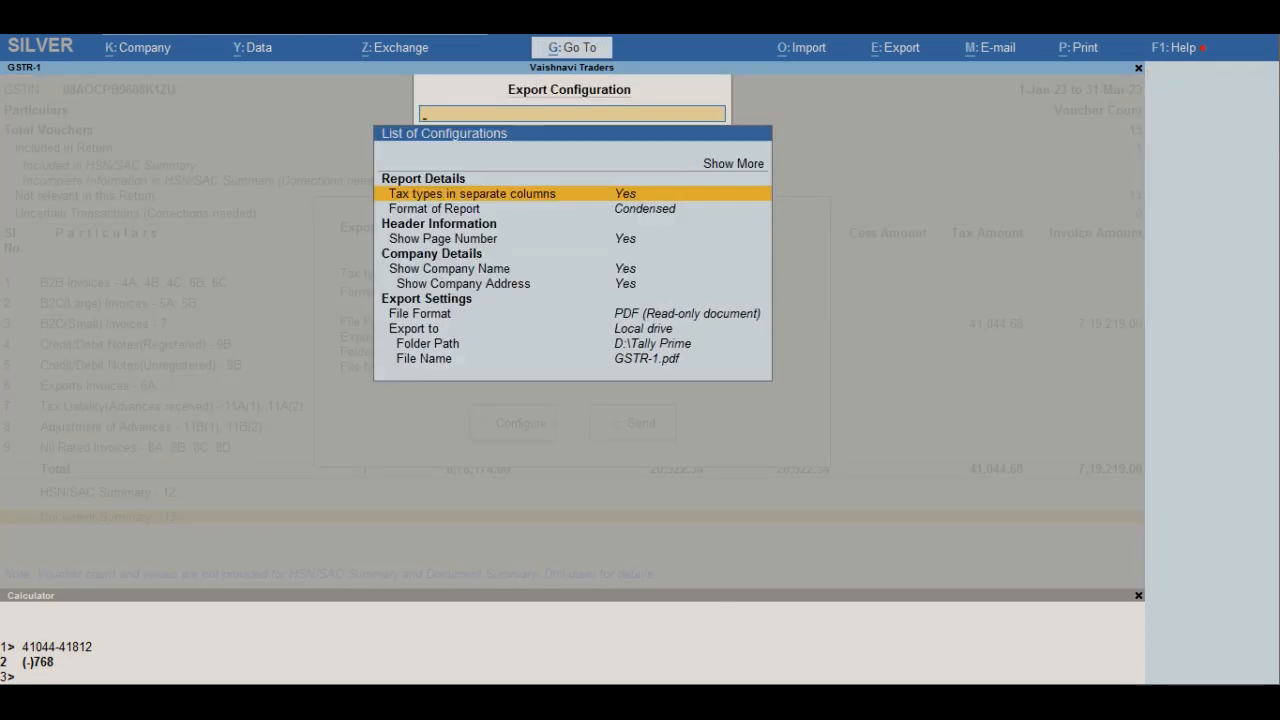
pyautogui.press('Down')
pyautogui.press('Down')
pyautogui.press('Down')
pyautogui.press('Down')
pyautogui.press('Down')
pyautogui.press('Down')
pyautogui.press('Down')
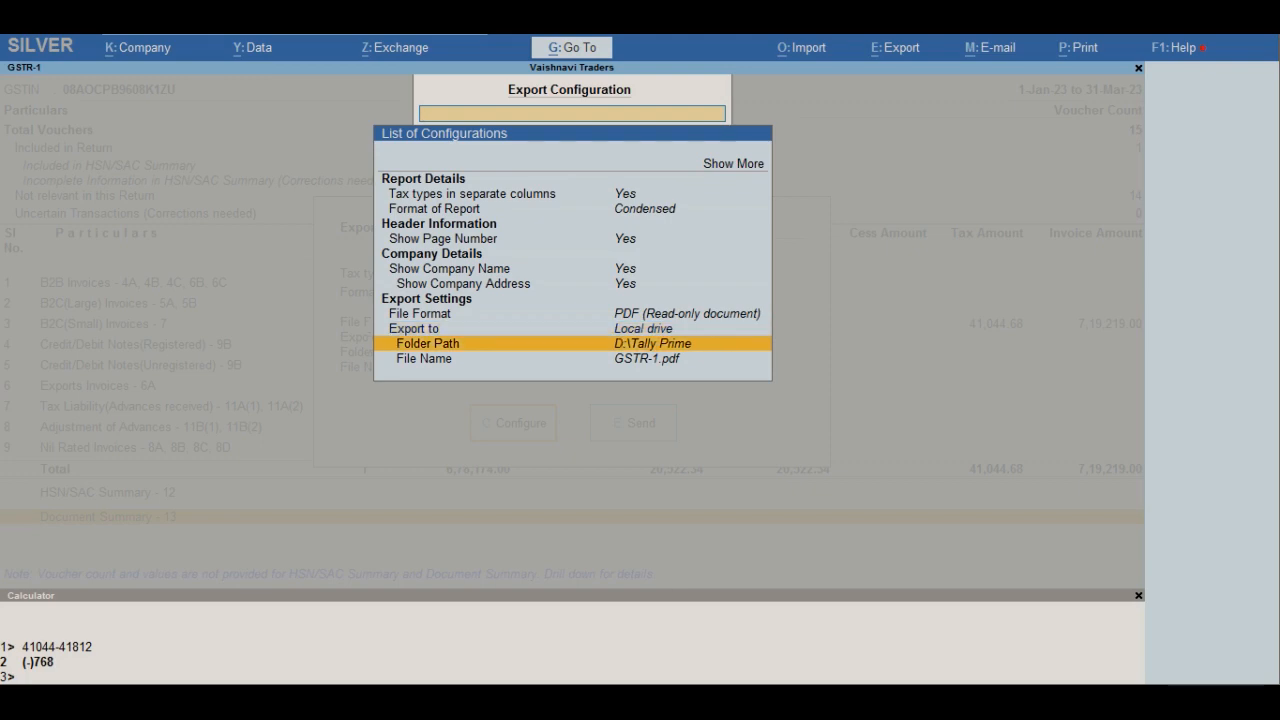
pyautogui.press('super+e')
pyautogui.press('Right')
pyautogui.press('Return')
pyautogui.press('Down')
pyautogui.press('Down')
pyautogui.press('Return')
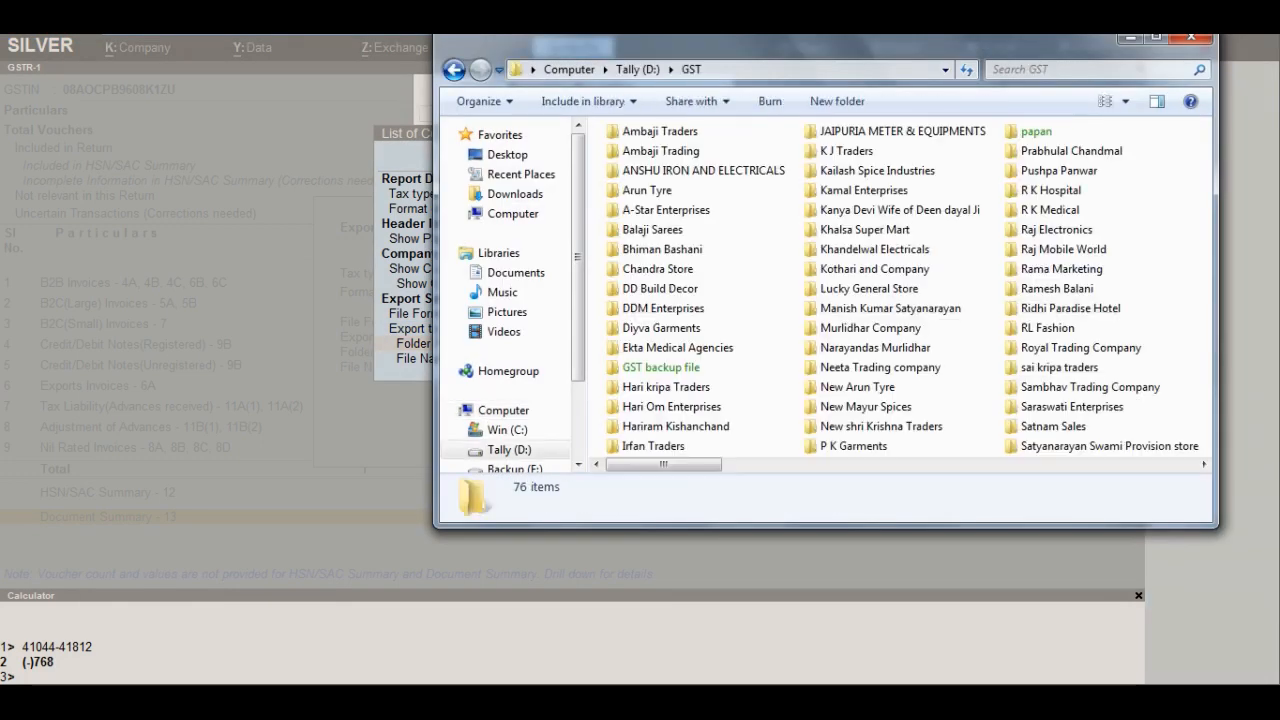
pyautogui.click(1130, 38)
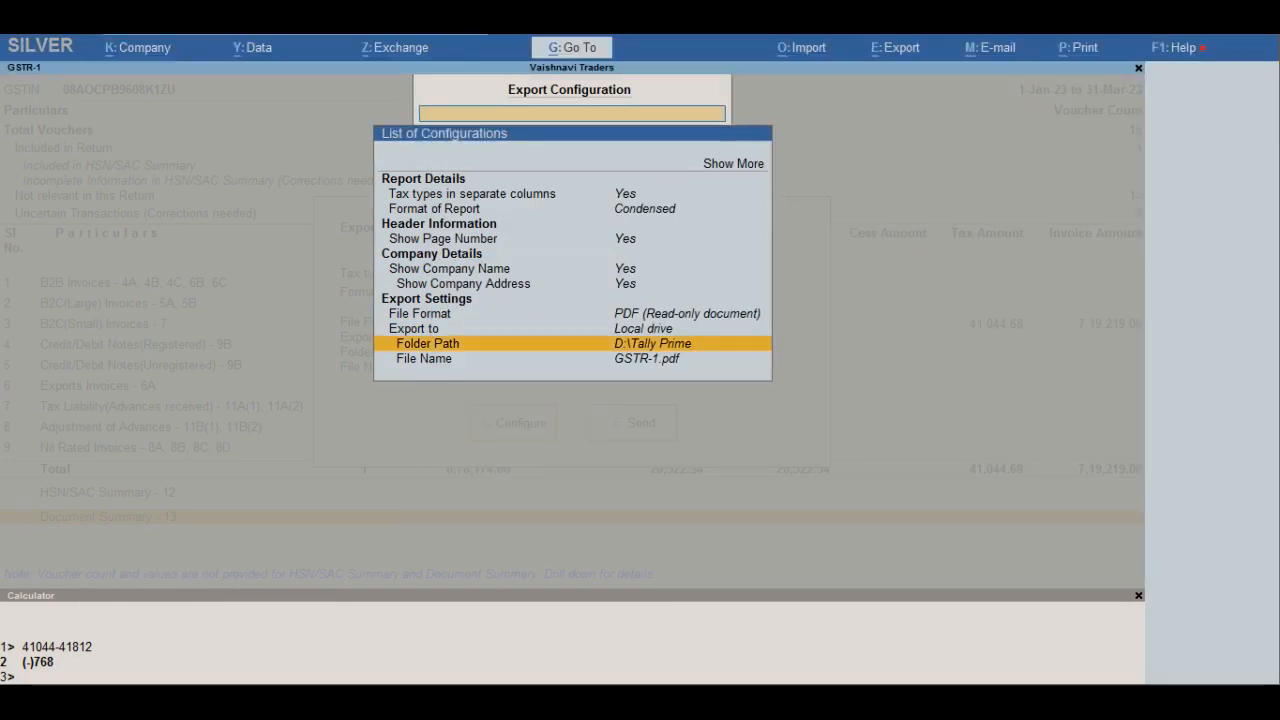
# - Copy the path of the Vaishnavi Traders 2022-2023 Mar folder in Windows Explorer and switch back to TallyPrime
pyautogui.click(226, 700)
pyautogui.click(143, 630)
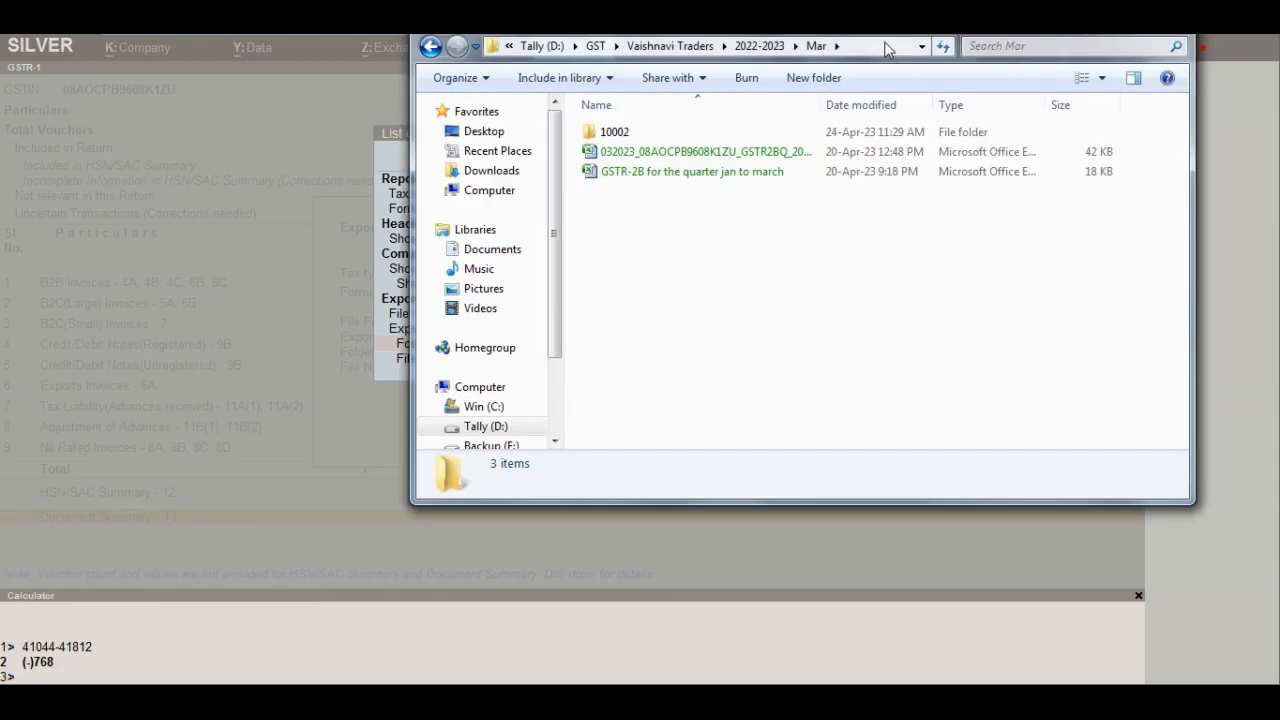
pyautogui.click(885, 47)
pyautogui.hotkey('ctrl', 'c')
pyautogui.hotkey('alt', 'Tab')
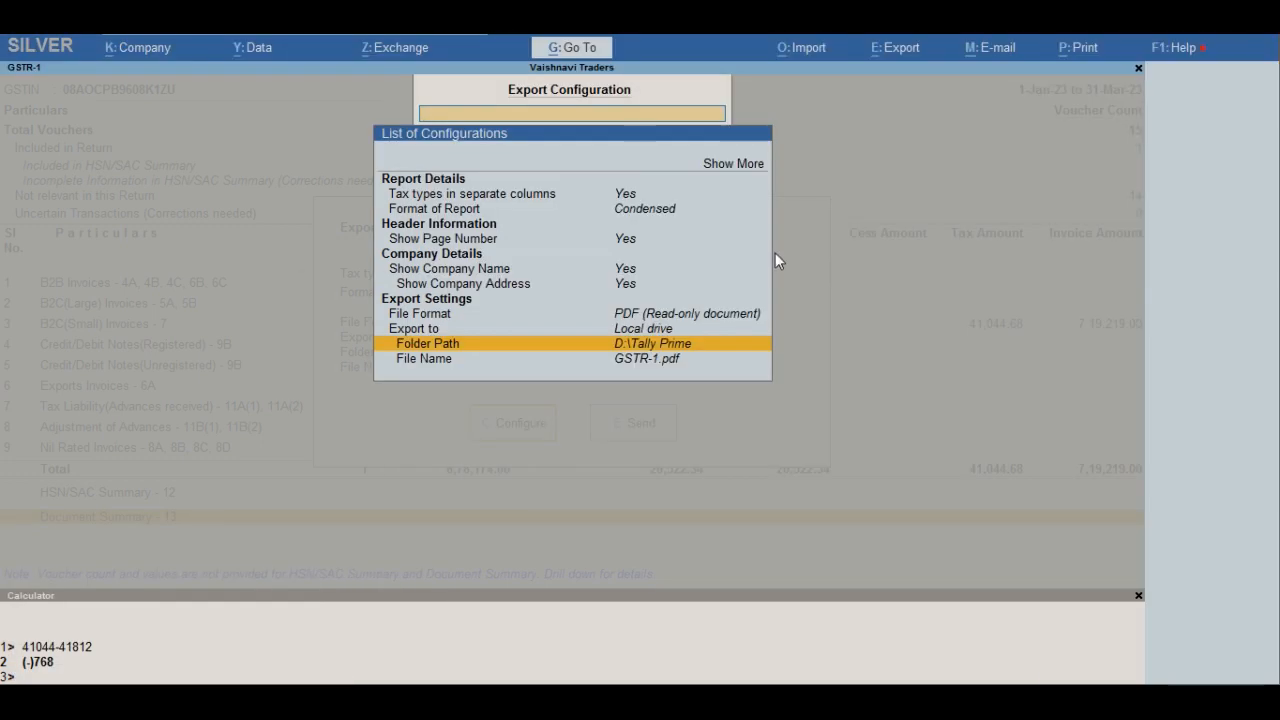
# - Set the export folder path to D:\GST\Vaishnavi Traders\2022-2023\Mar and accept the export configuration
pyautogui.press('Return')
pyautogui.hotkey('ctrl', 'v')
pyautogui.press('Return')
pyautogui.press('Return')
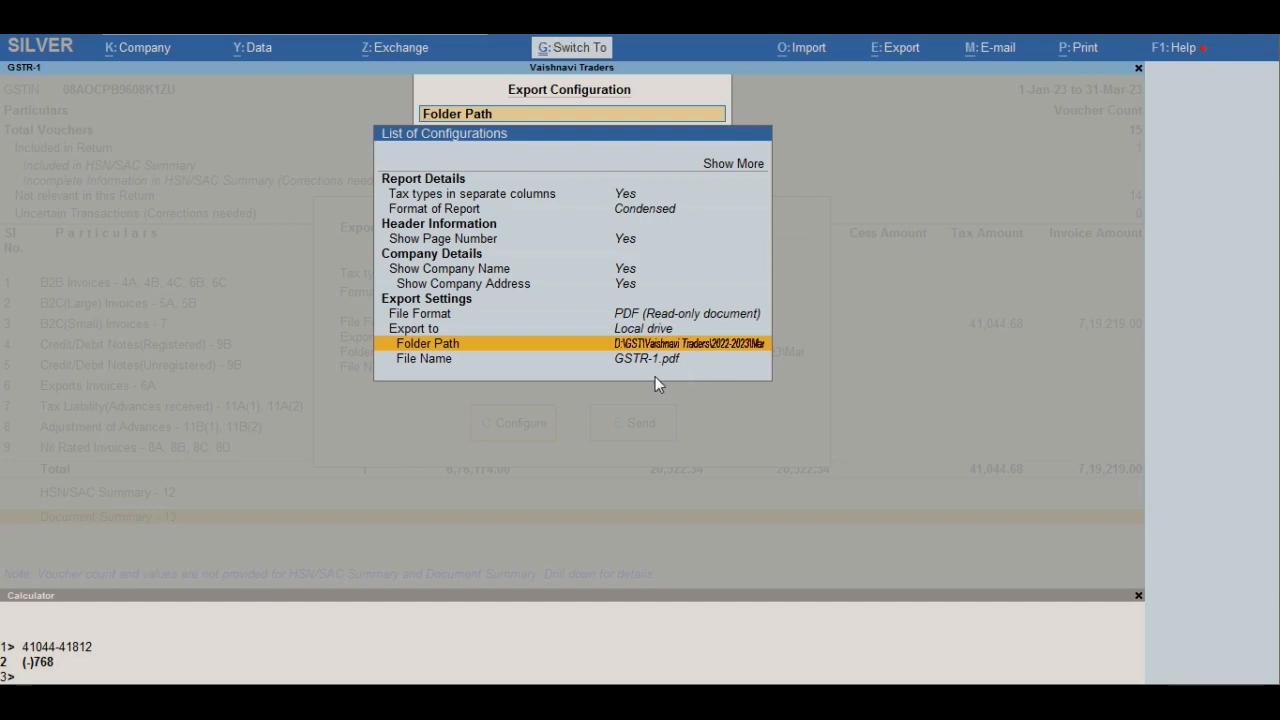
pyautogui.hotkey('ctrl', 'a')
pyautogui.hotkey('ctrl', 'a')
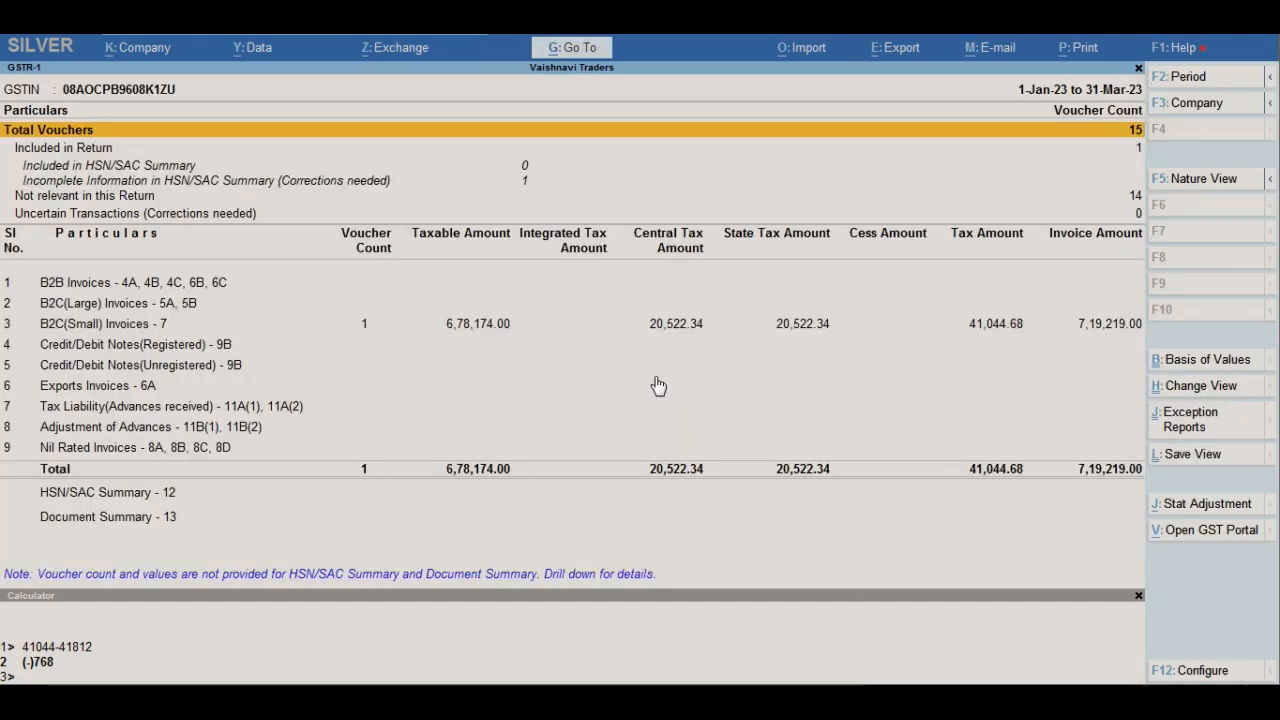
# - Start an E-Return export of GSTR-1 in Excel (Spreadsheet) format with the folder path D:\GST\Vaishnavi Traders\2022-2023\Mar
pyautogui.hotkey('alt', 'e')
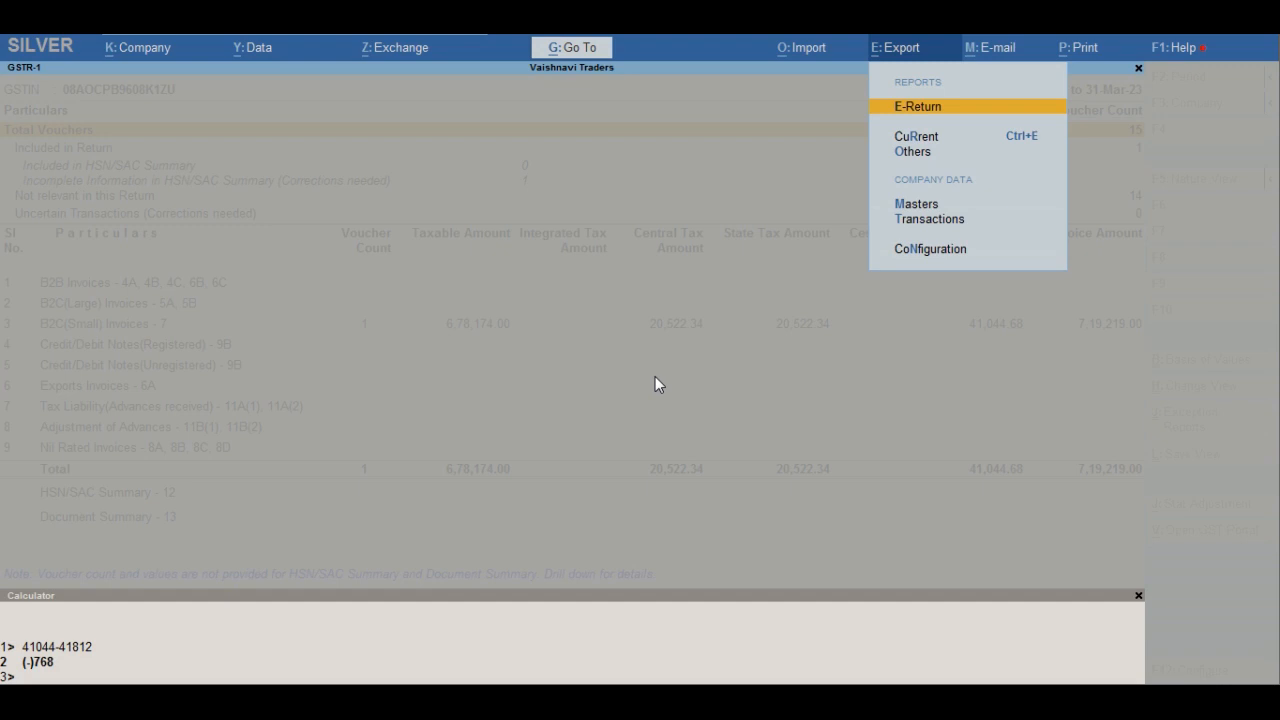
pyautogui.press('Return')
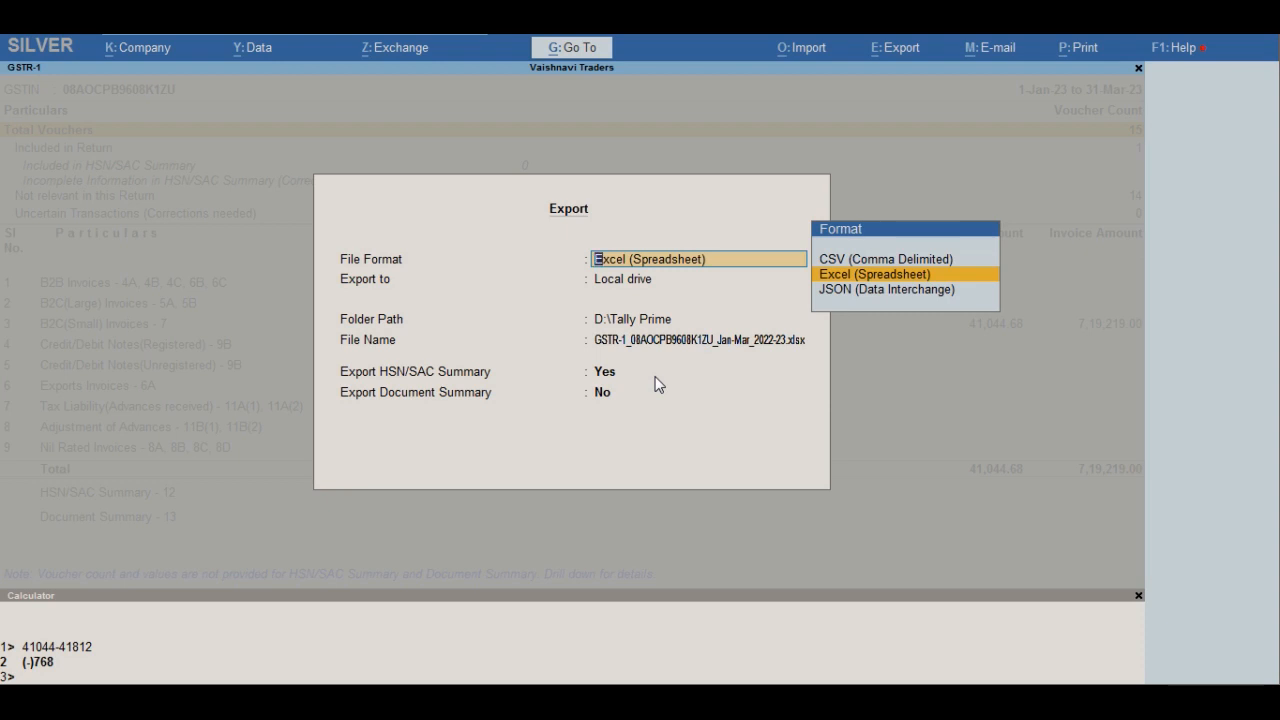
pyautogui.press('Return')
pyautogui.press('Return')
pyautogui.hotkey('ctrl', 'v')
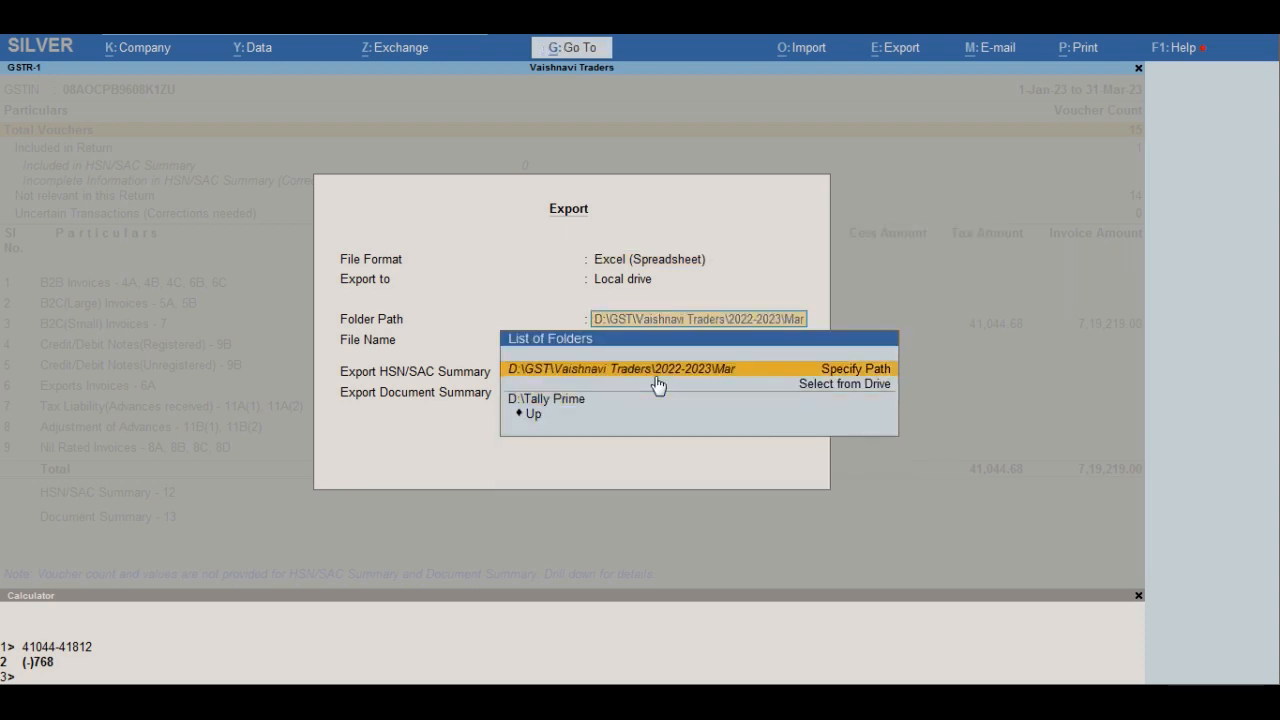
pyautogui.press('Return')
pyautogui.press('Return')
pyautogui.press('Return')
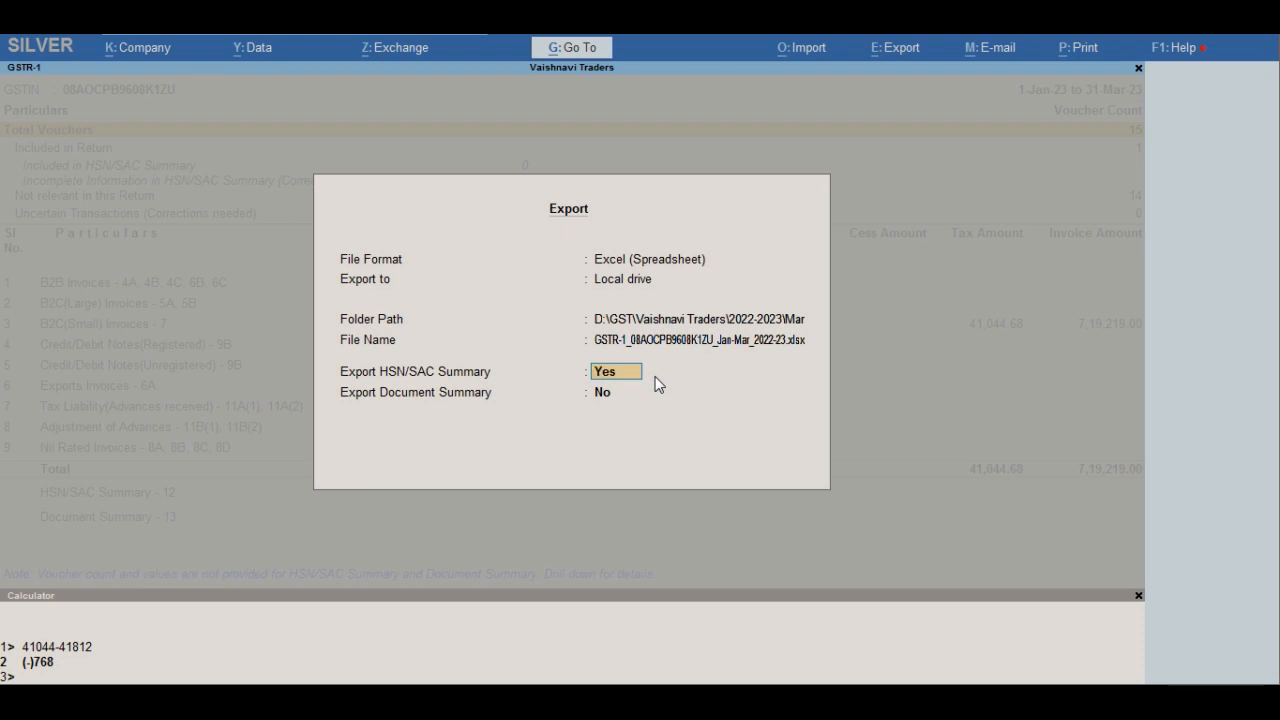
# - Set Export HSN/SAC Summary to No, keep Export Document Summary at No and run the Excel export
pyautogui.press('Return')
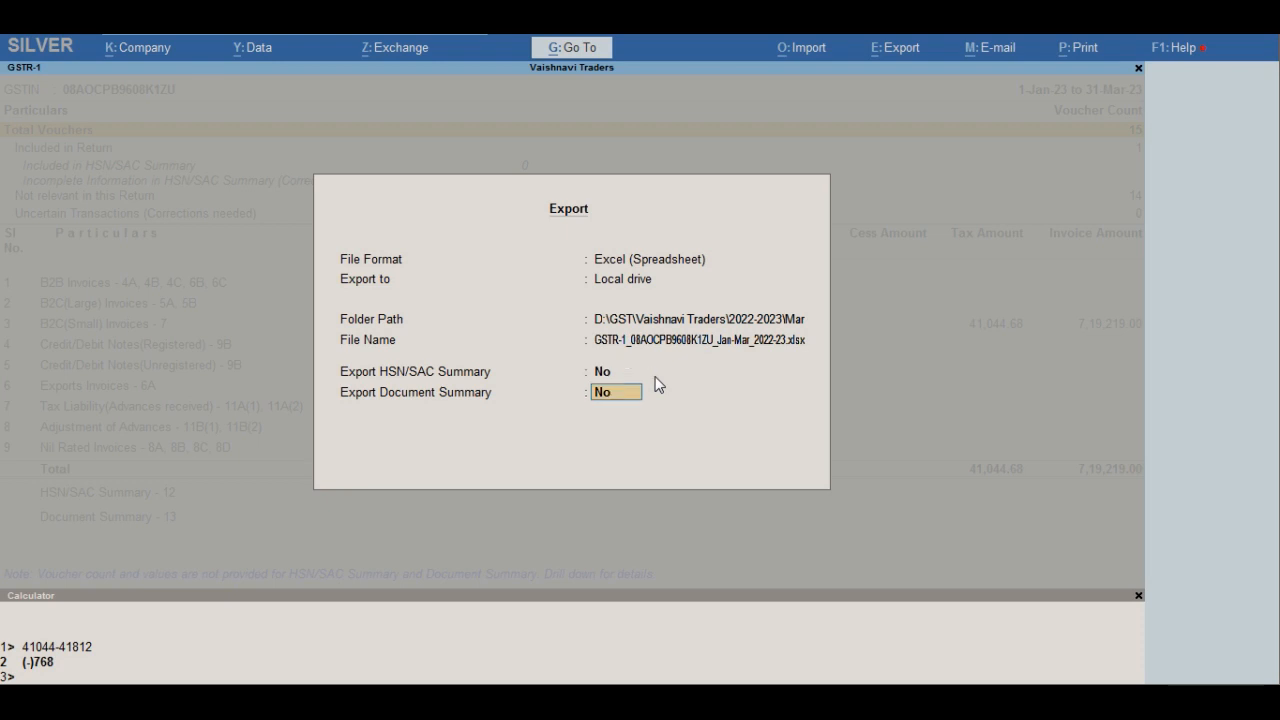
pyautogui.hotkey('ctrl', 'a')
pyautogui.hotkey('ctrl', 'a')
pyautogui.press('Return')
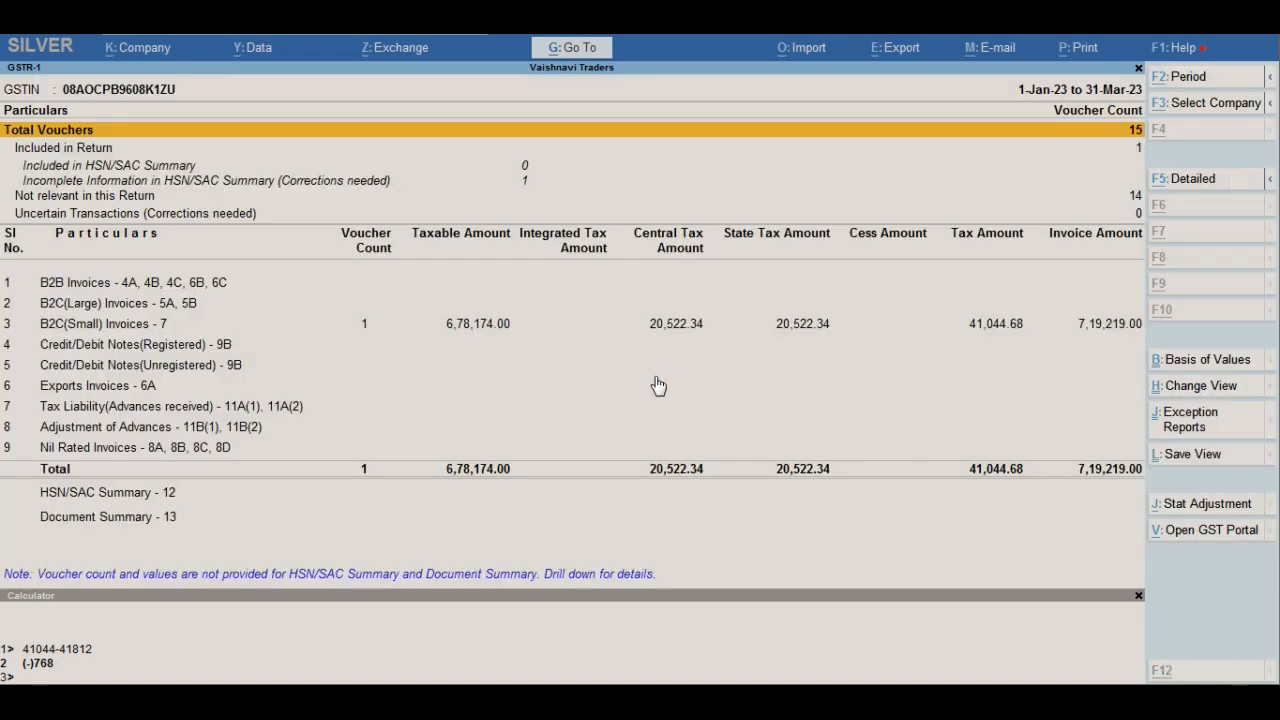
# - Start another export of the GSTR-1 return and choose JSON (Data Interchange) as the file format
pyautogui.hotkey('alt', 'e')
pyautogui.press('Down')
pyautogui.press('Return')
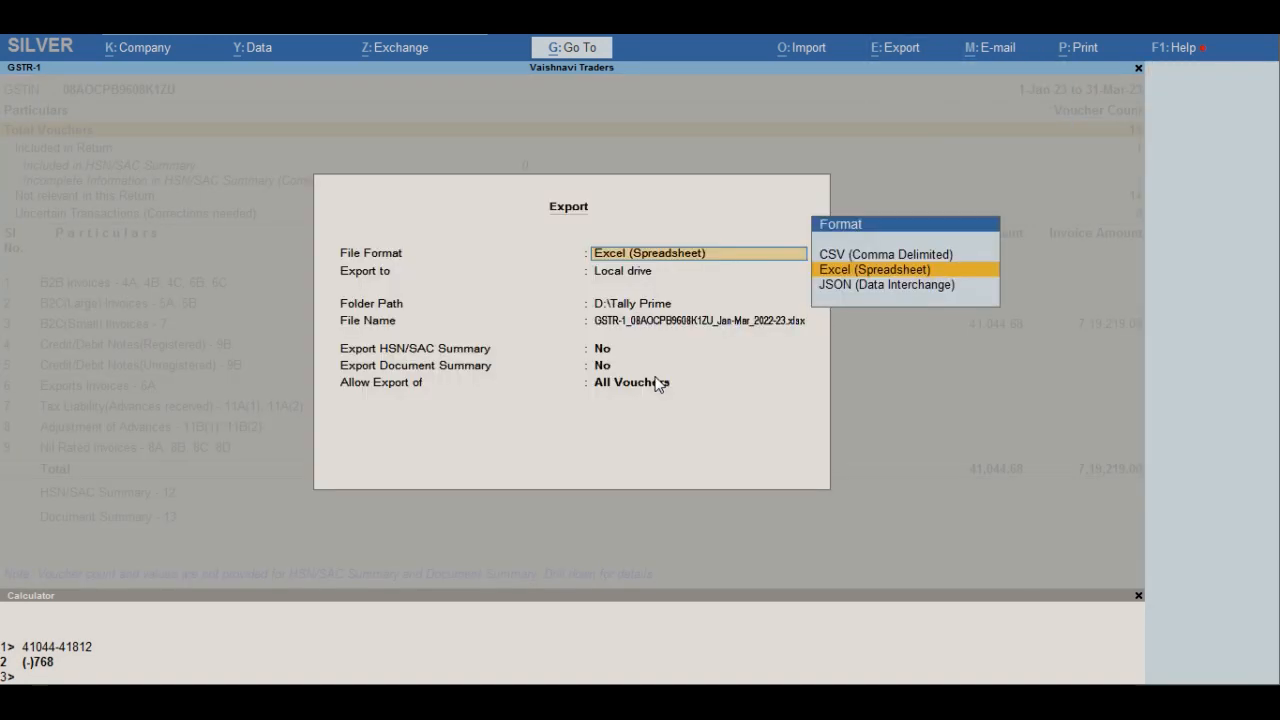
pyautogui.press('Down')
pyautogui.press('Return')
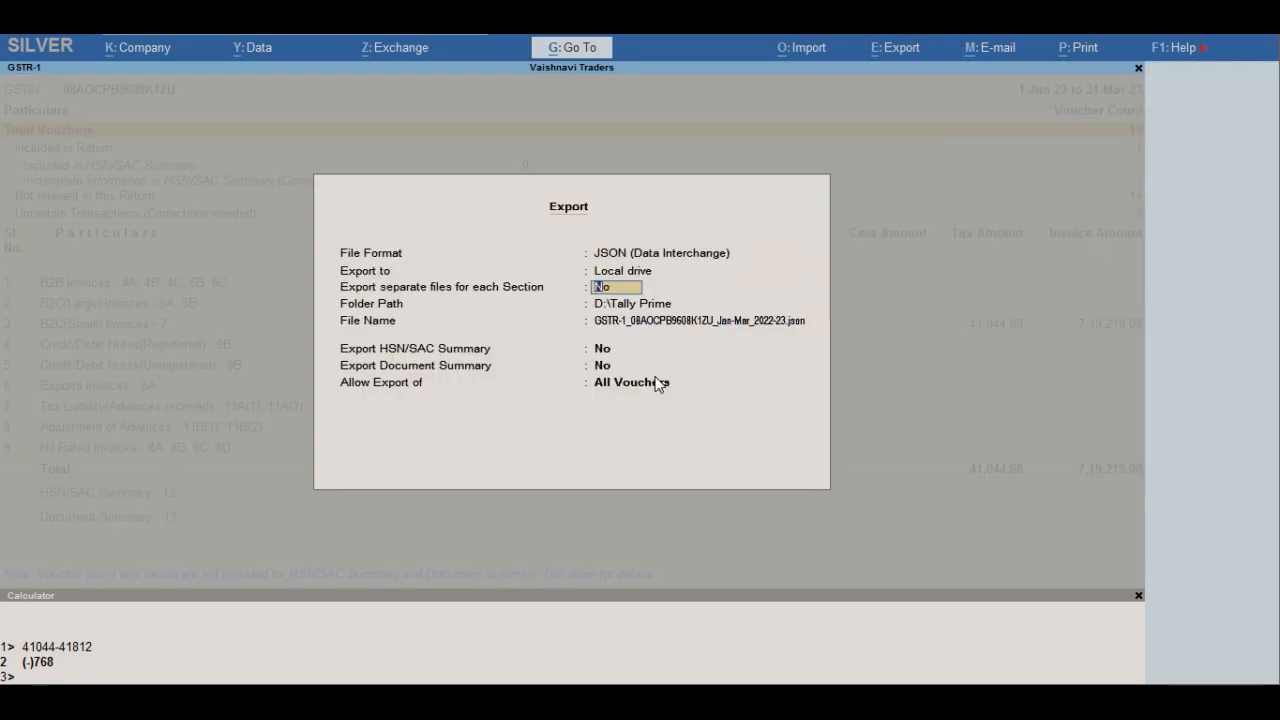
# - Keep a single file for all sections, set the folder path to D:\GST\Vaishnavi Traders\2022-2023\Mar and run the JSON export
pyautogui.press('Return')
pyautogui.hotkey('ctrl', 'v')
pyautogui.press('Return')
pyautogui.press('Return')
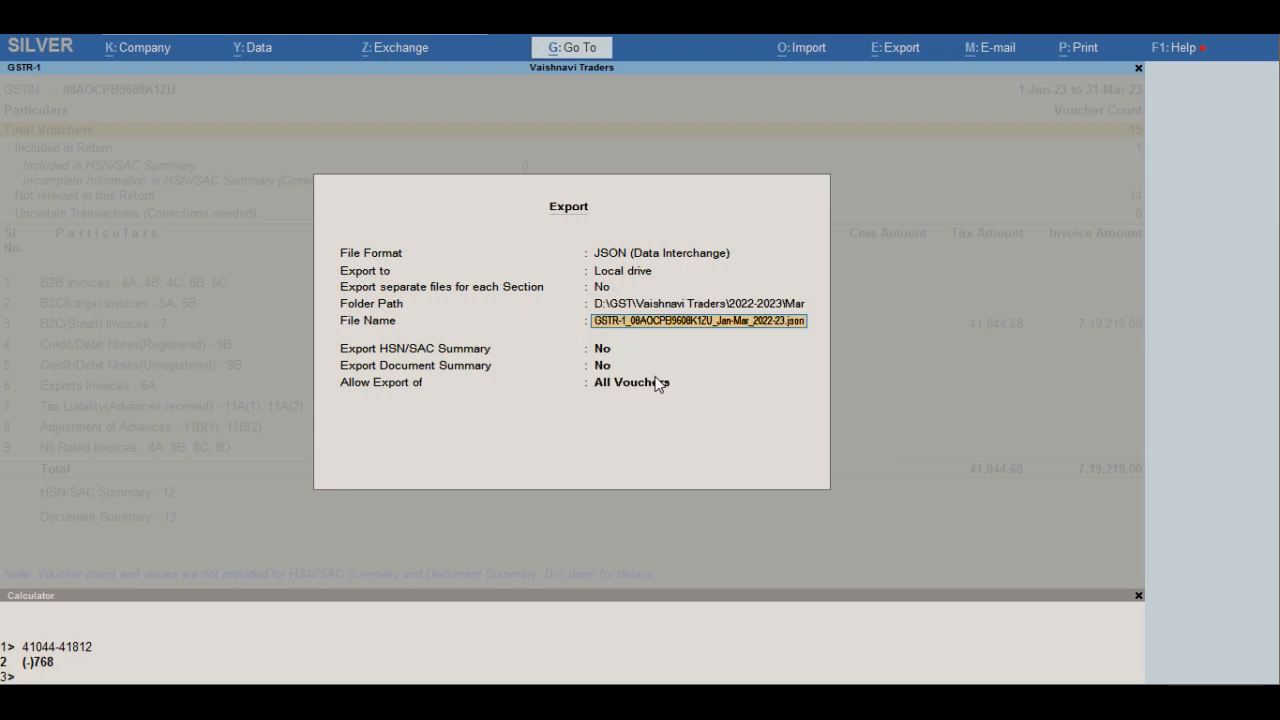
pyautogui.press('Return')
pyautogui.press('Return')
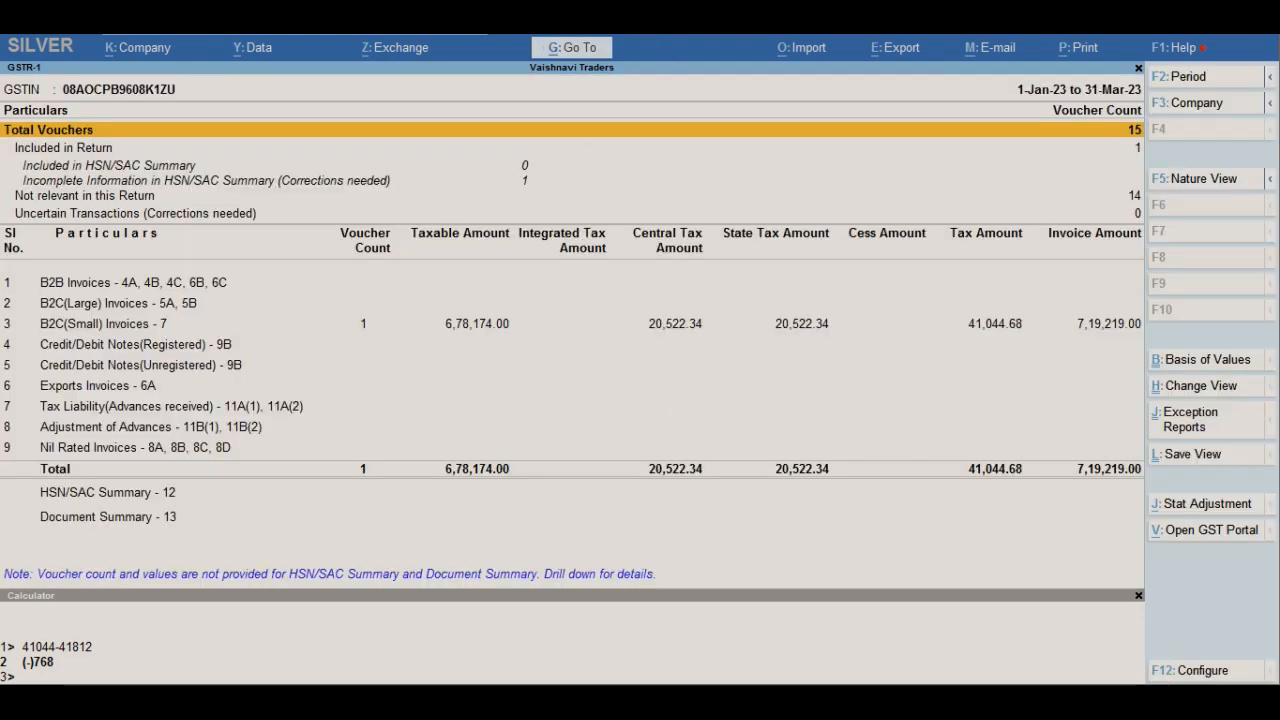
# - Switch to the GST portal in Chrome, open the invoice upload file chooser and copy the Mar folder's path from Windows Explorer
pyautogui.hotkey('alt', 'Tab')
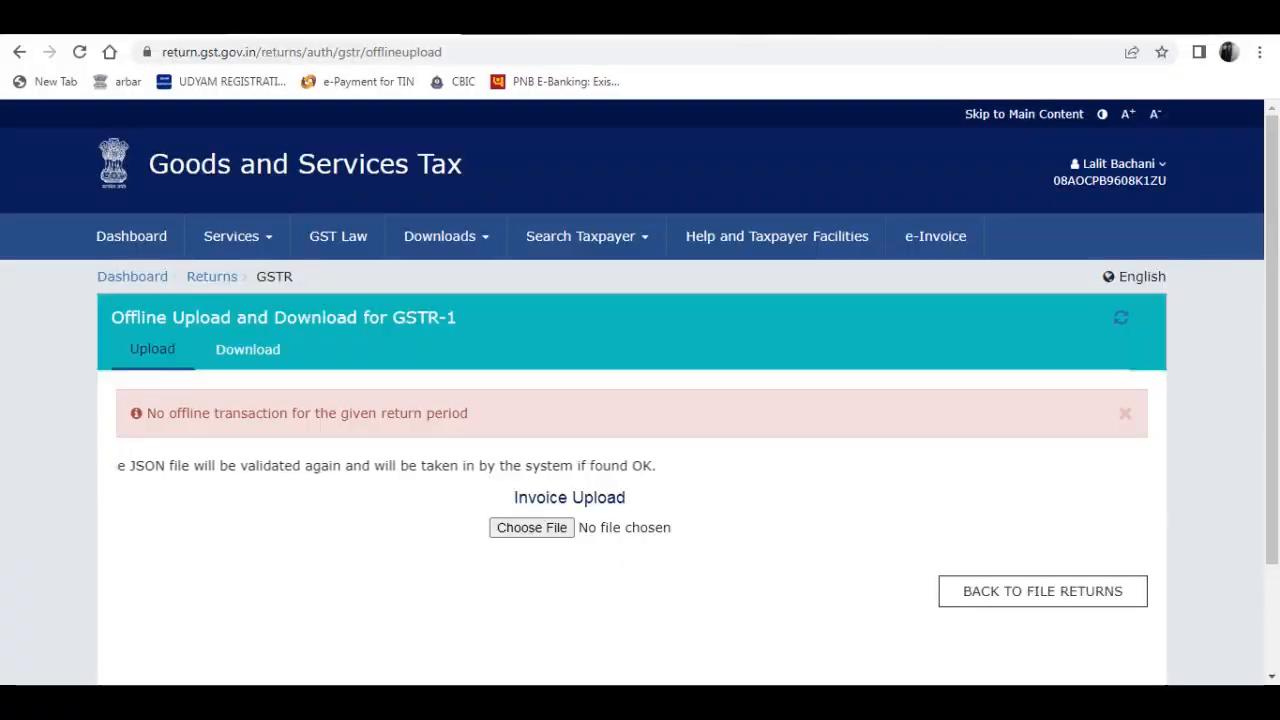
pyautogui.click(543, 531)
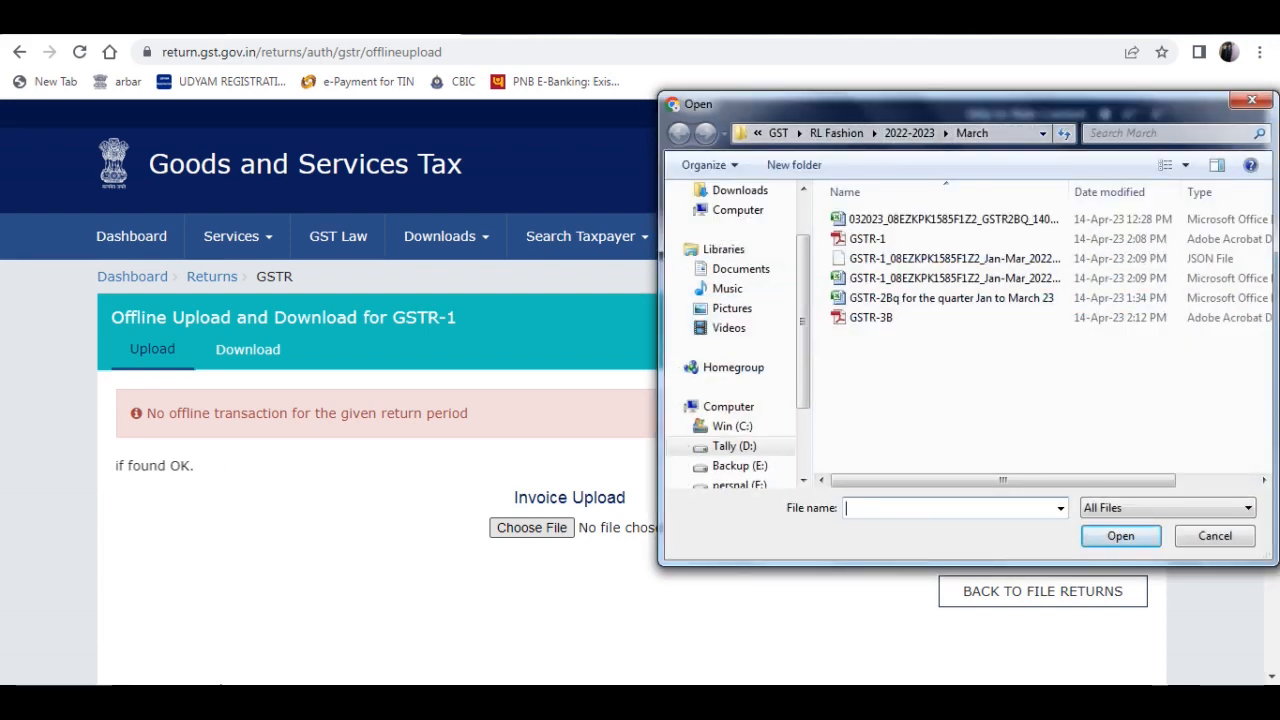
pyautogui.click(205, 656)
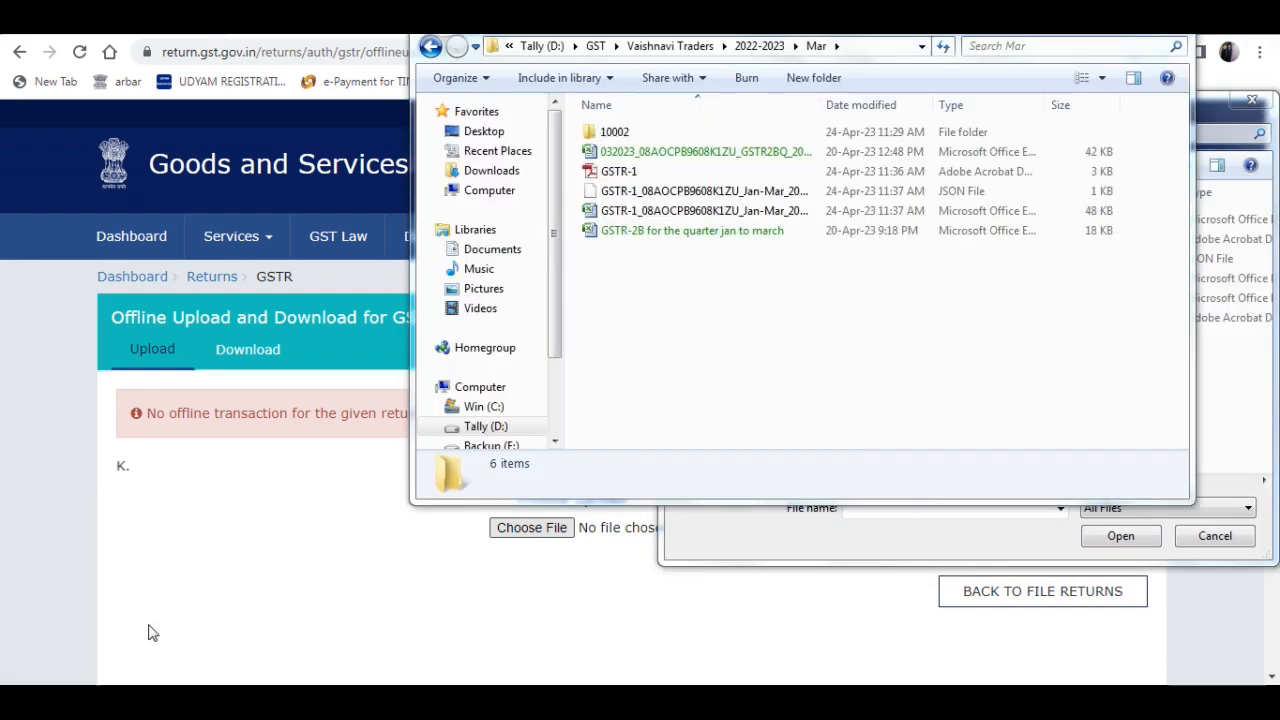
pyautogui.click(877, 46)
pyautogui.hotkey('ctrl', 'c')
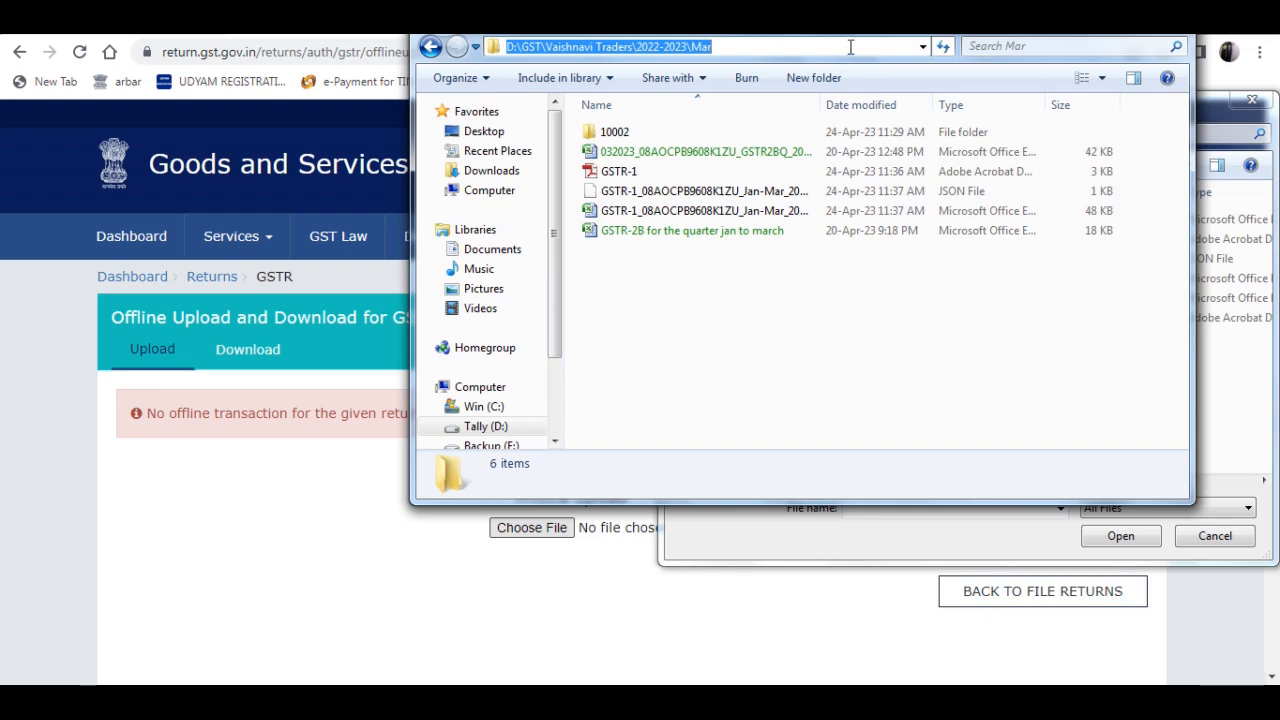
pyautogui.click(741, 355)
pyautogui.click(499, 536)
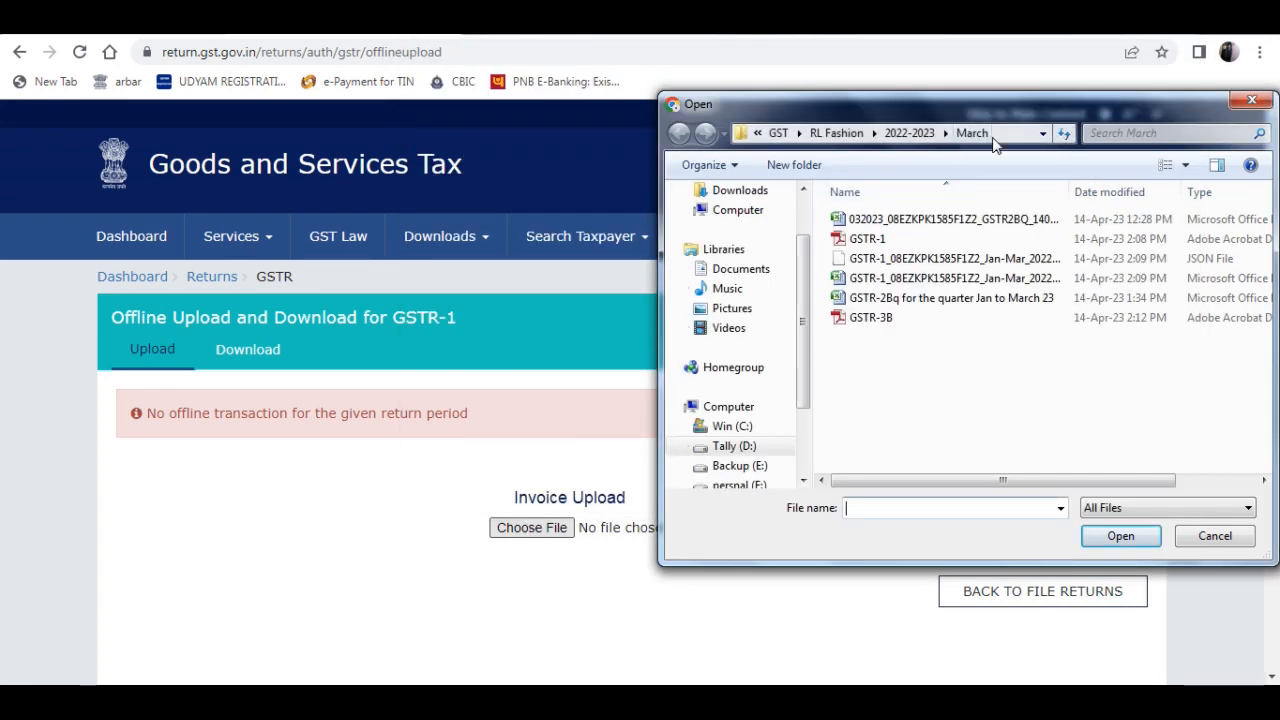
# - Upload the GSTR-1 Jan-Mar 2022-23 JSON file from D:\GST\Vaishnavi Traders\2022-2023\Mar and check the upload history
pyautogui.click(1003, 134)
pyautogui.hotkey('ctrl', 'v')
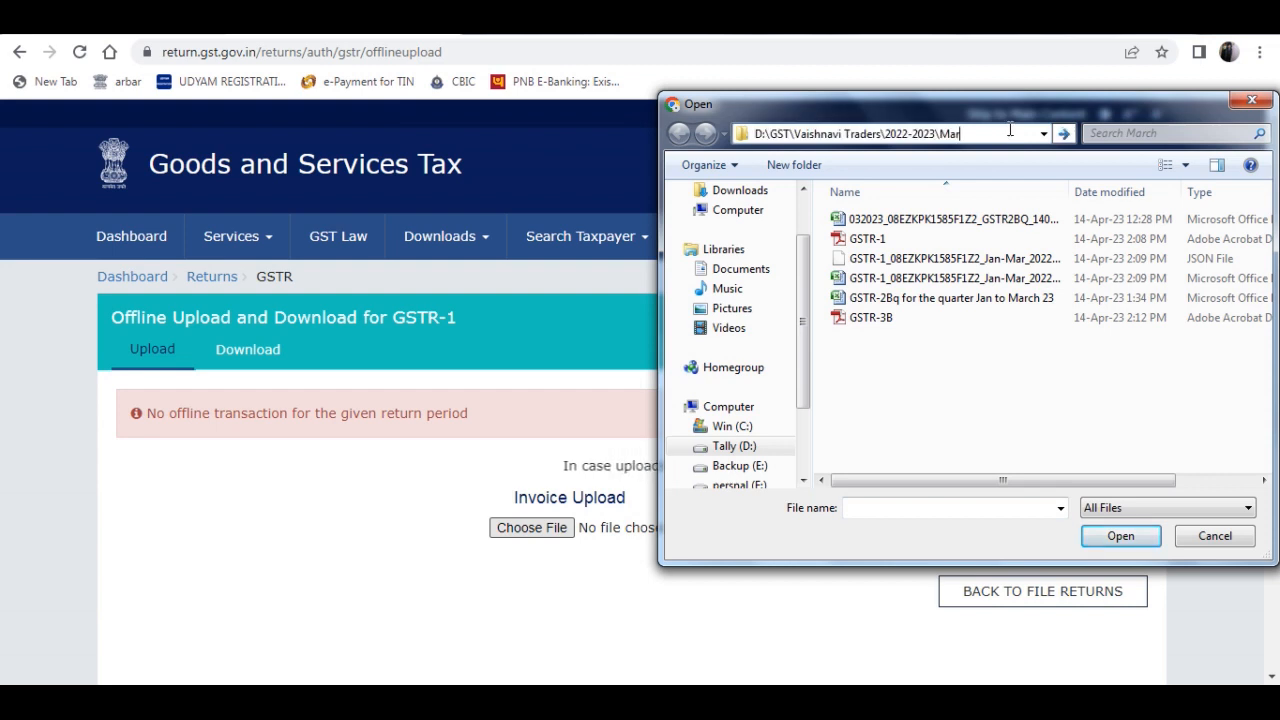
pyautogui.press('Return')
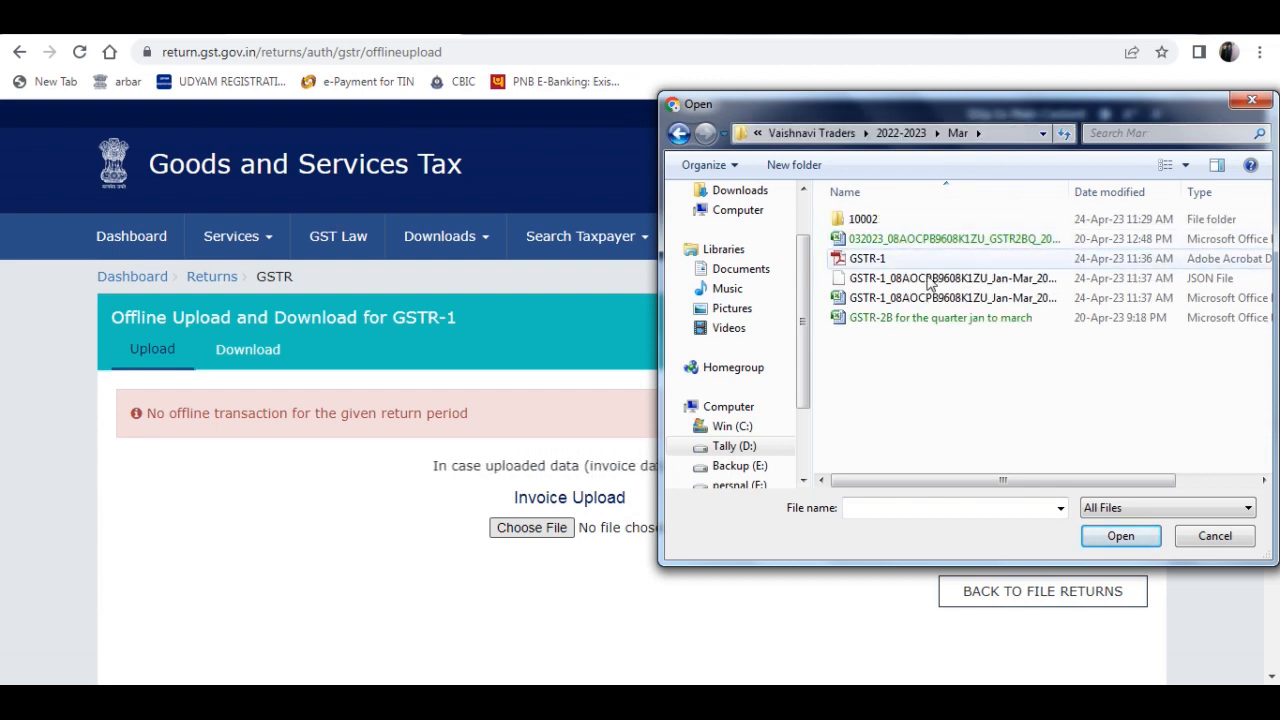
pyautogui.click(908, 287)
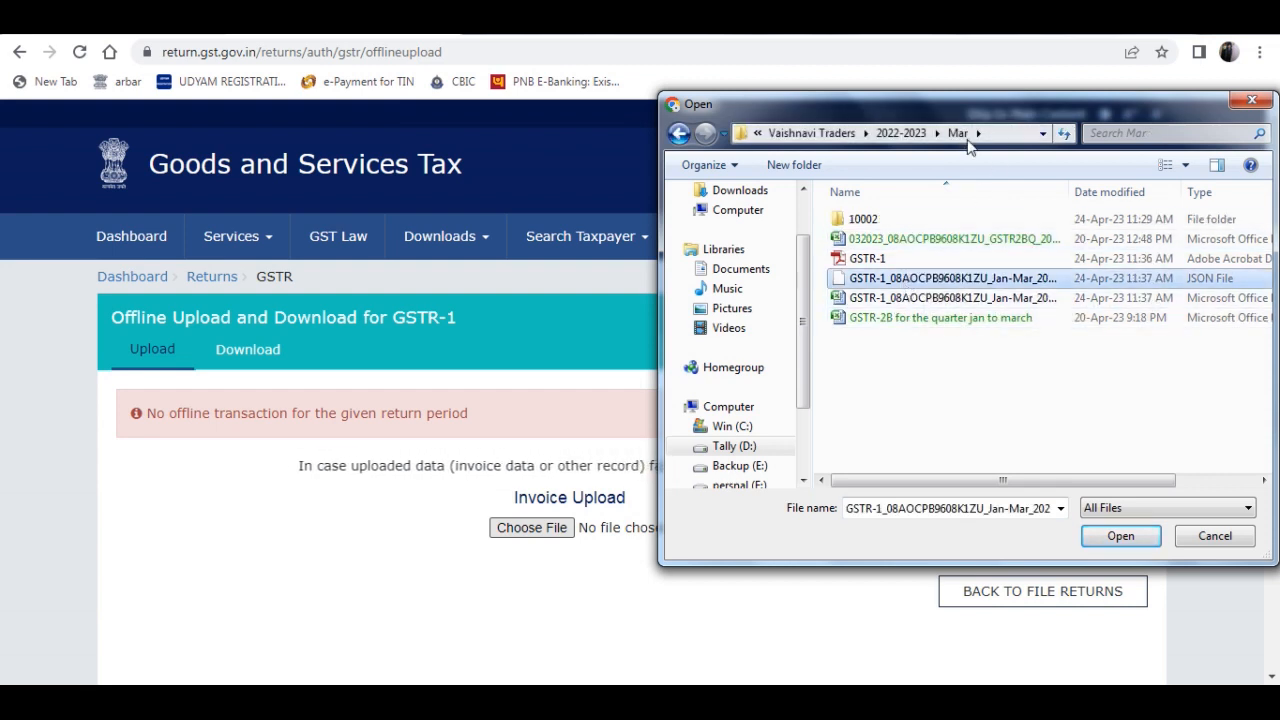
pyautogui.moveTo(985, 105); pyautogui.dragTo(833, 71)
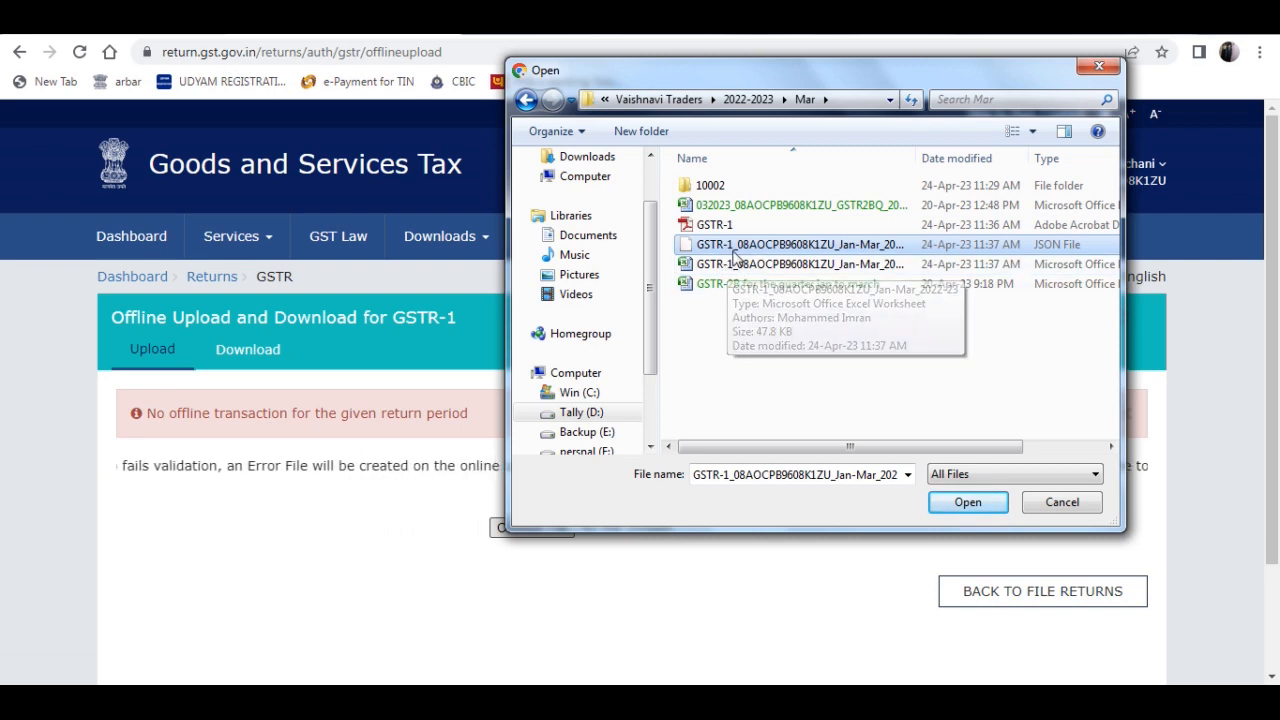
pyautogui.click(967, 505)
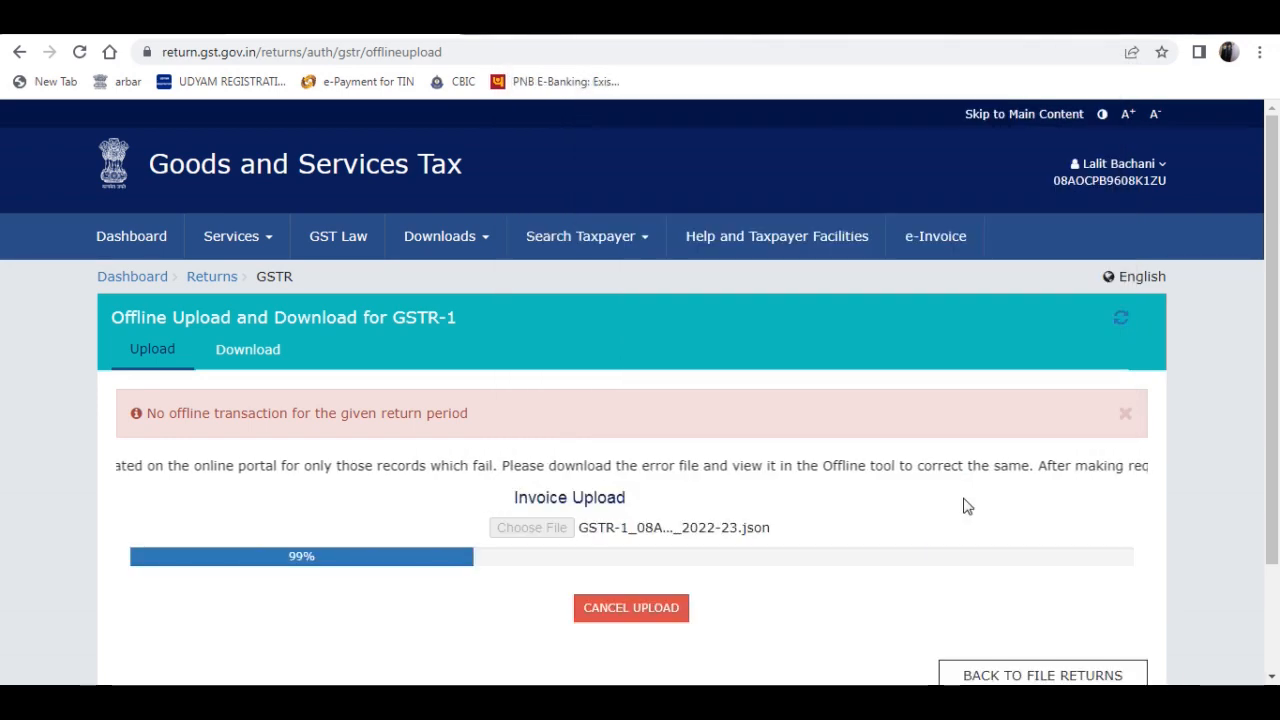
pyautogui.scroll(-2, 1085, 315)
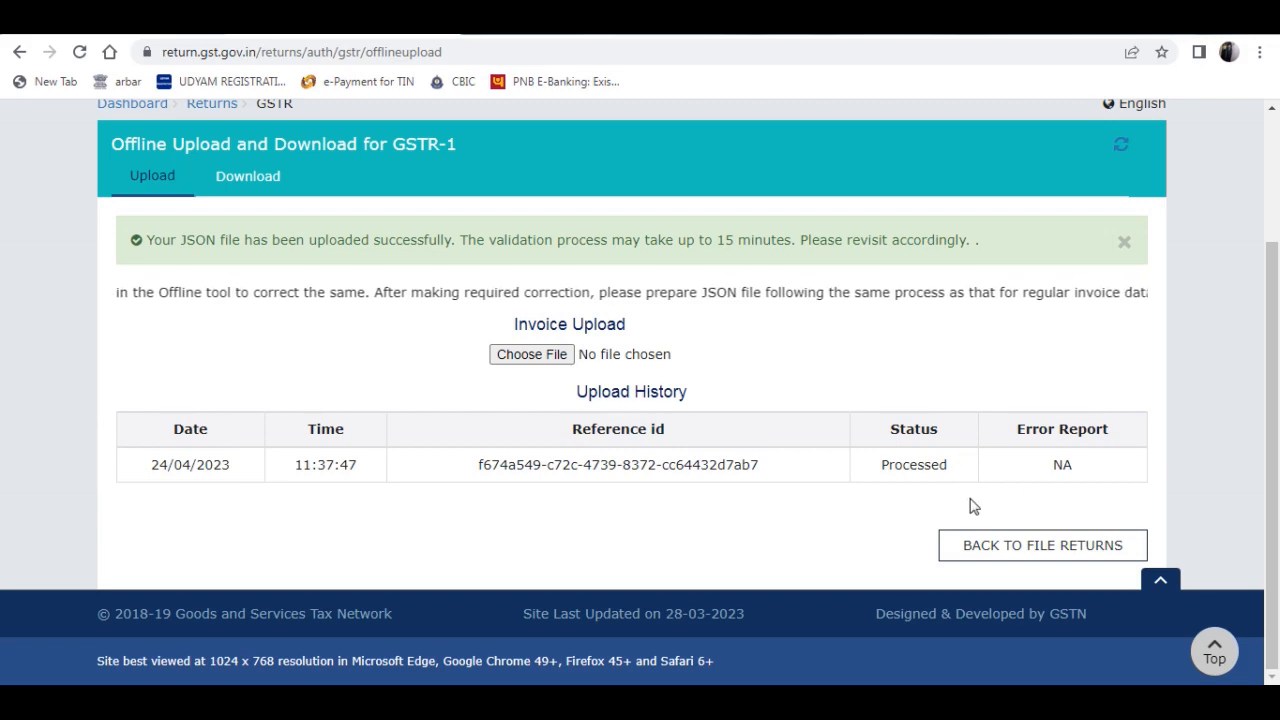
# - Go back to File Returns and search for financial year 2022-23, Quarter 4 (Jan - Mar), period March
pyautogui.click(995, 553)
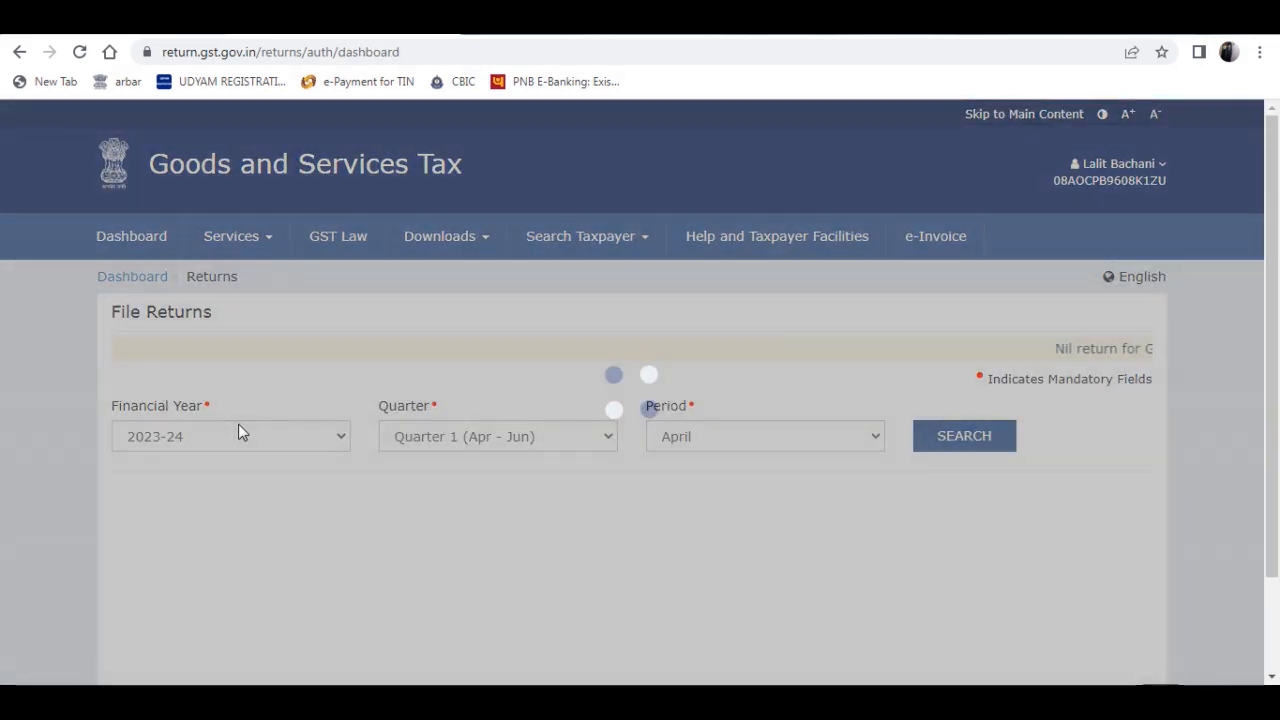
pyautogui.click(226, 437)
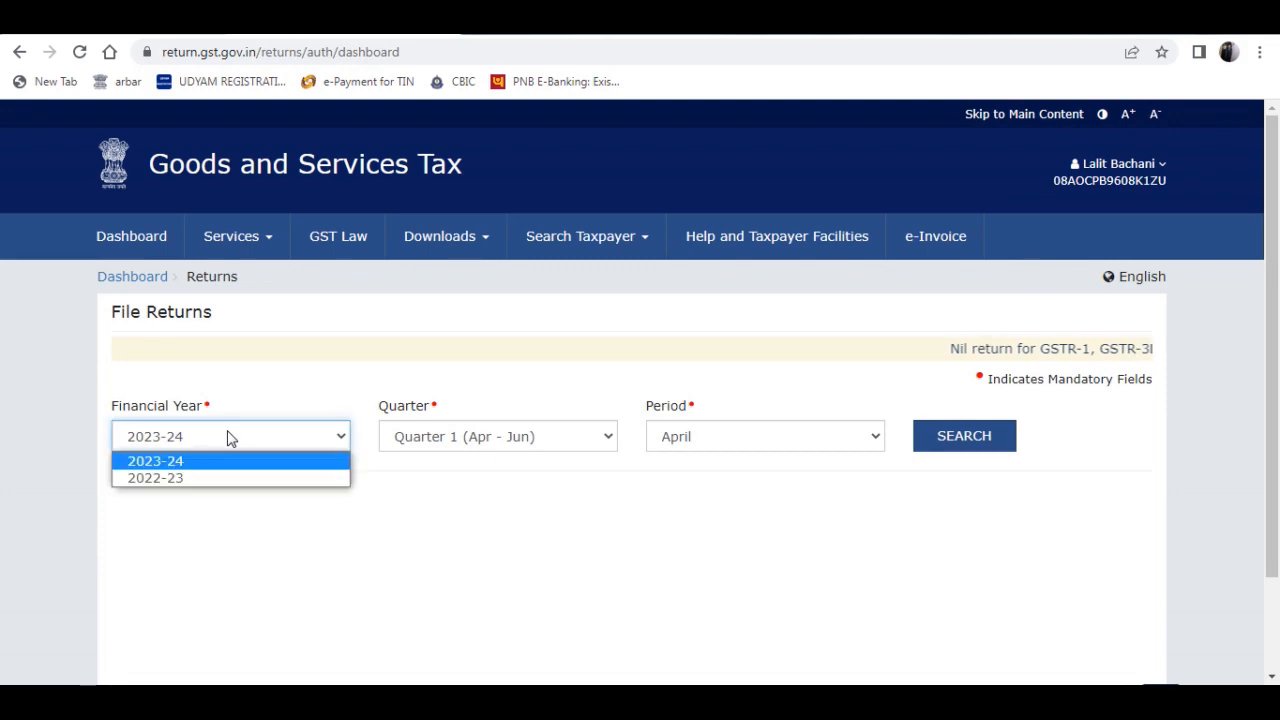
pyautogui.click(208, 480)
pyautogui.click(975, 437)
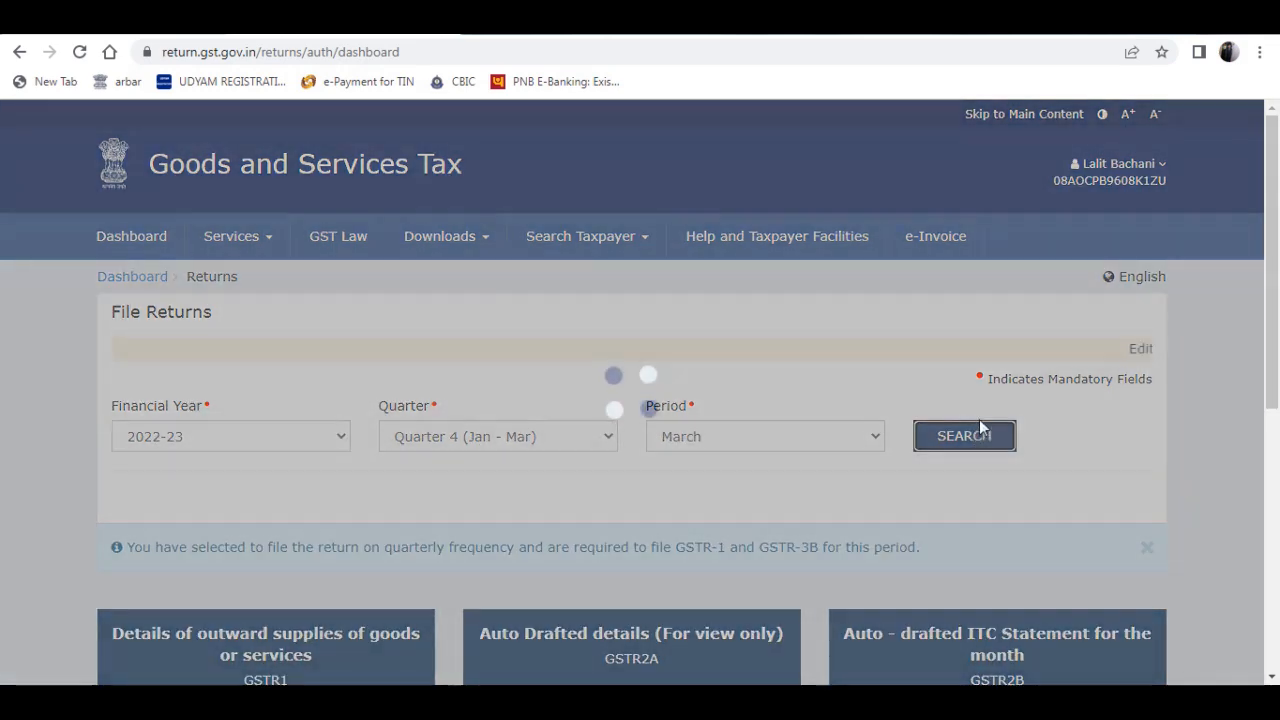
# - Open the quarterly GSTR-1 for online preparation, generate its summary and refresh the return status
pyautogui.scroll(-5, 983, 400)
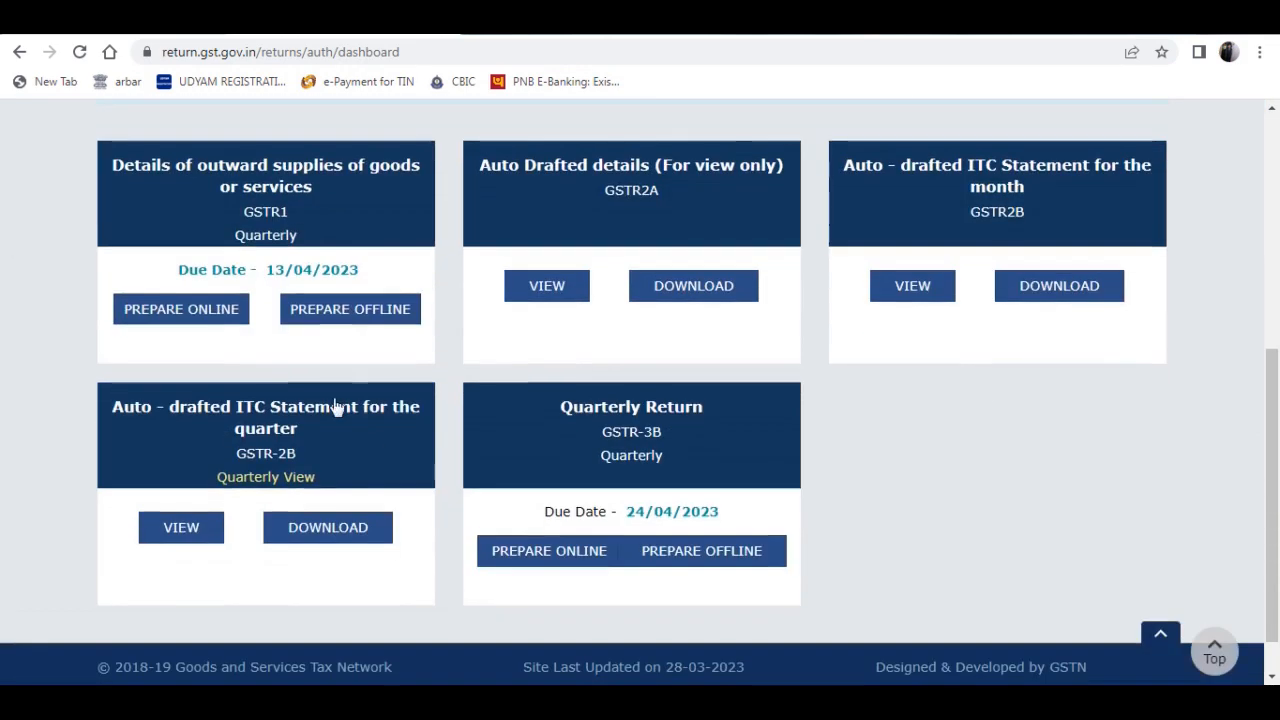
pyautogui.click(200, 318)
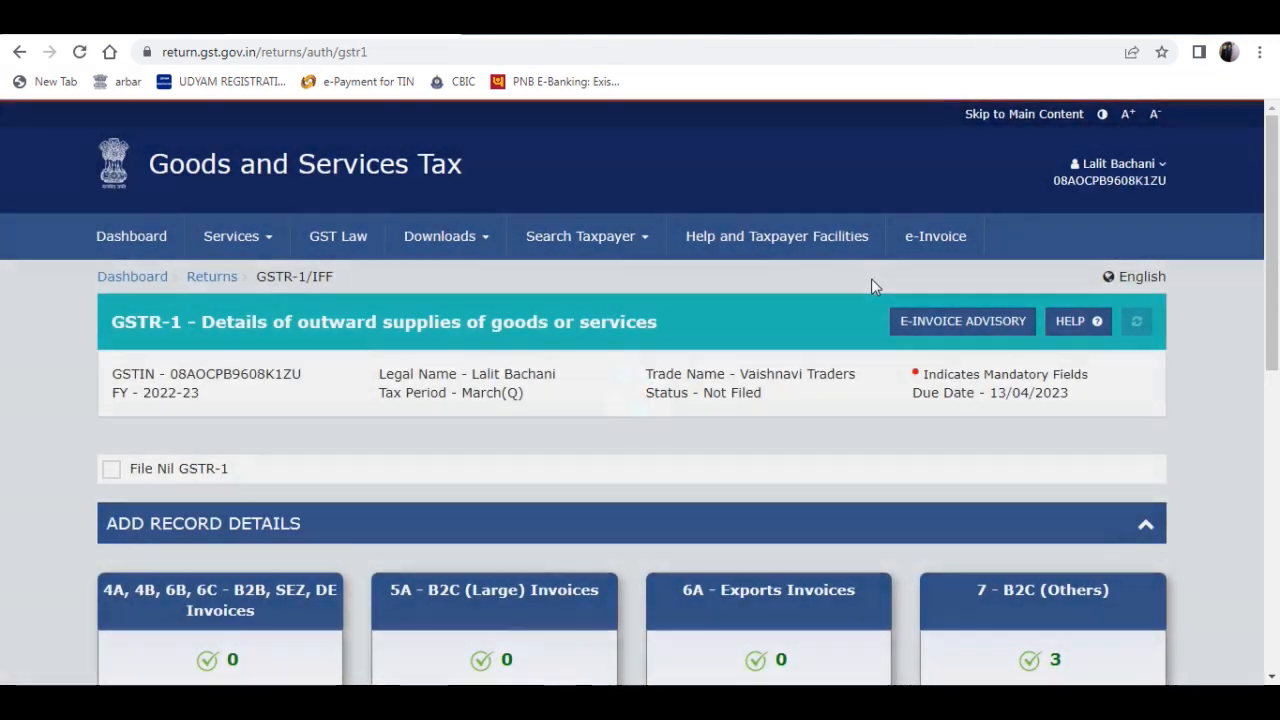
pyautogui.scroll(-4, 769, 320)
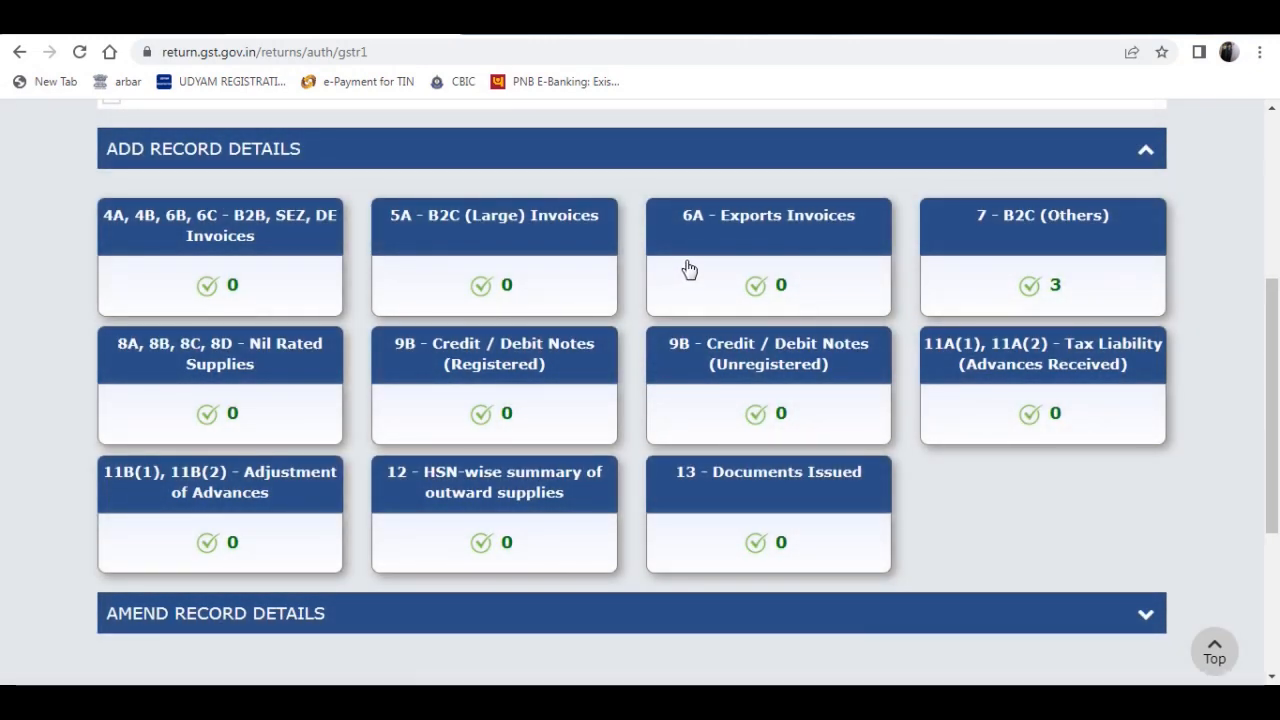
pyautogui.scroll(-3, 923, 229)
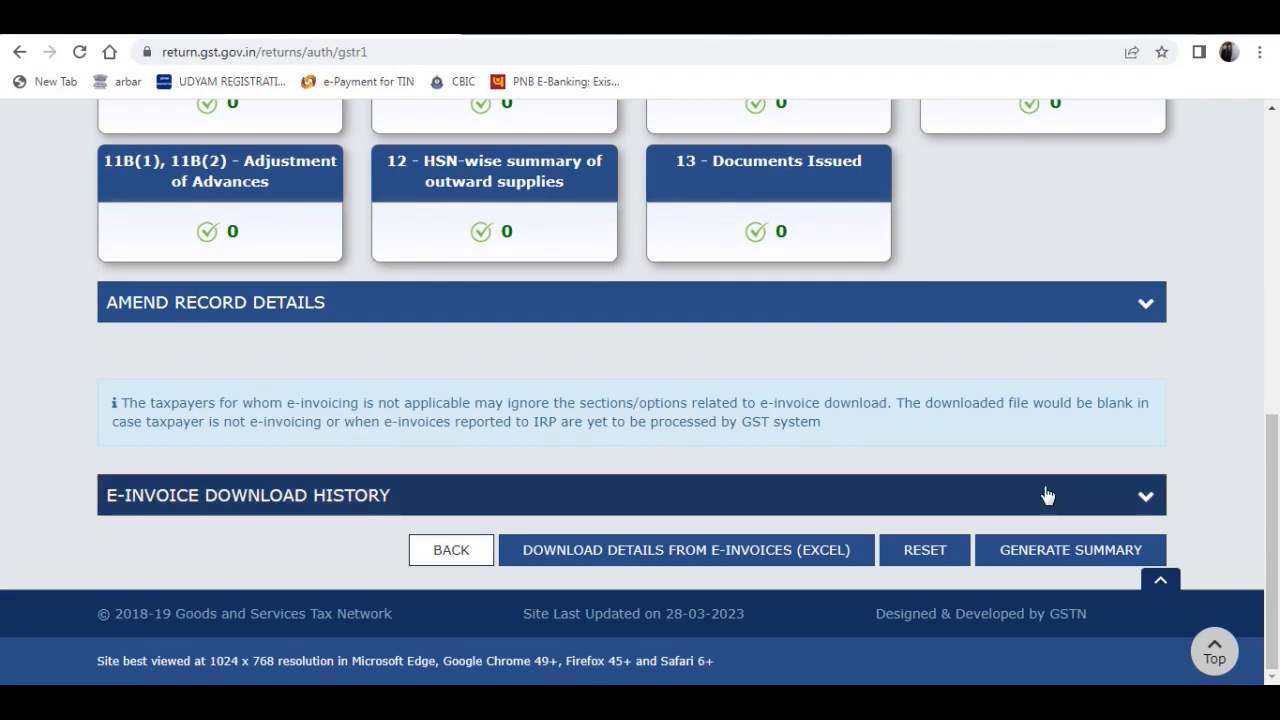
pyautogui.click(1068, 552)
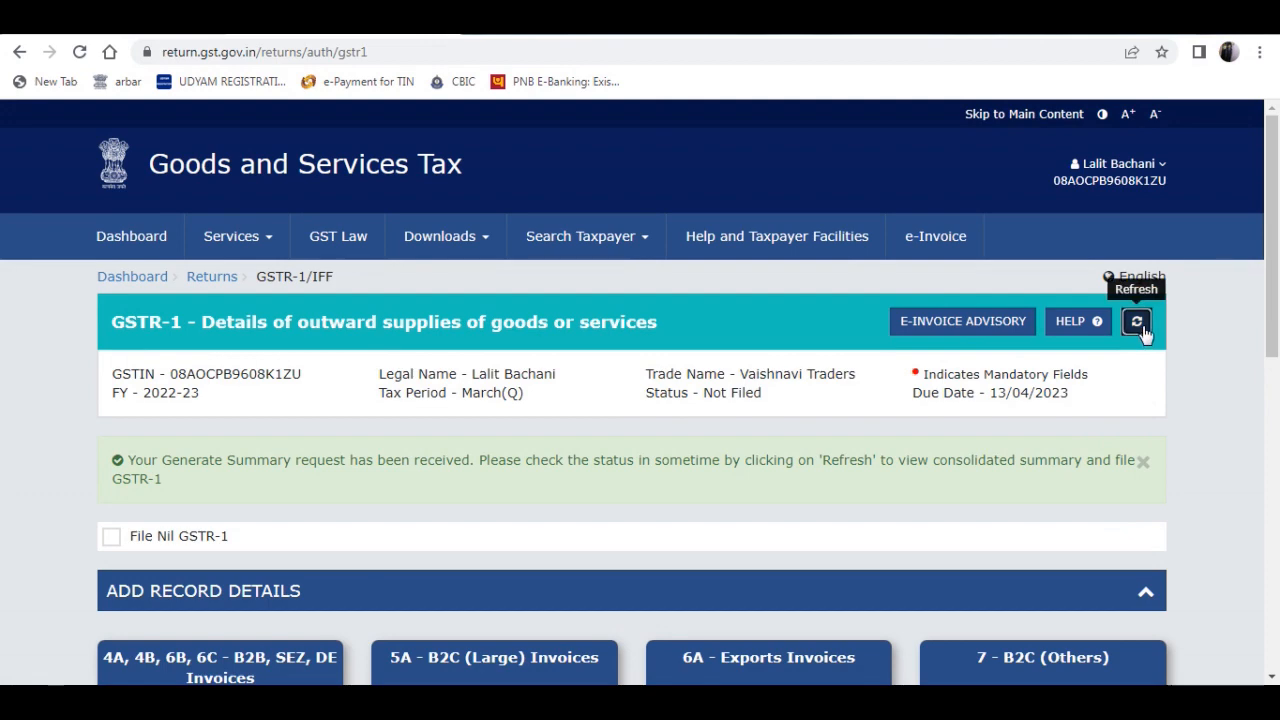
pyautogui.click(1136, 321)
# - Review the GSTR-1 record detail sections from B2B Invoices to Documents Issued, including 7 - B2C (Others), and the filing options
pyautogui.scroll(-10, 1100, 420)
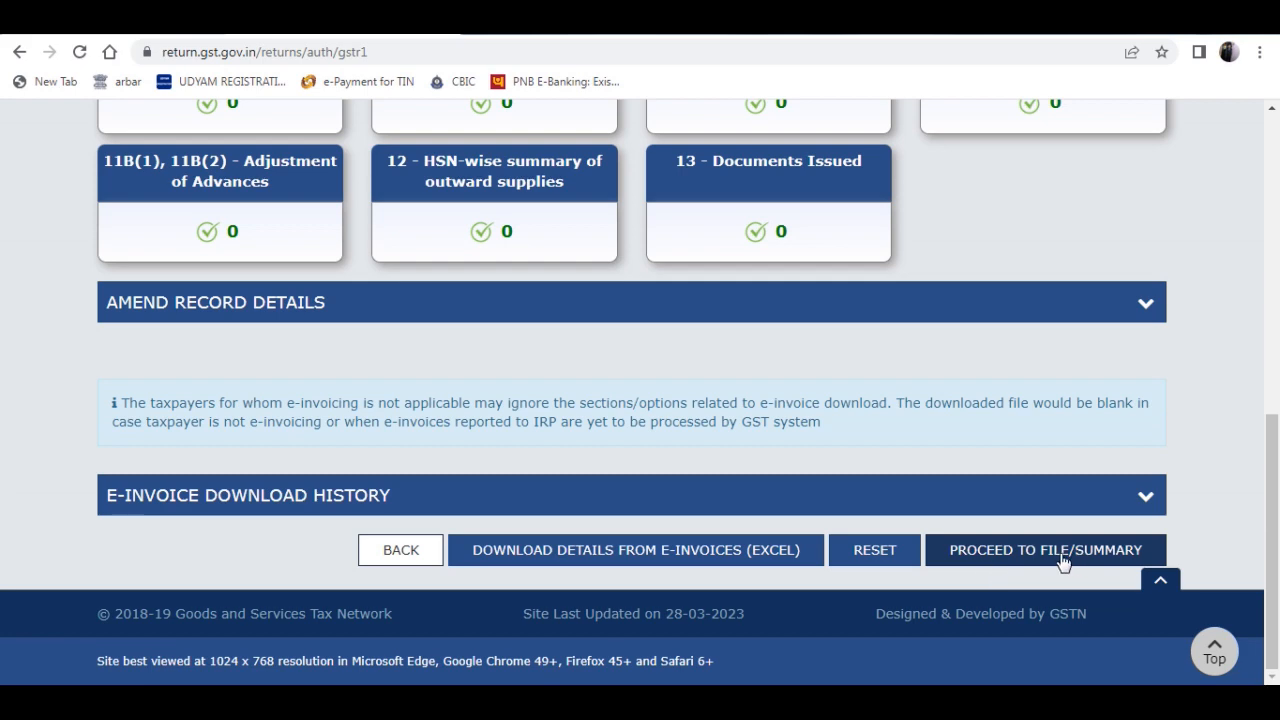
pyautogui.scroll(6, 978, 427)
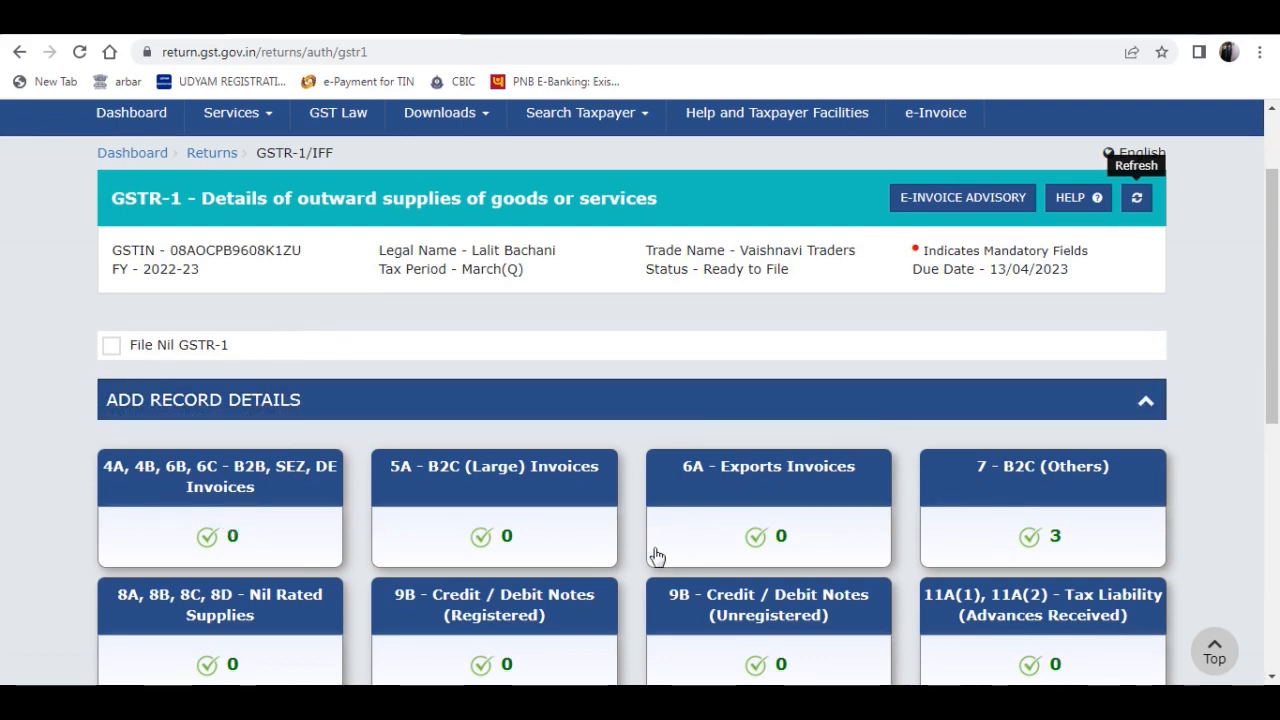
pyautogui.scroll(-5, 654, 557)
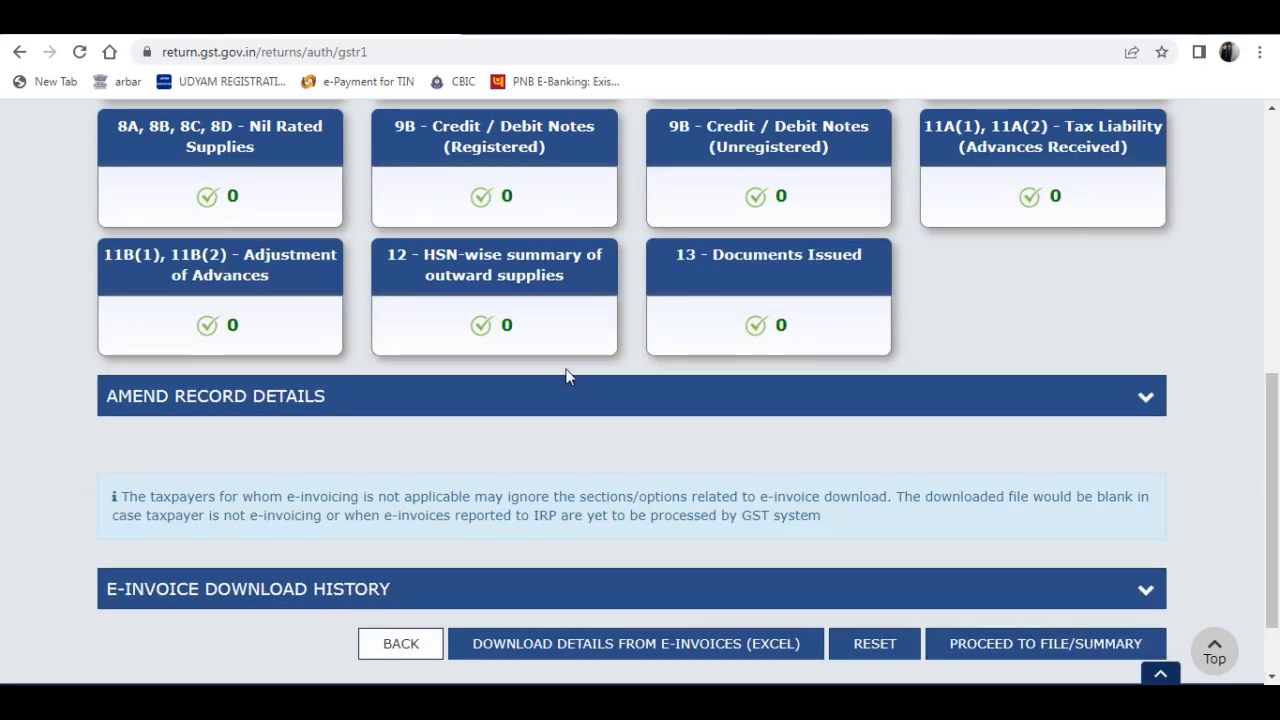
pyautogui.scroll(4, 566, 371)
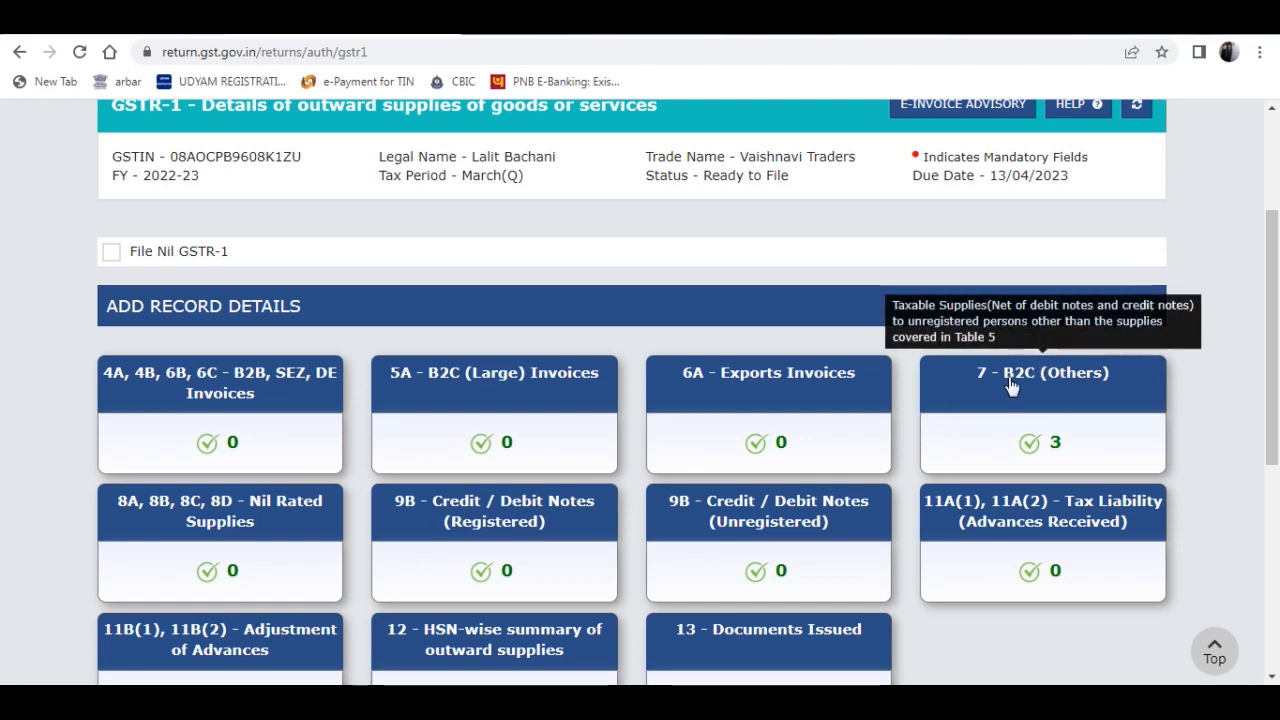
pyautogui.scroll(-2, 371, 423)
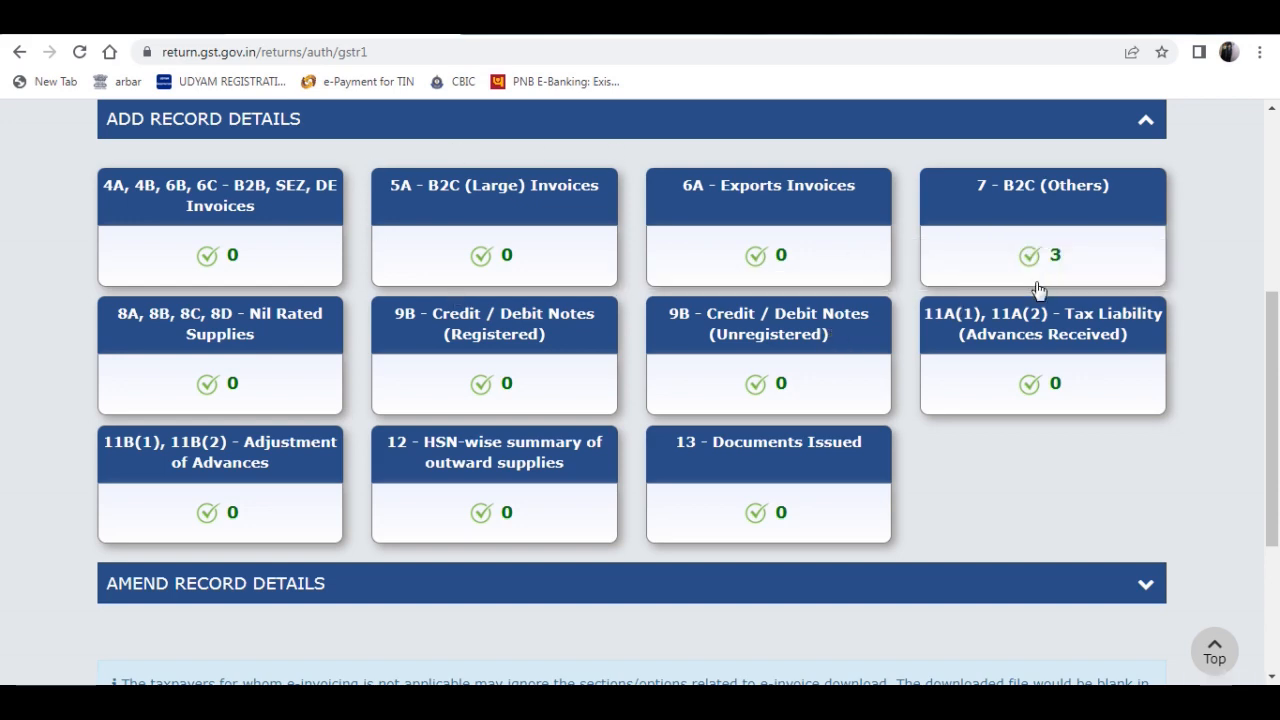
pyautogui.scroll(-2, 968, 316)
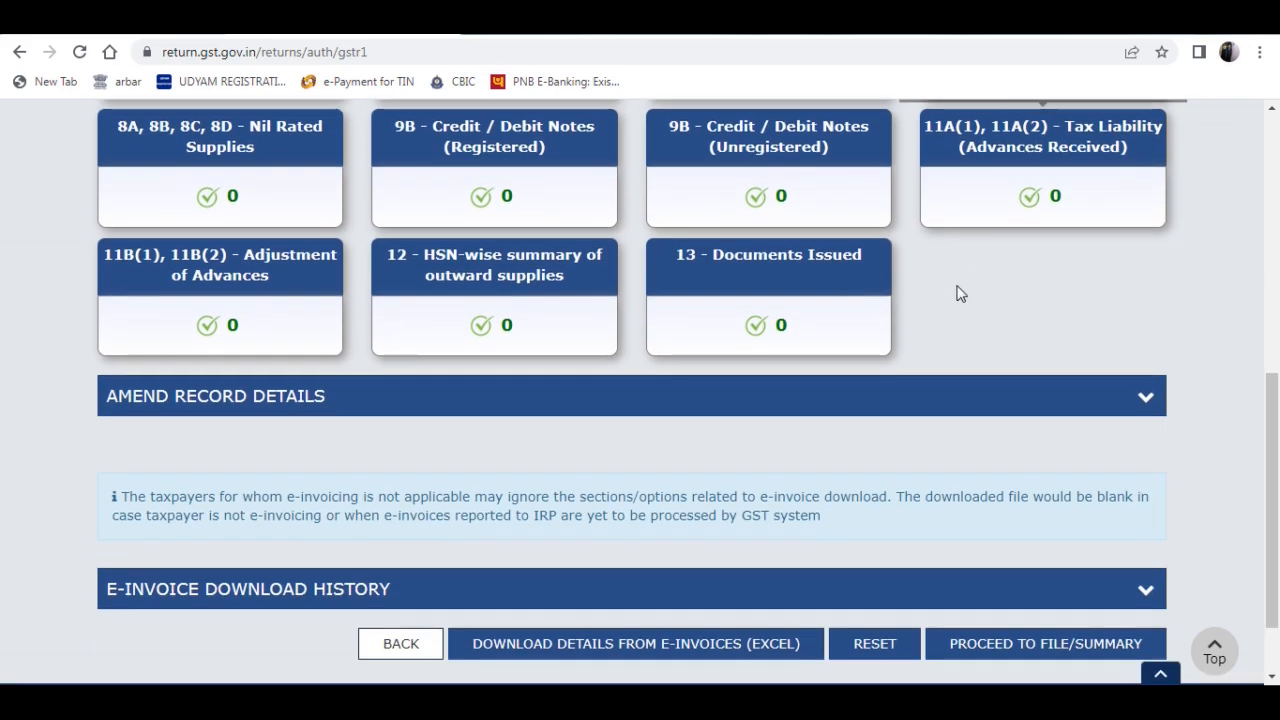
# - Proceed to the GSTR-1 filing summary and review the consolidated summary from table 4A through 9A
pyautogui.scroll(-2, 1043, 337)
pyautogui.click(1081, 552)
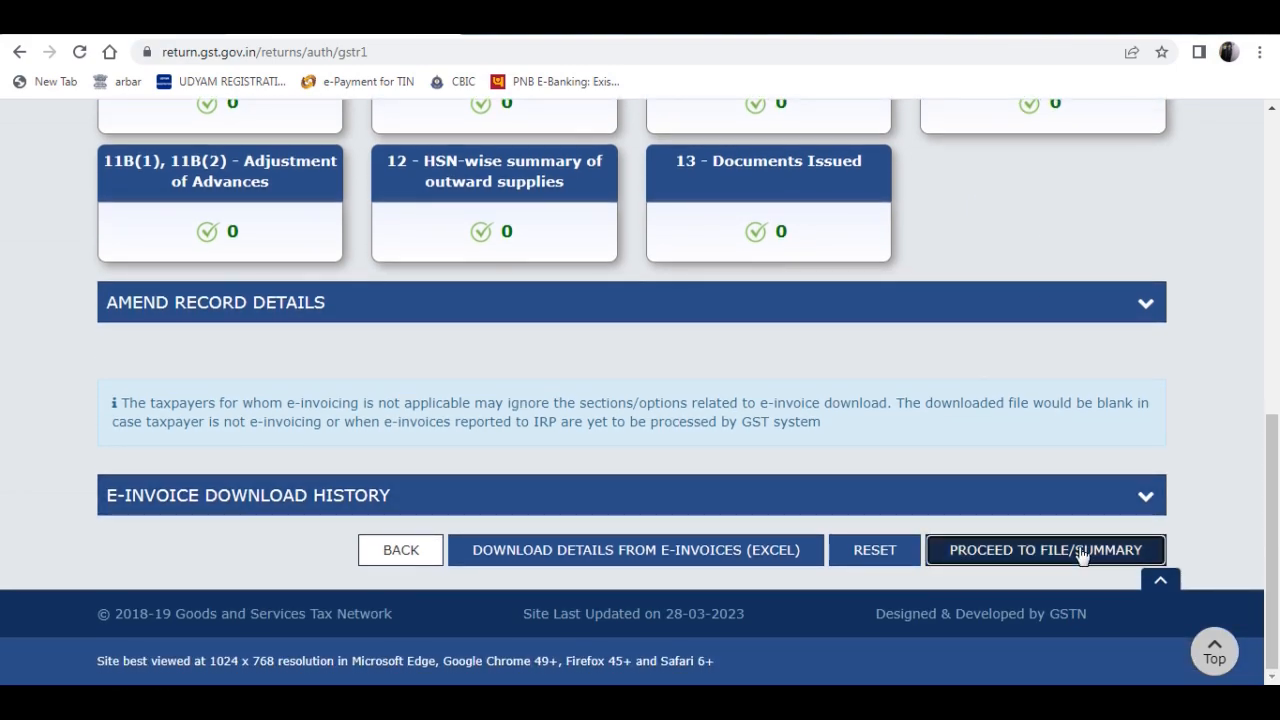
pyautogui.scroll(-2, 1093, 353)
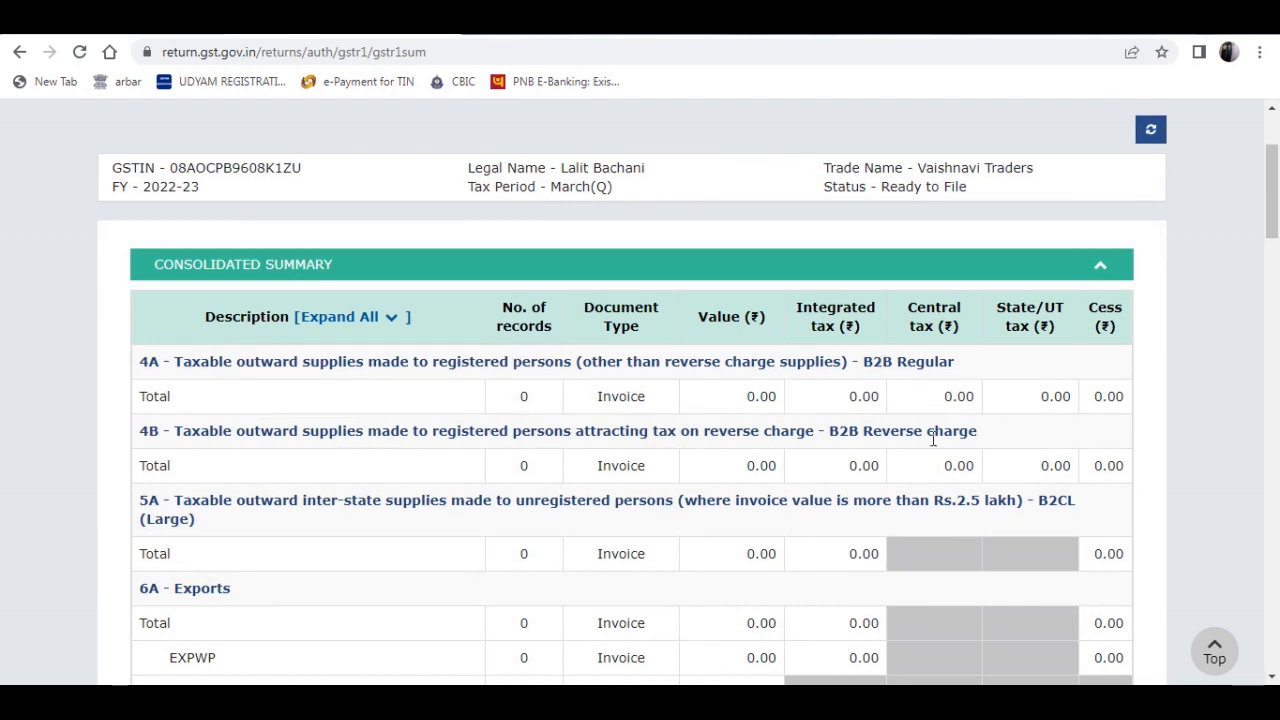
pyautogui.scroll(-4, 1050, 500)
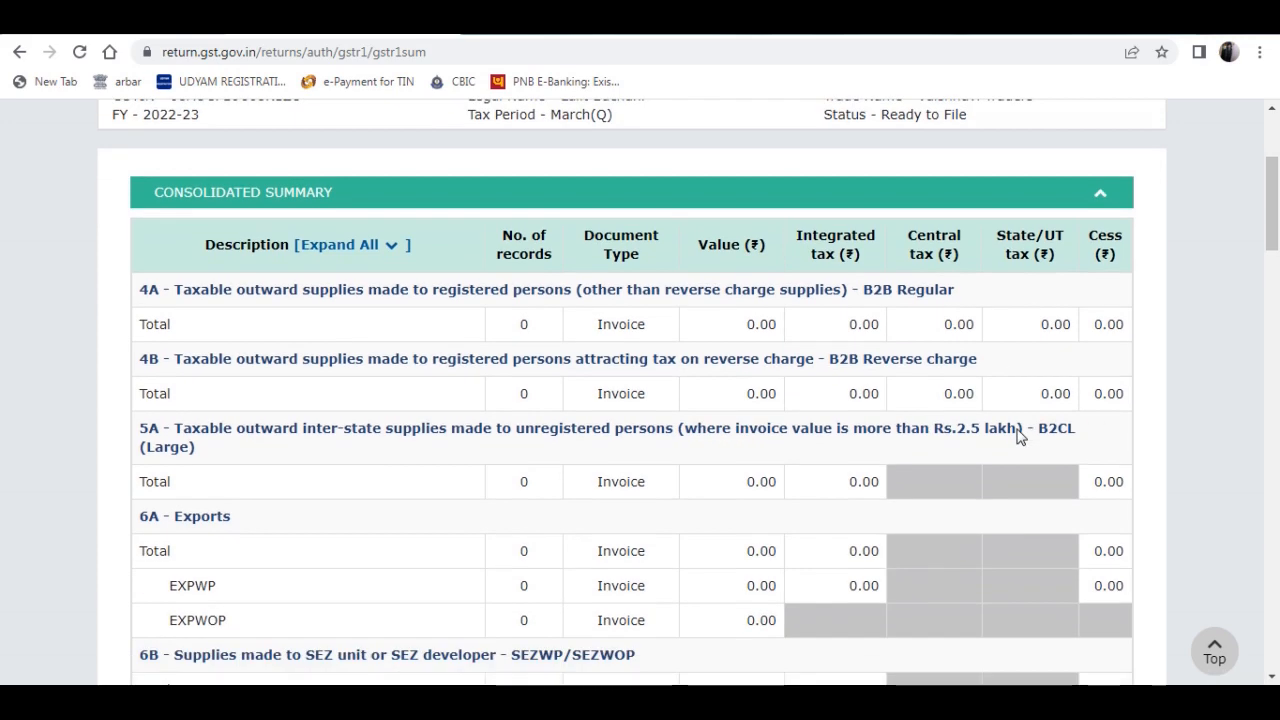
pyautogui.scroll(-2, 930, 399)
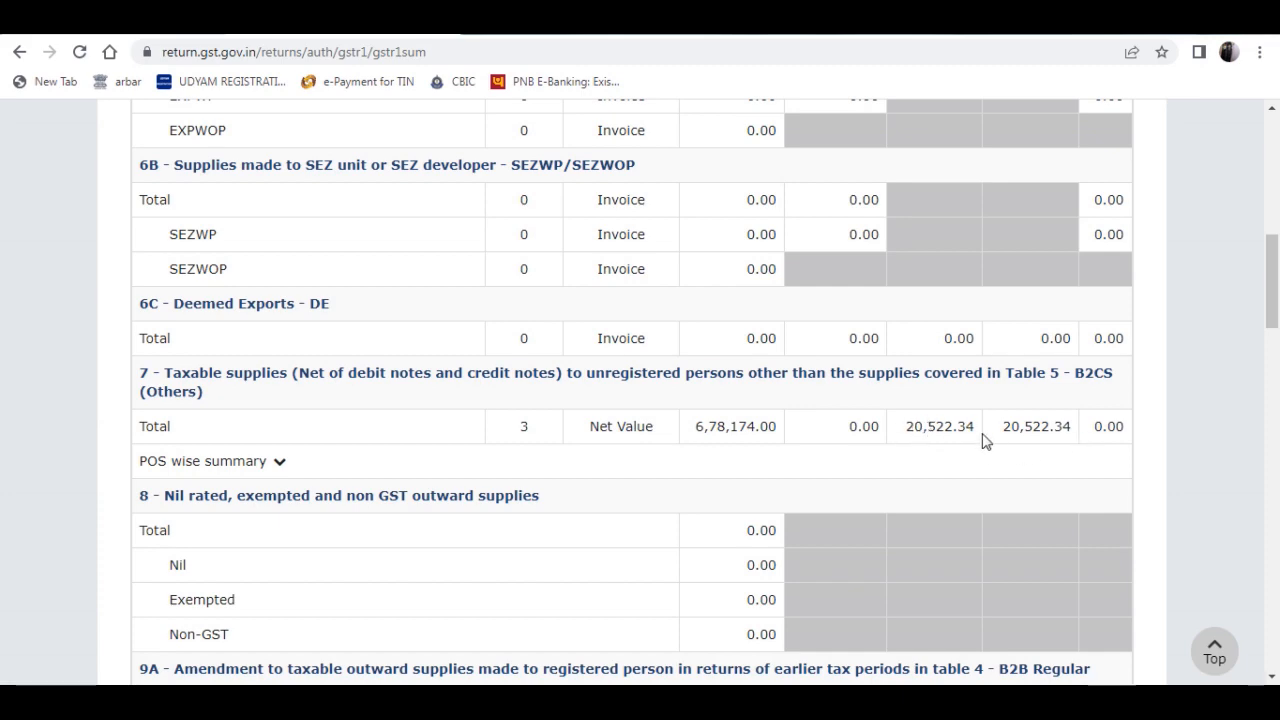
pyautogui.scroll(-1, 910, 472)
pyautogui.scroll(-3, 663, 589)
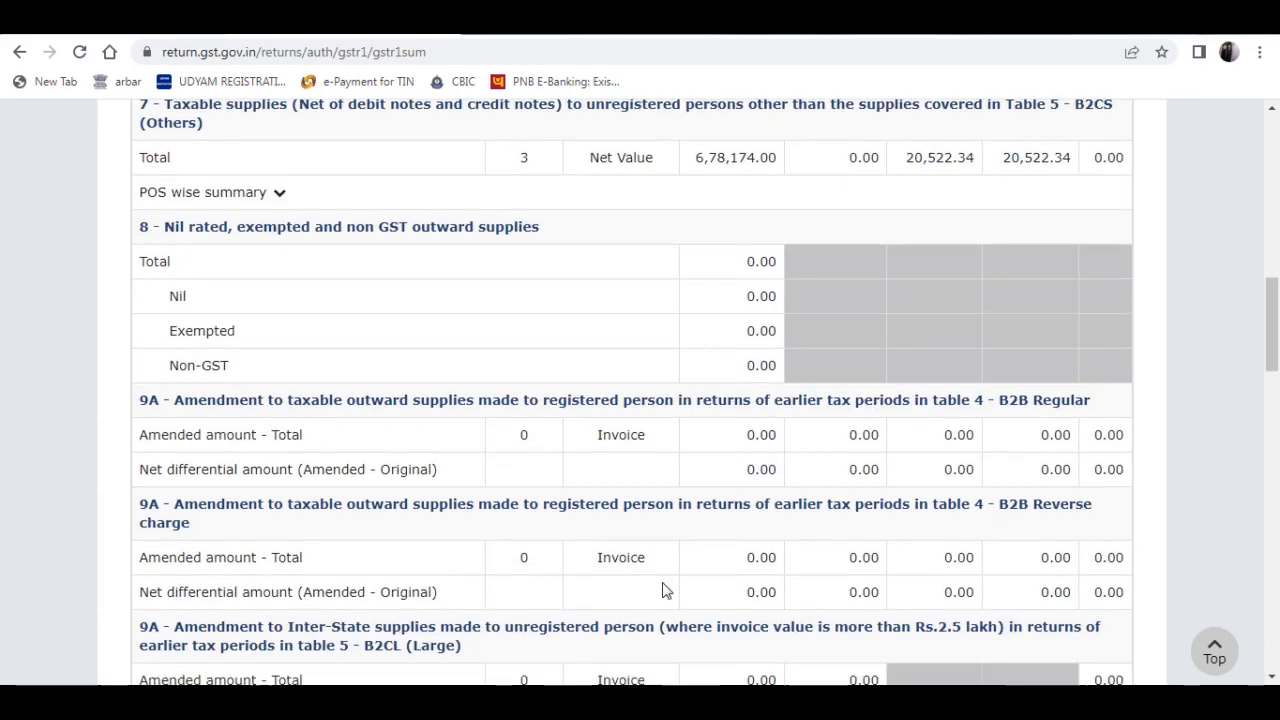
# - Compare the portal's table 7 - B2CS (Others) value and taxes with the B2C(Small) Invoices figures in TallyPrime's GSTR-1 report
pyautogui.hotkey('alt', 'Tab')
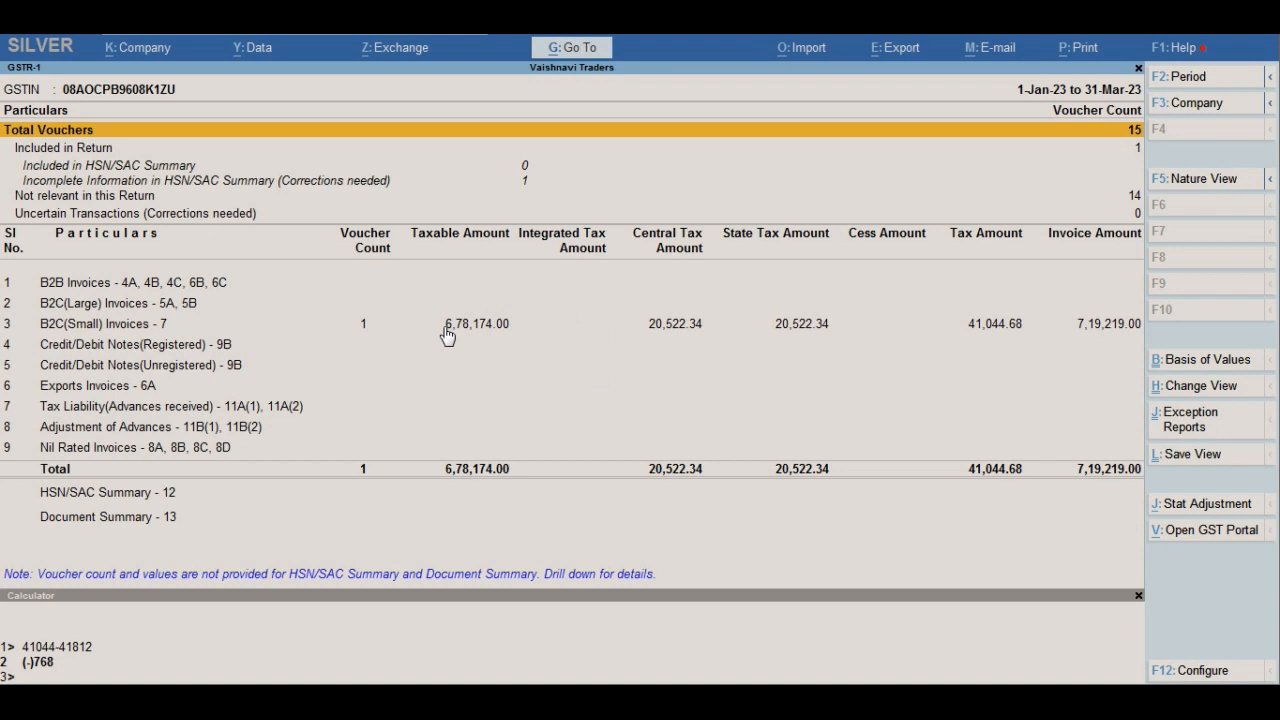
pyautogui.hotkey('alt', 'Tab')
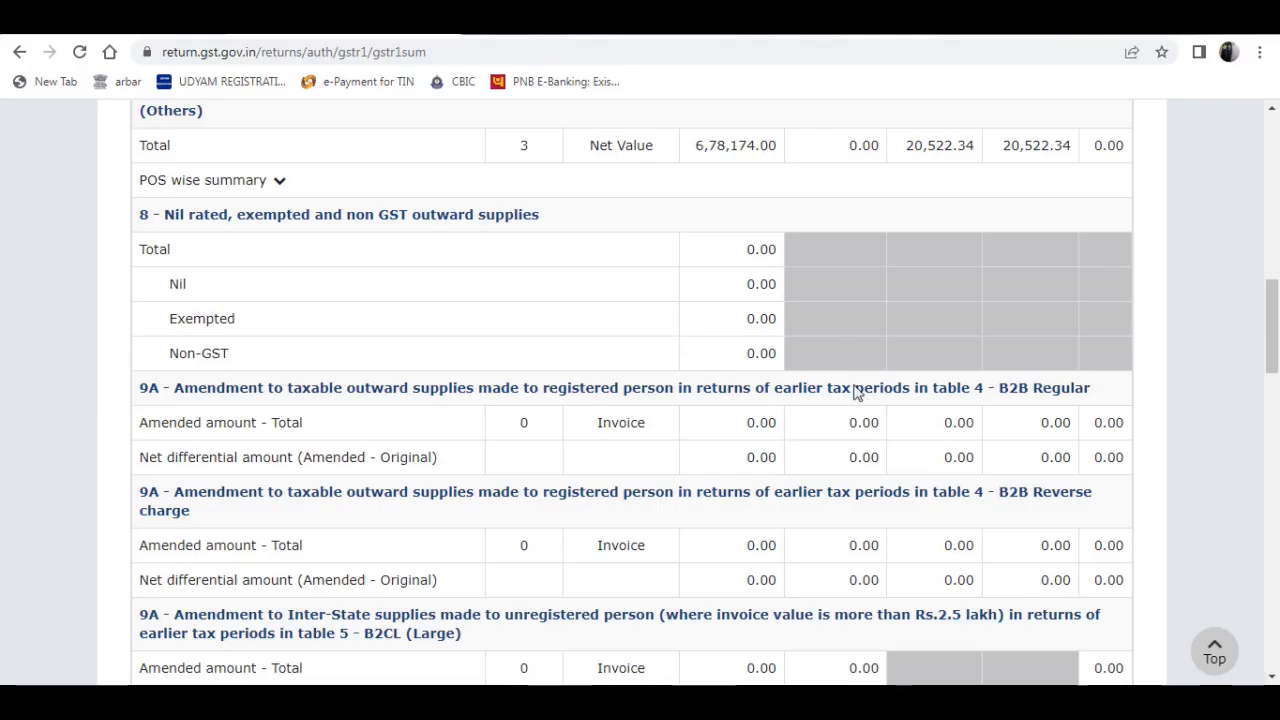
pyautogui.scroll(-2, 930, 468)
pyautogui.scroll(3, 826, 426)
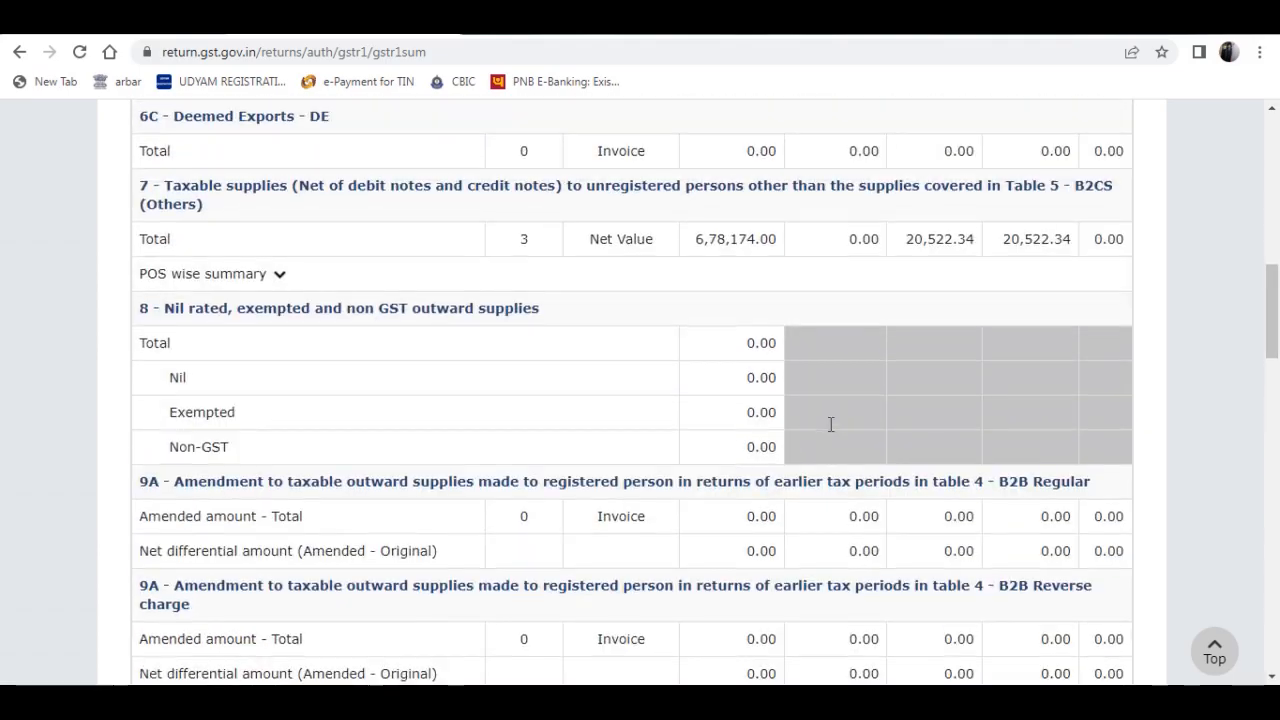
pyautogui.hotkey('alt', 'Tab')
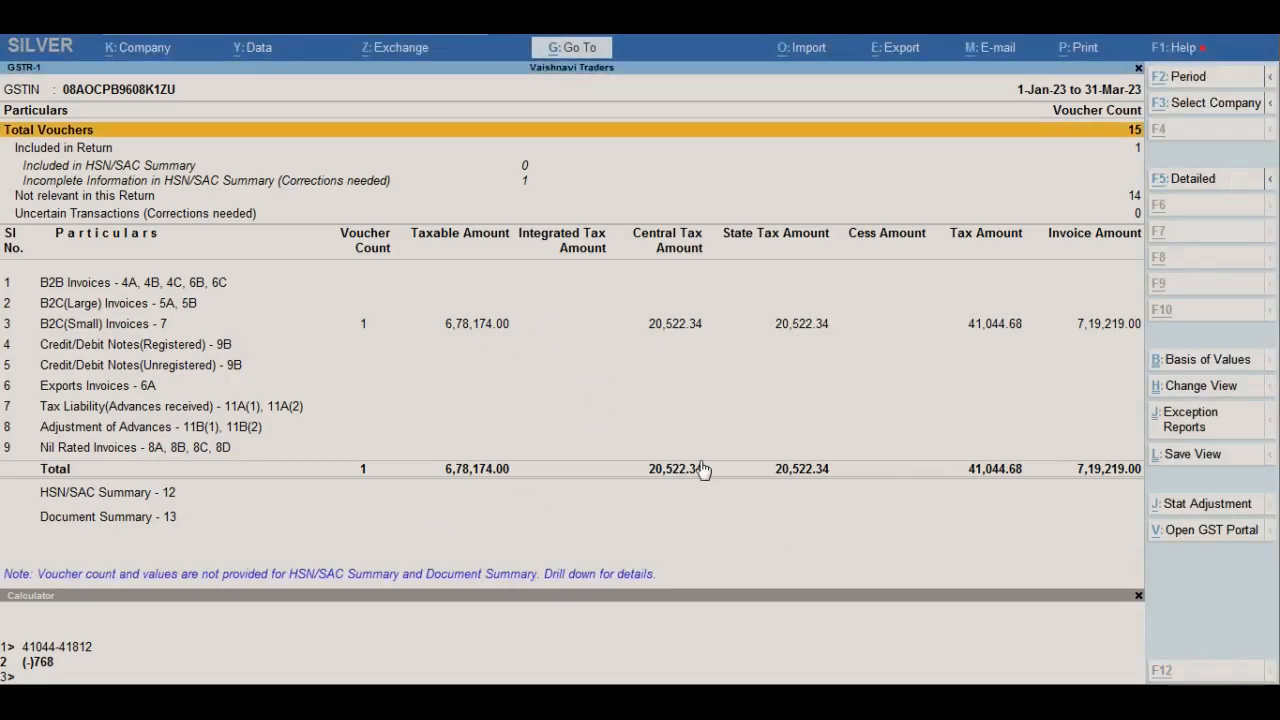
pyautogui.hotkey('alt', 'Tab')
pyautogui.hotkey('alt', 'Tab')
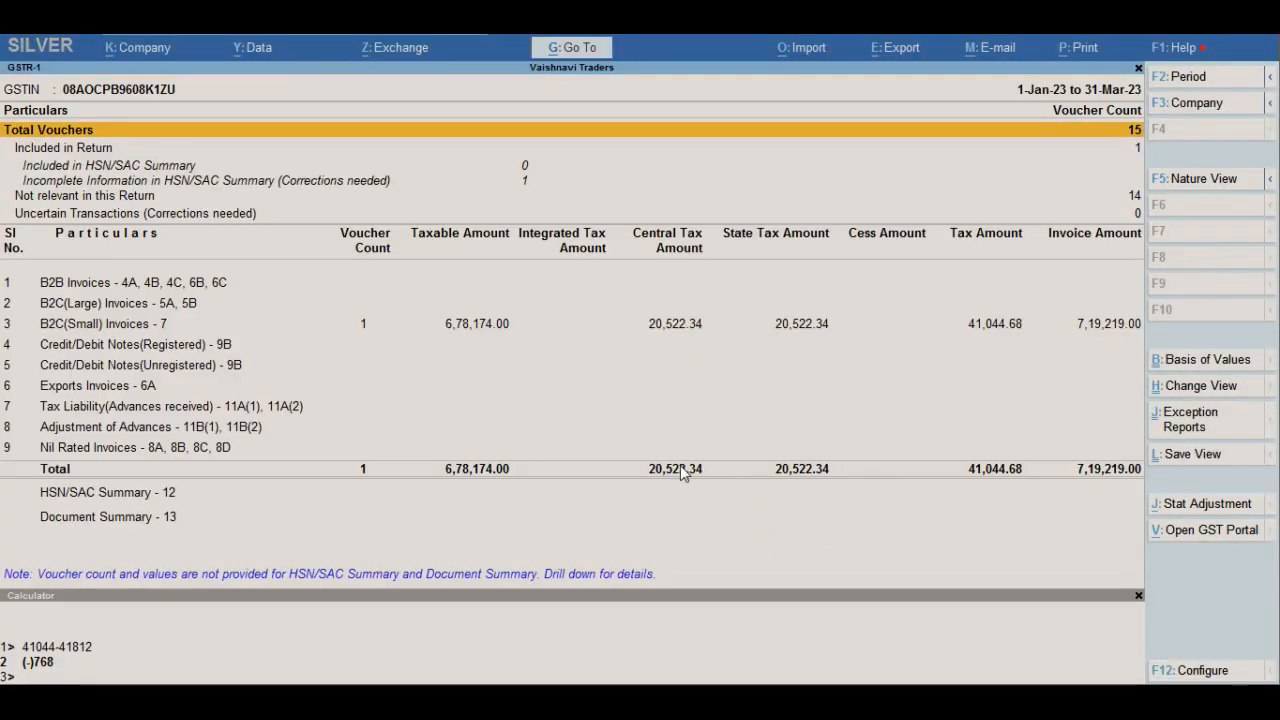
pyautogui.hotkey('alt', 'Tab')
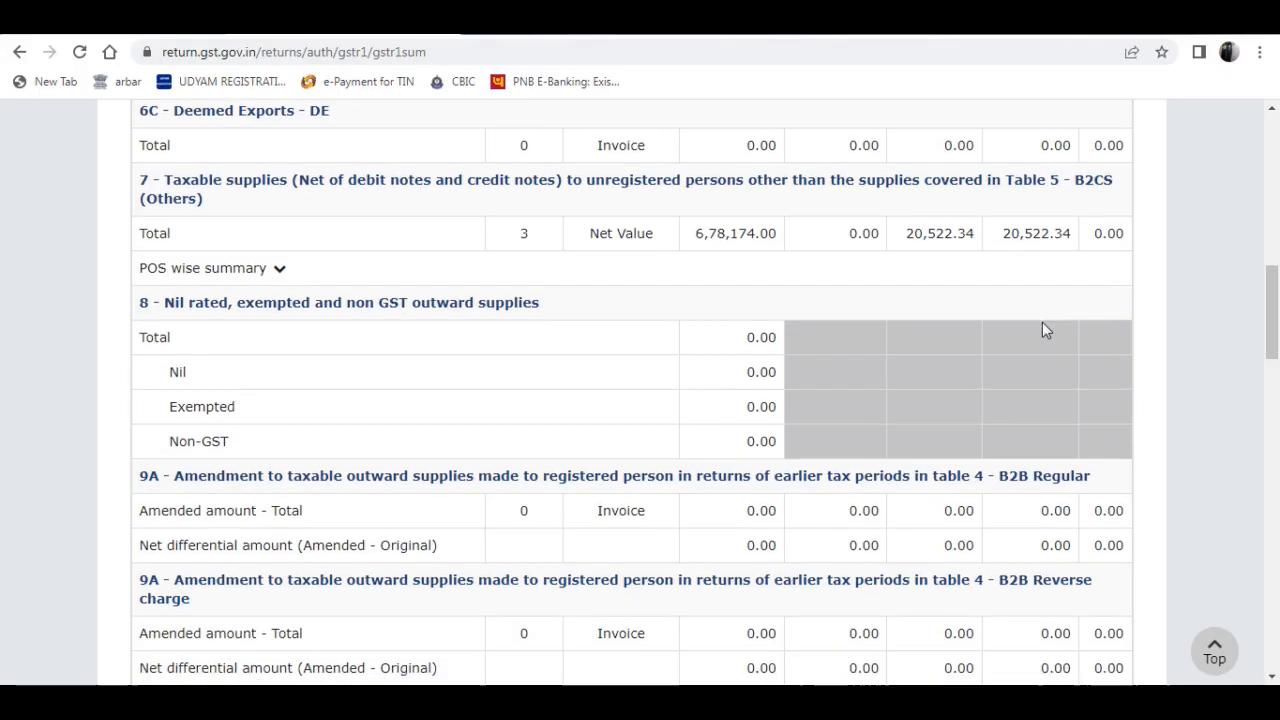
# - Examine the rest of the consolidated summary down to Total Liability and recheck table 7 against TallyPrime
pyautogui.scroll(-5, 784, 282)
pyautogui.scroll(-10, 784, 282)
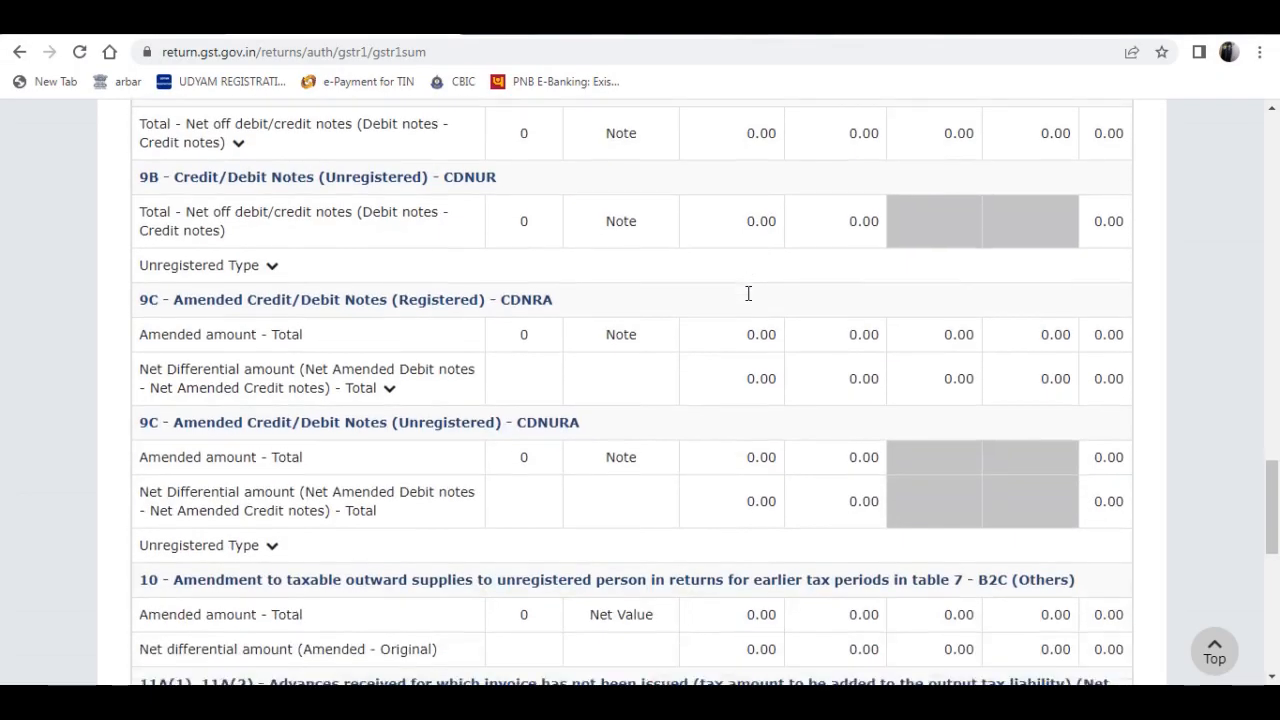
pyautogui.scroll(-5, 757, 290)
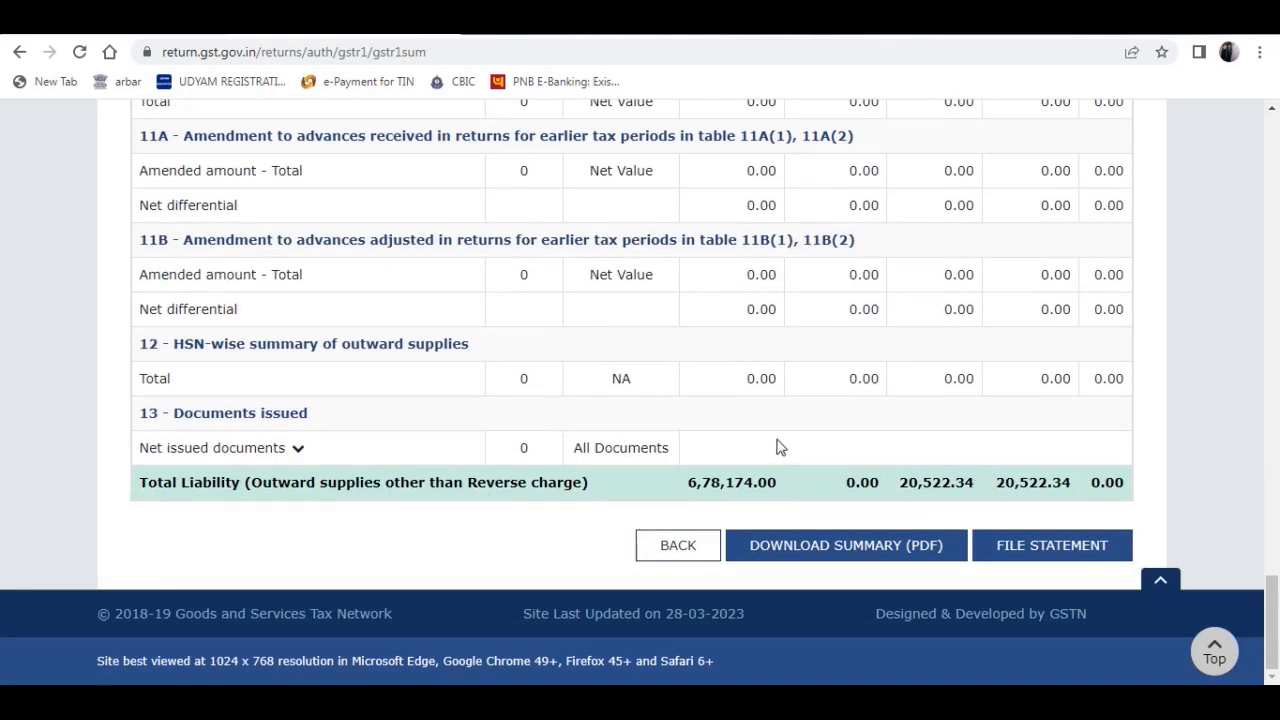
pyautogui.hotkey('alt', 'Tab')
pyautogui.hotkey('alt', 'Tab')
pyautogui.scroll(20, 810, 342)
pyautogui.scroll(5, 810, 342)
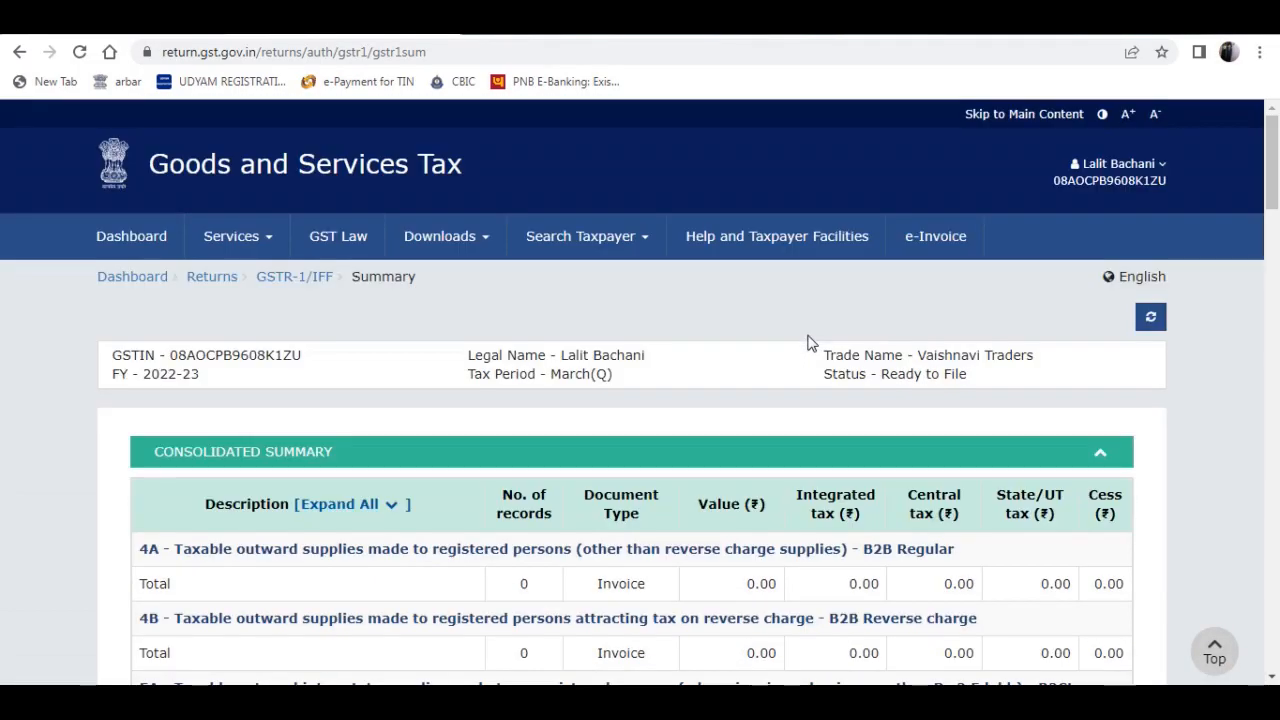
pyautogui.scroll(-4, 863, 474)
pyautogui.scroll(-20, 795, 292)
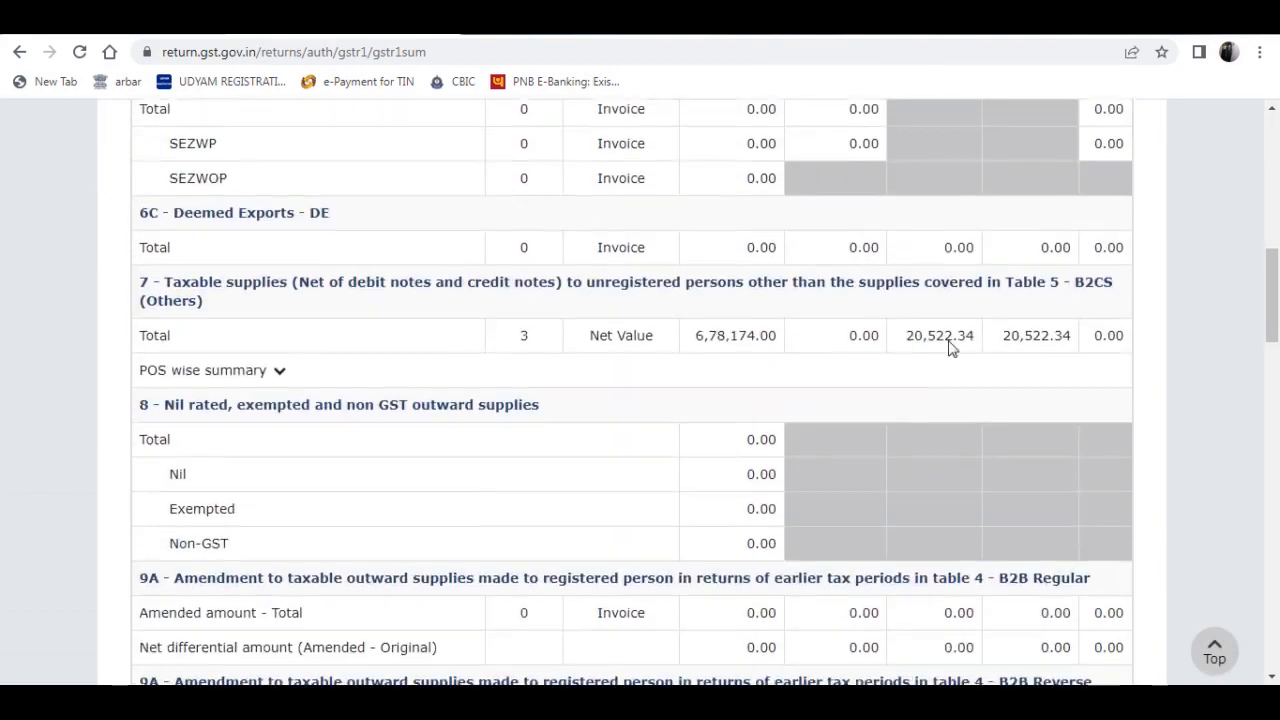
pyautogui.scroll(-4, 862, 350)
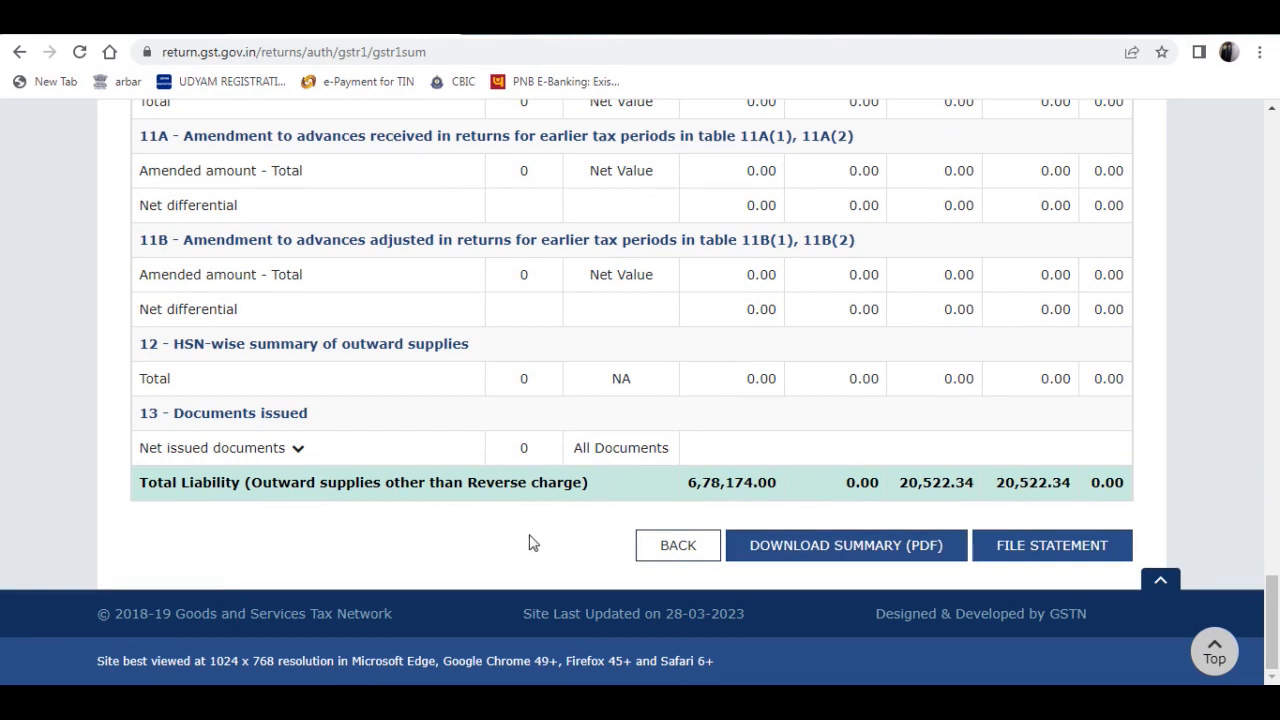
# - Proceed to file the GSTR-1 statement, accept the declaration and select the authorised signatory
pyautogui.click(1040, 548)
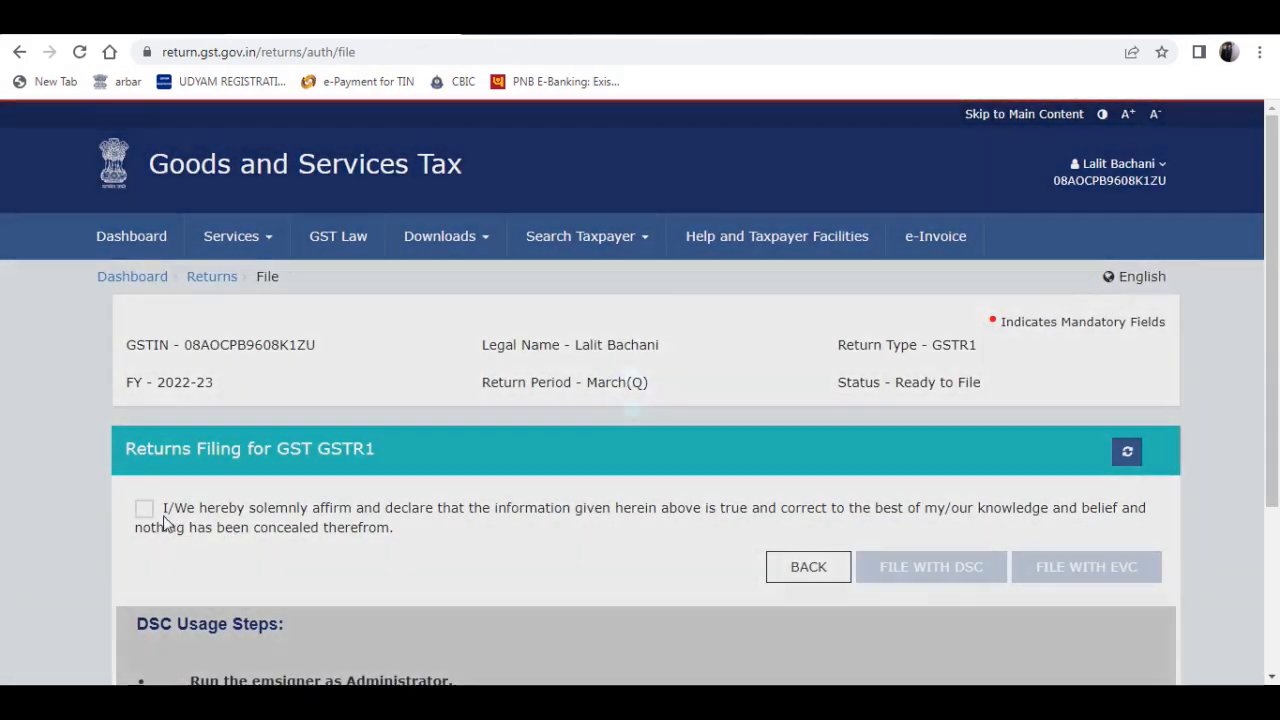
pyautogui.click(144, 509)
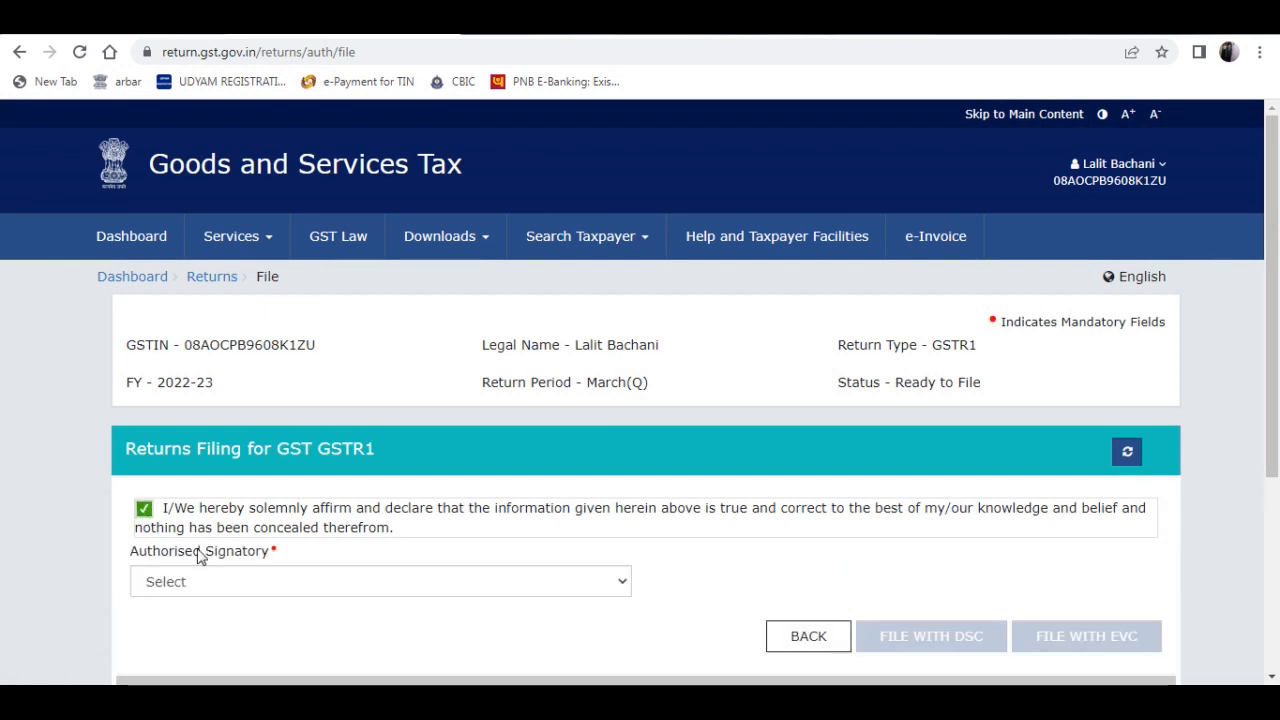
pyautogui.click(199, 592)
pyautogui.click(193, 623)
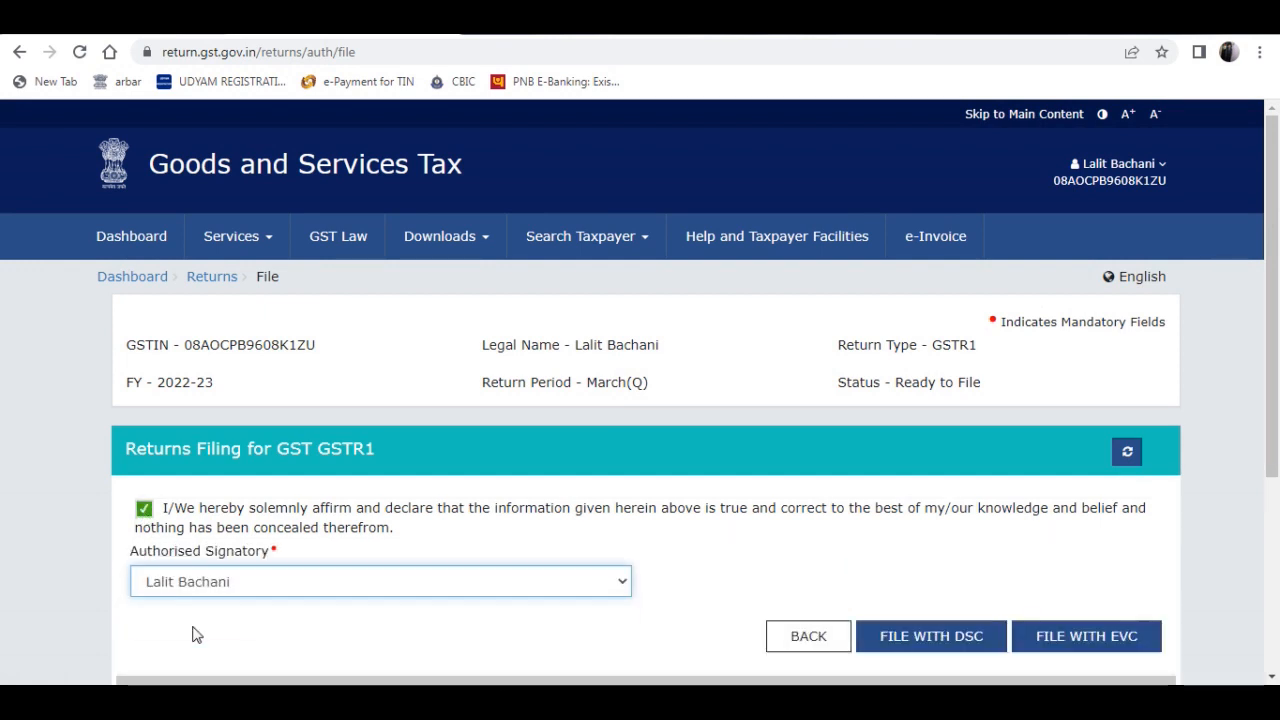
pyautogui.scroll(-1, 800, 530)
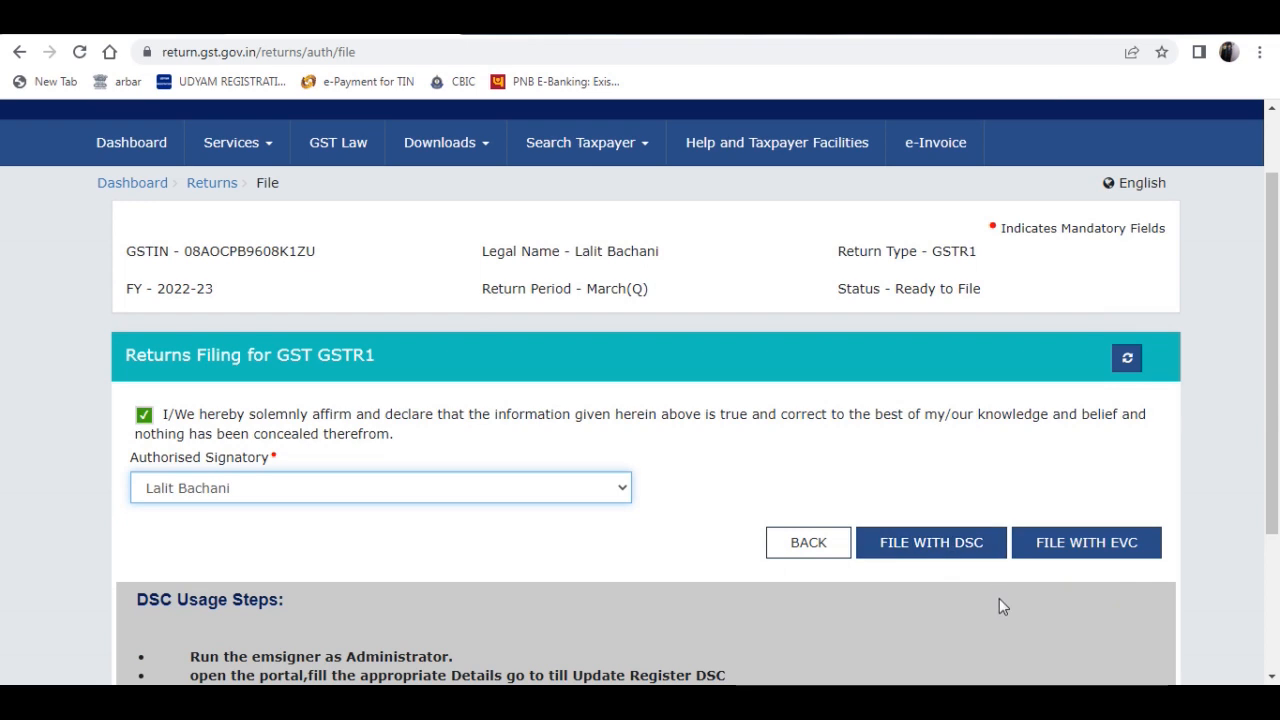
# - Start filing with EVC and copy the one-time password from the newest EVC signature e-mail in Gmail
pyautogui.click(1127, 552)
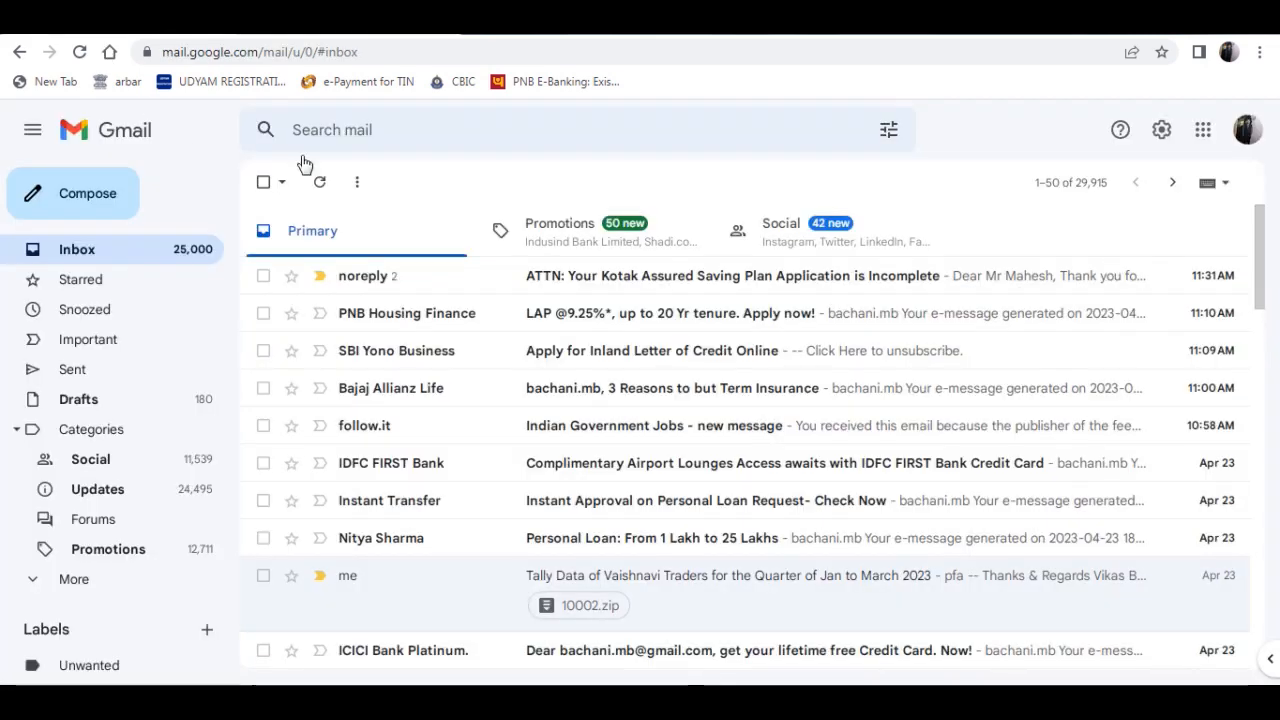
pyautogui.click(82, 252)
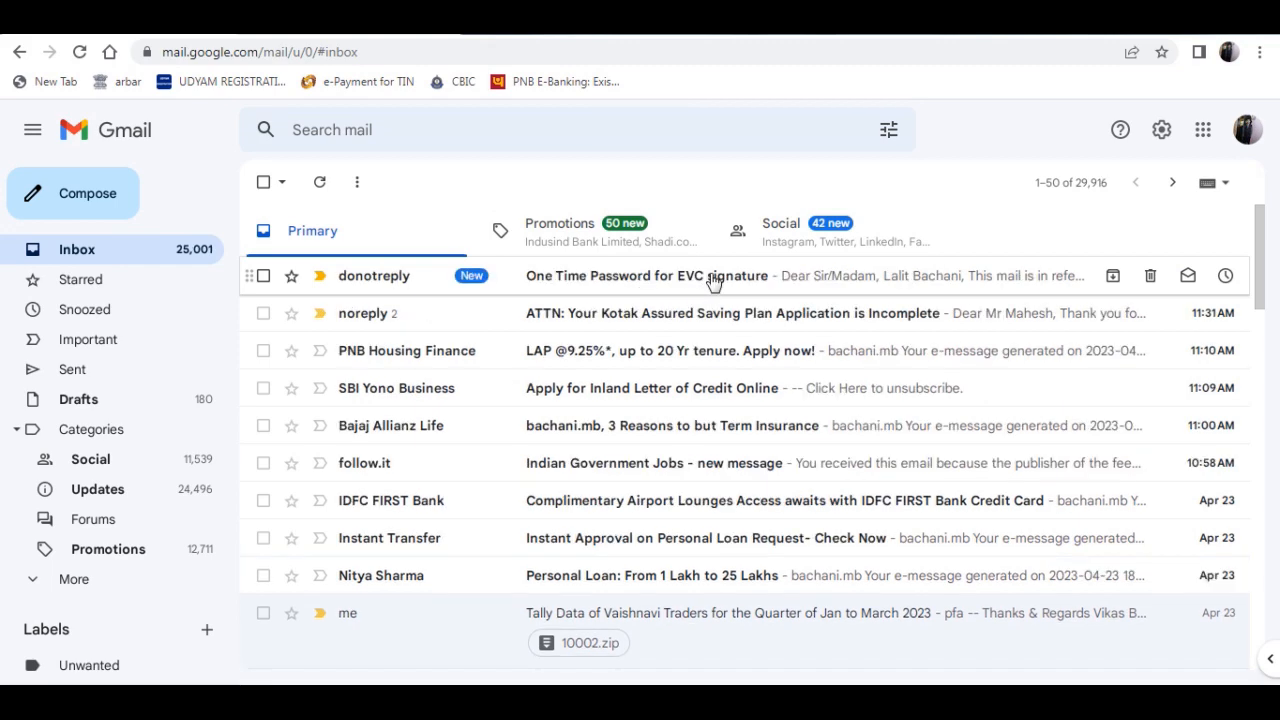
pyautogui.click(743, 388)
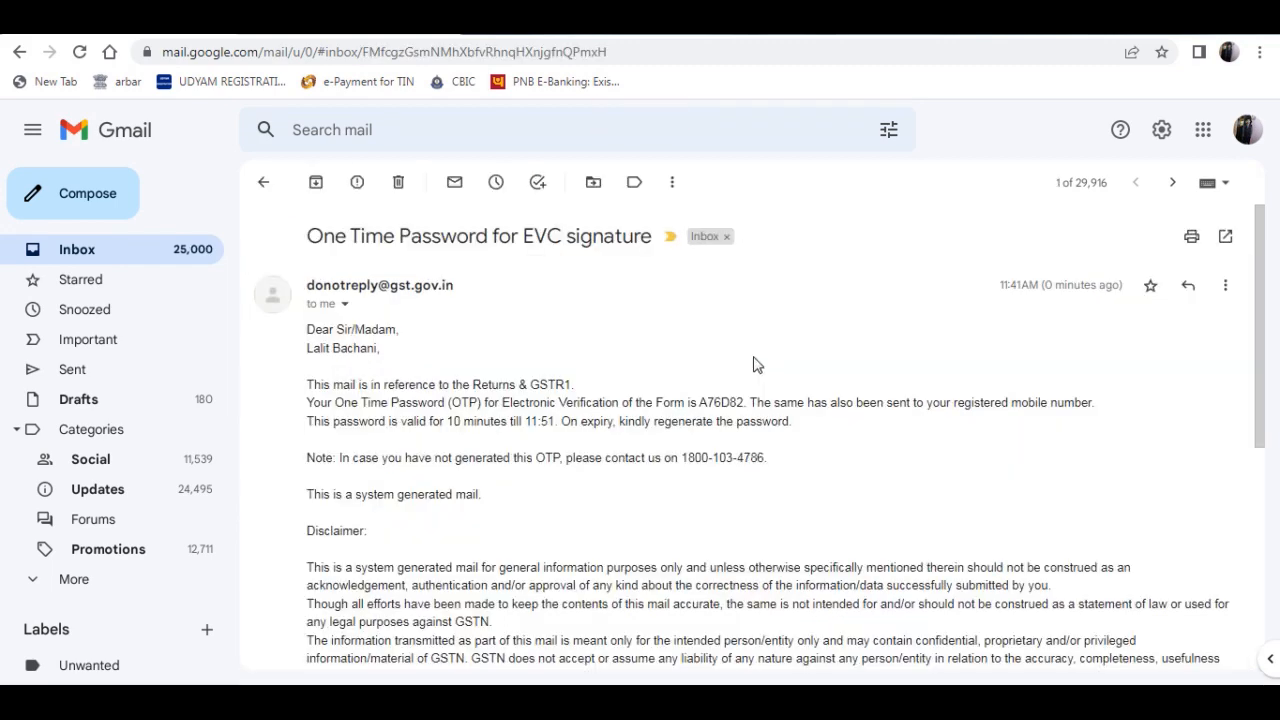
pyautogui.doubleClick(723, 402)
# - Return to the GST portal, paste the one-time password into the OTP field and verify it to file GSTR-1
pyautogui.click(135, 22)
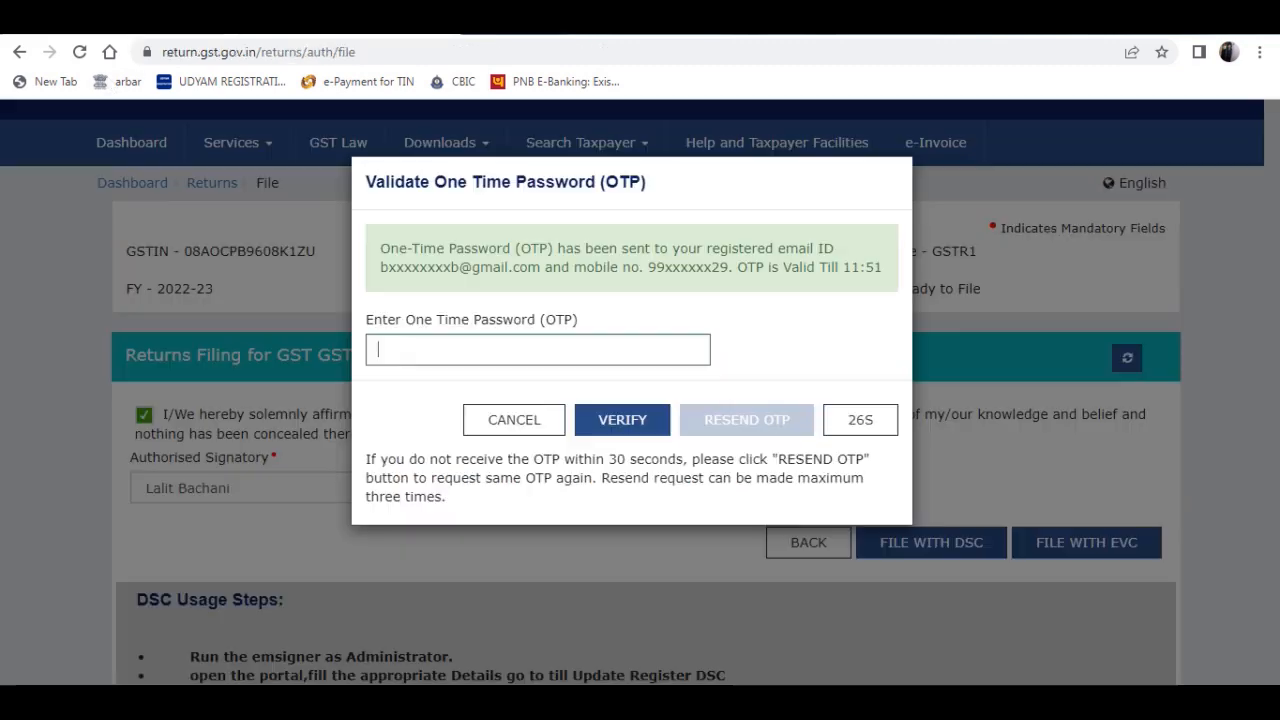
pyautogui.hotkey('ctrl', 'v')
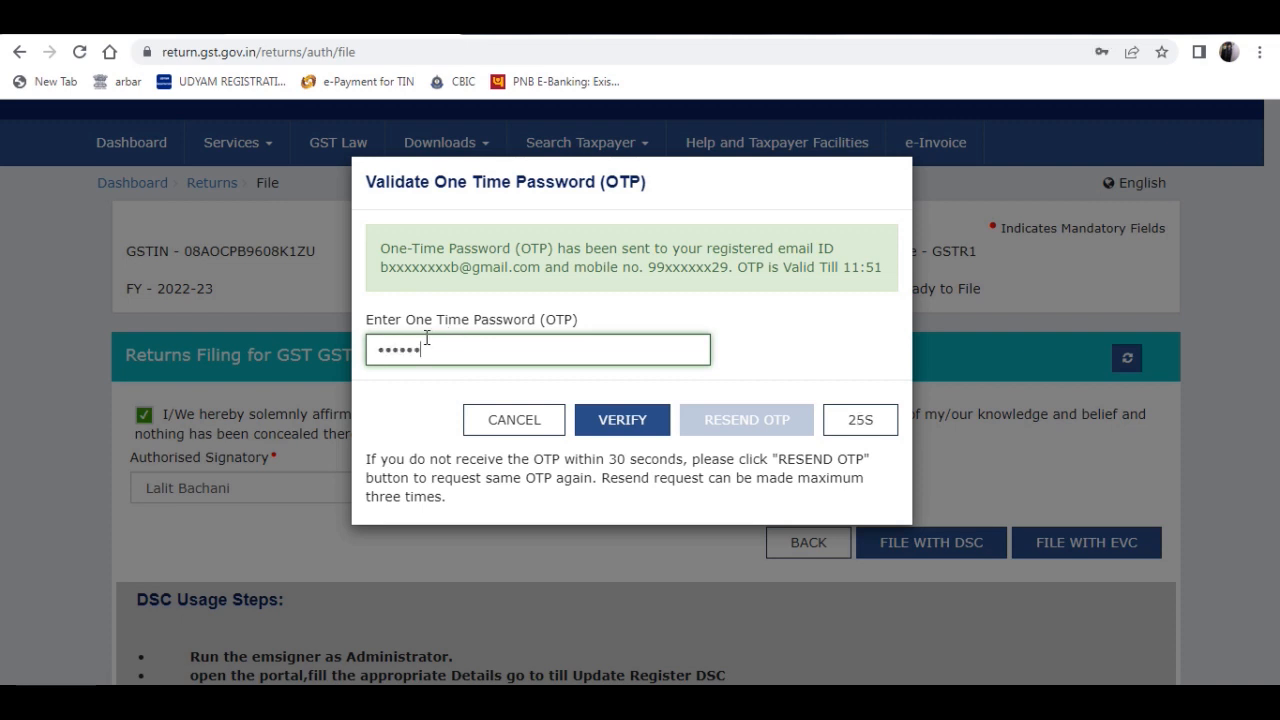
pyautogui.click(620, 420)
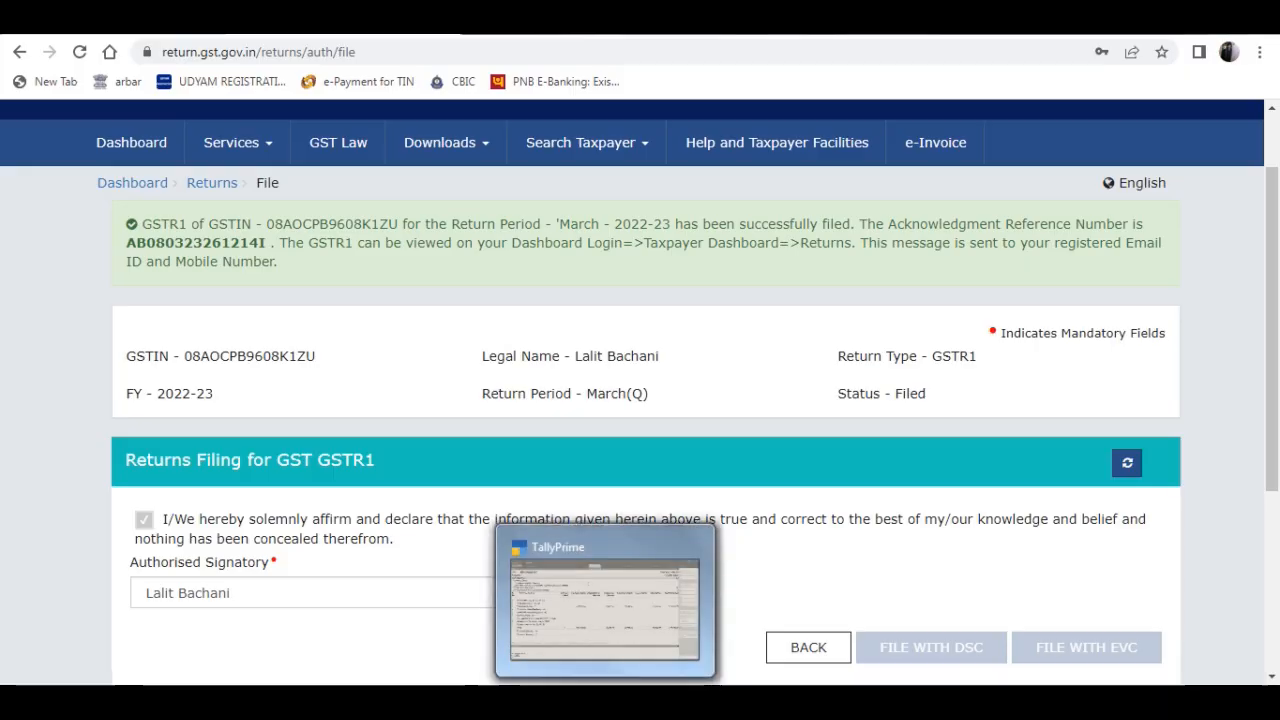
# - Check the GSTR-1 filing acknowledgement and return status on the returns filing page
pyautogui.click(632, 640)
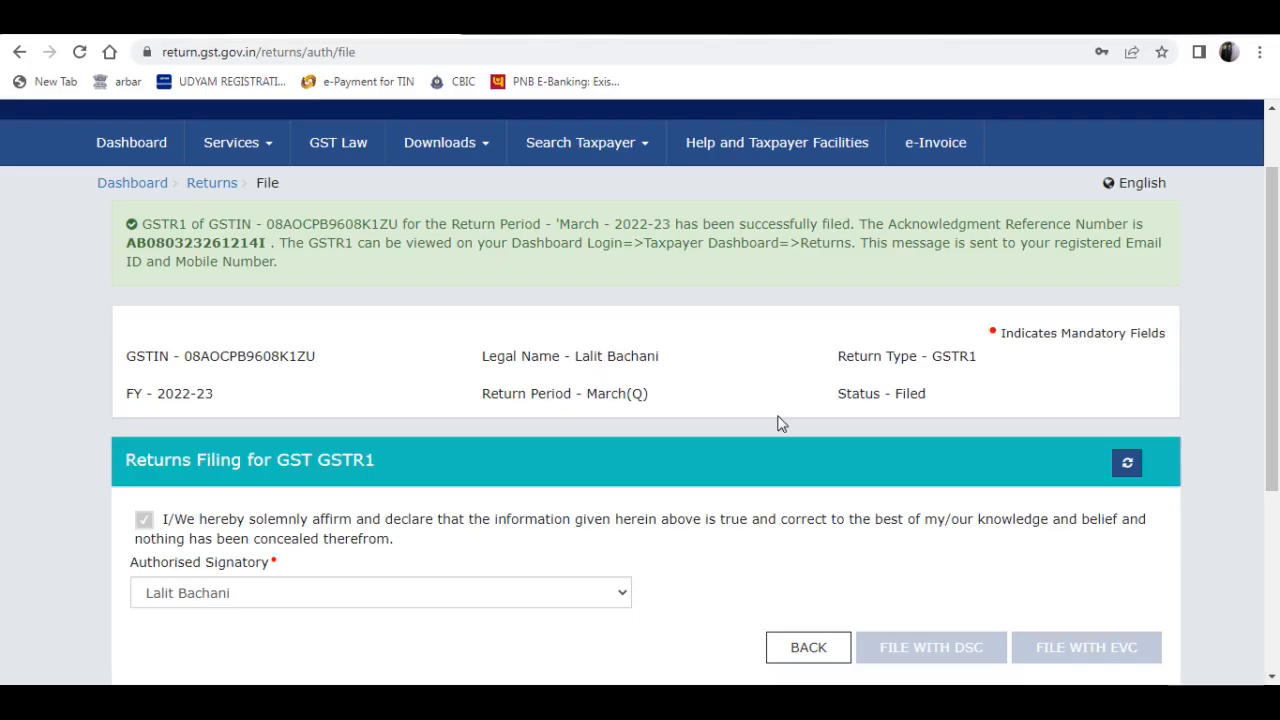
pyautogui.scroll(-3, 920, 330)
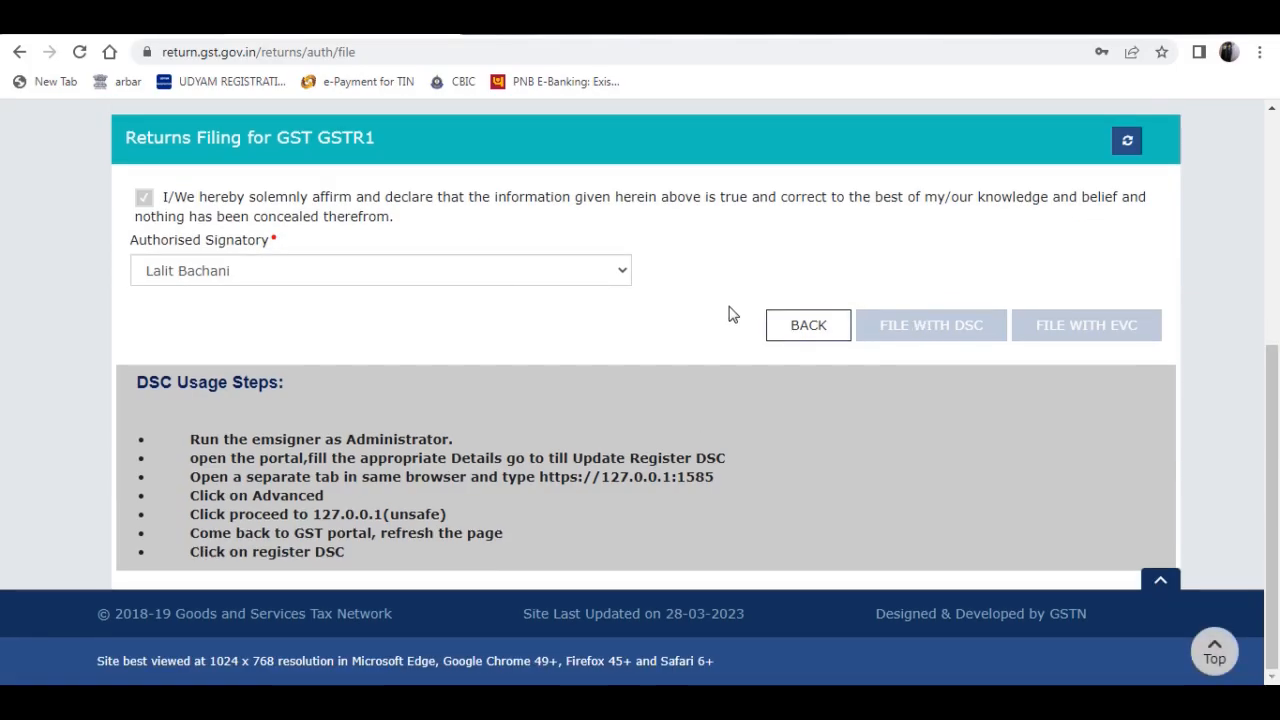
pyautogui.scroll(5, 729, 314)
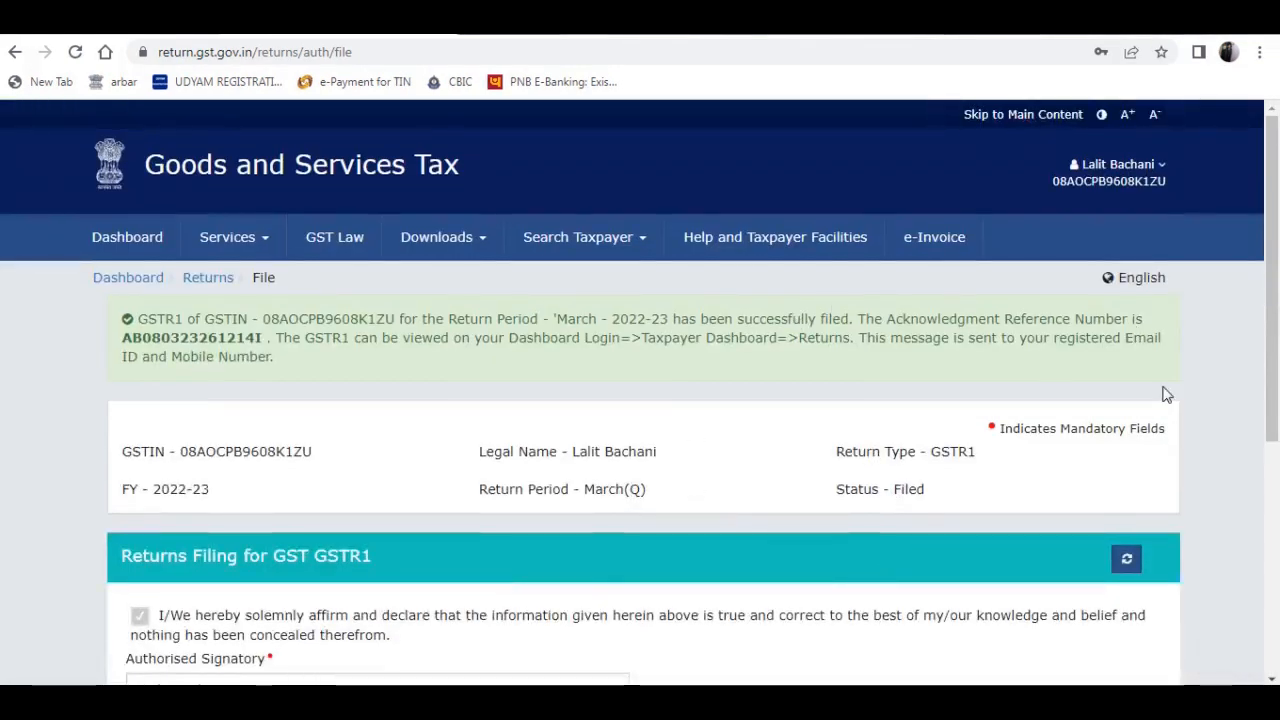
# - Open File Returns from the portal dashboard and search for financial year 2022-23, Quarter 4 (Jan - Mar), period March
pyautogui.click(145, 243)
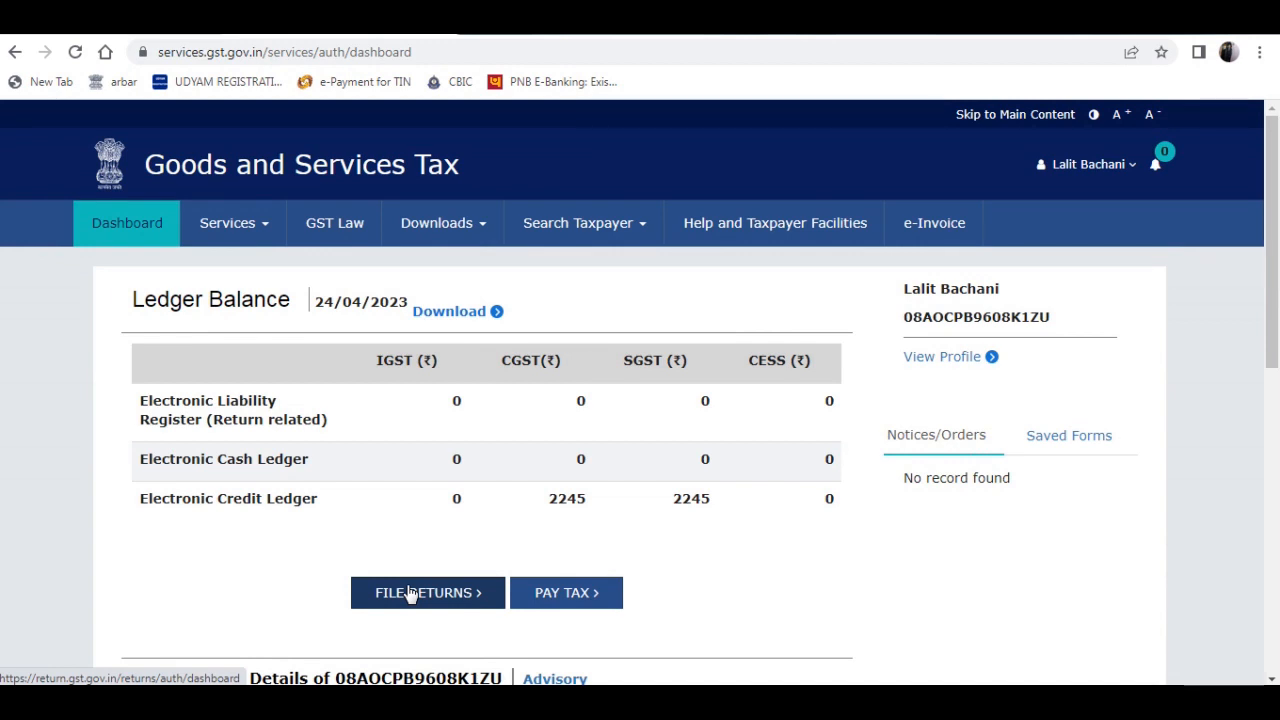
pyautogui.click(419, 596)
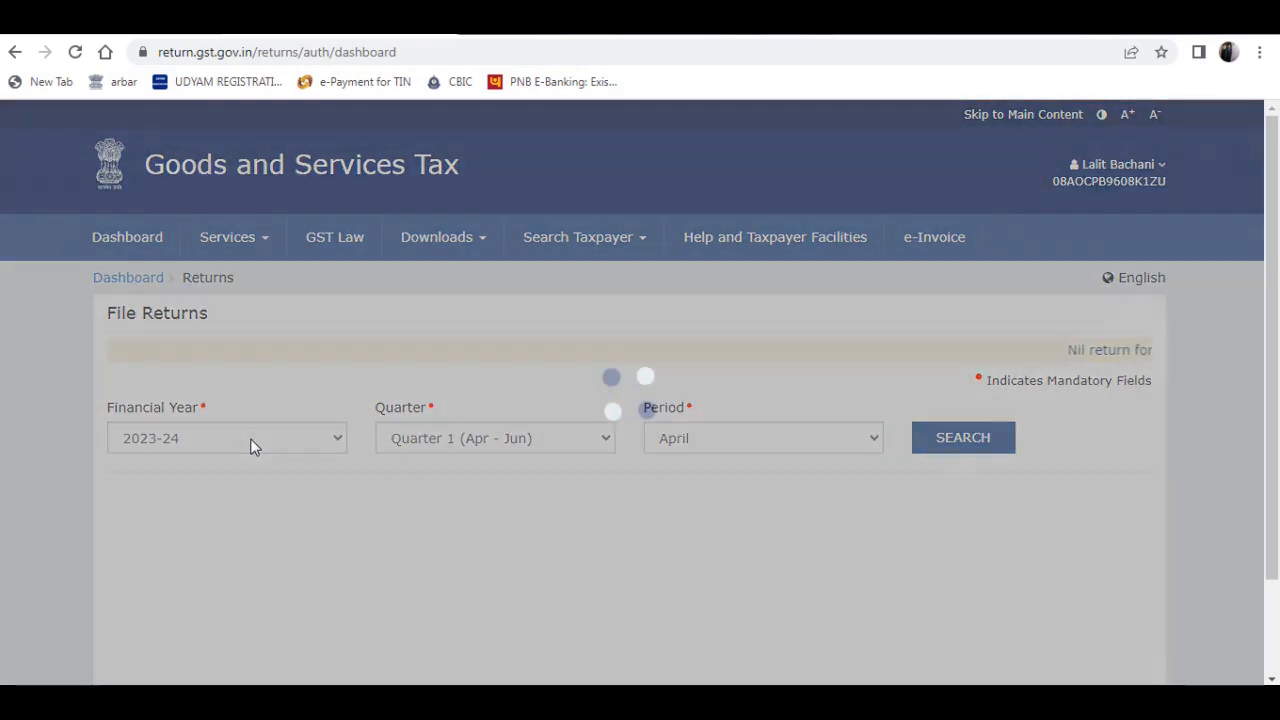
pyautogui.click(251, 442)
pyautogui.click(220, 480)
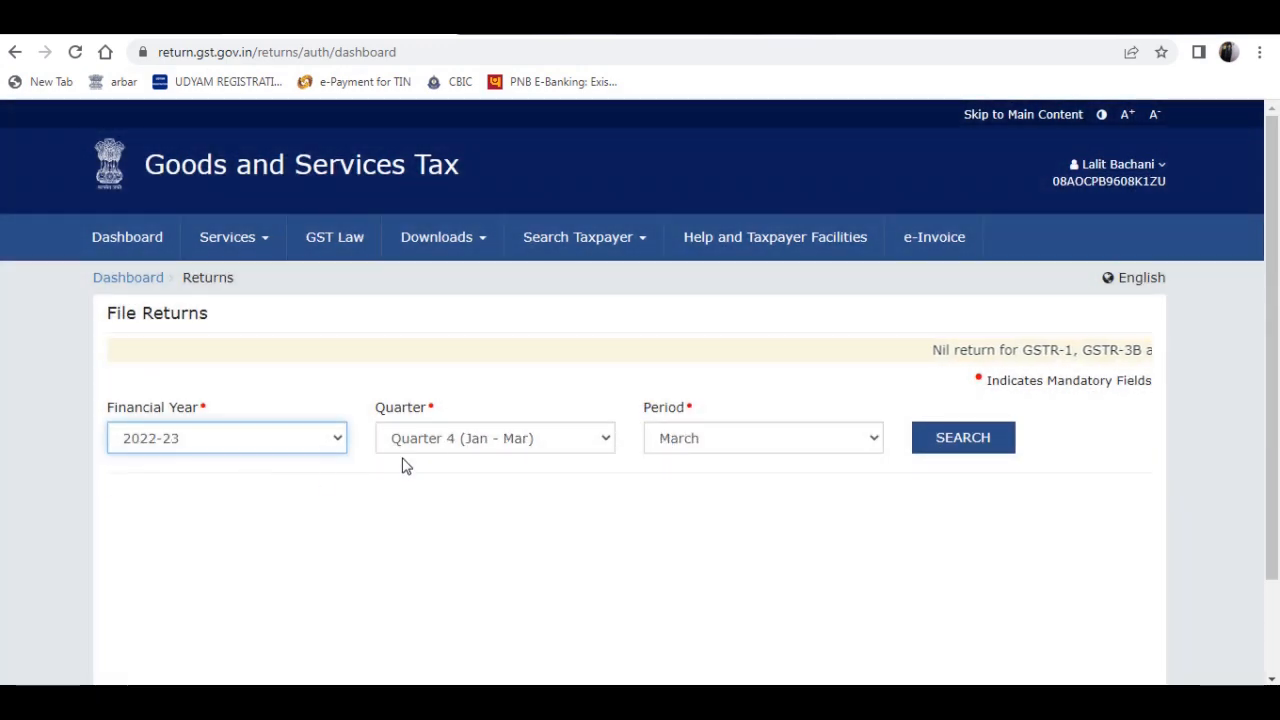
pyautogui.click(964, 442)
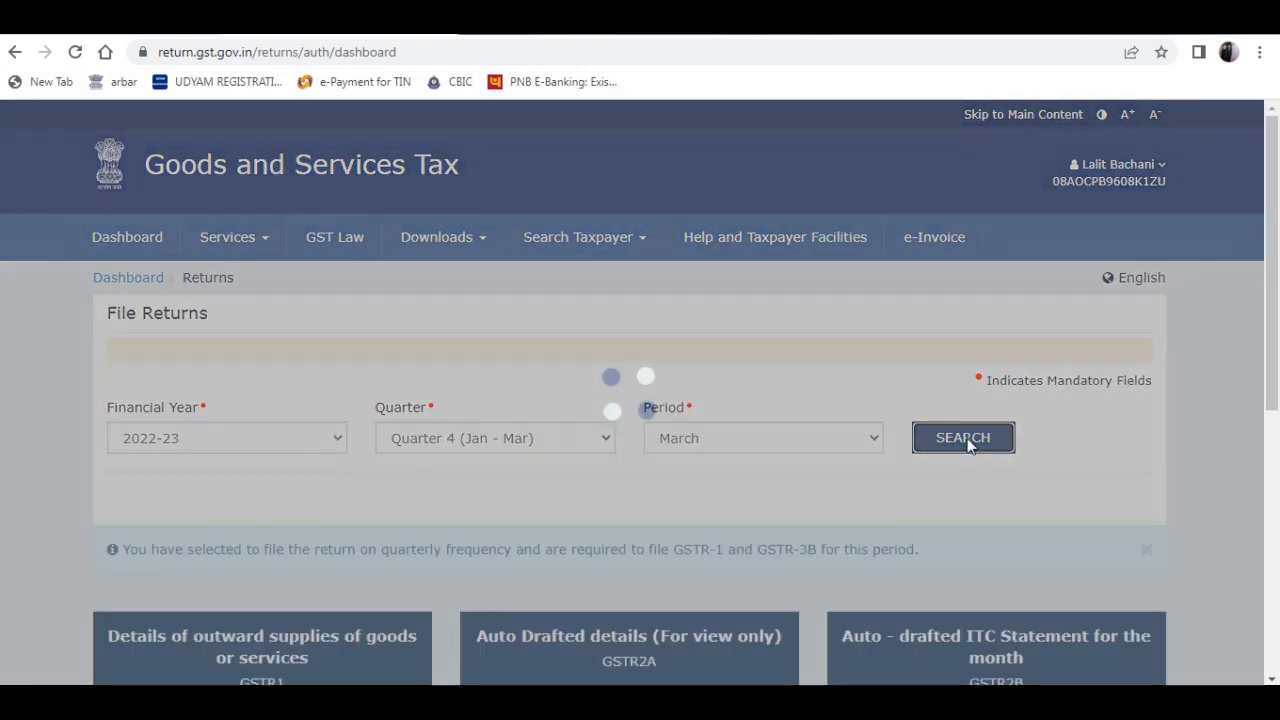
# - Open the quarterly GSTR-3B for online preparation and answer NO to filing a Nil return
pyautogui.scroll(-5, 971, 423)
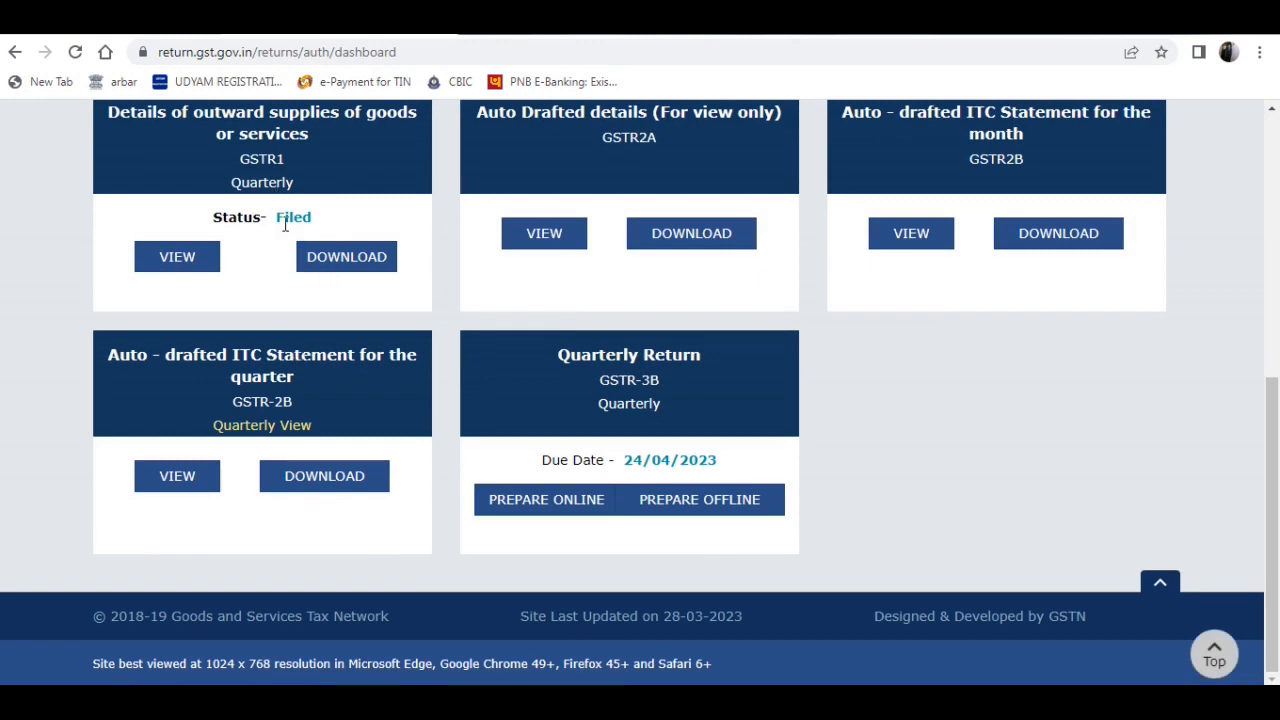
pyautogui.click(560, 510)
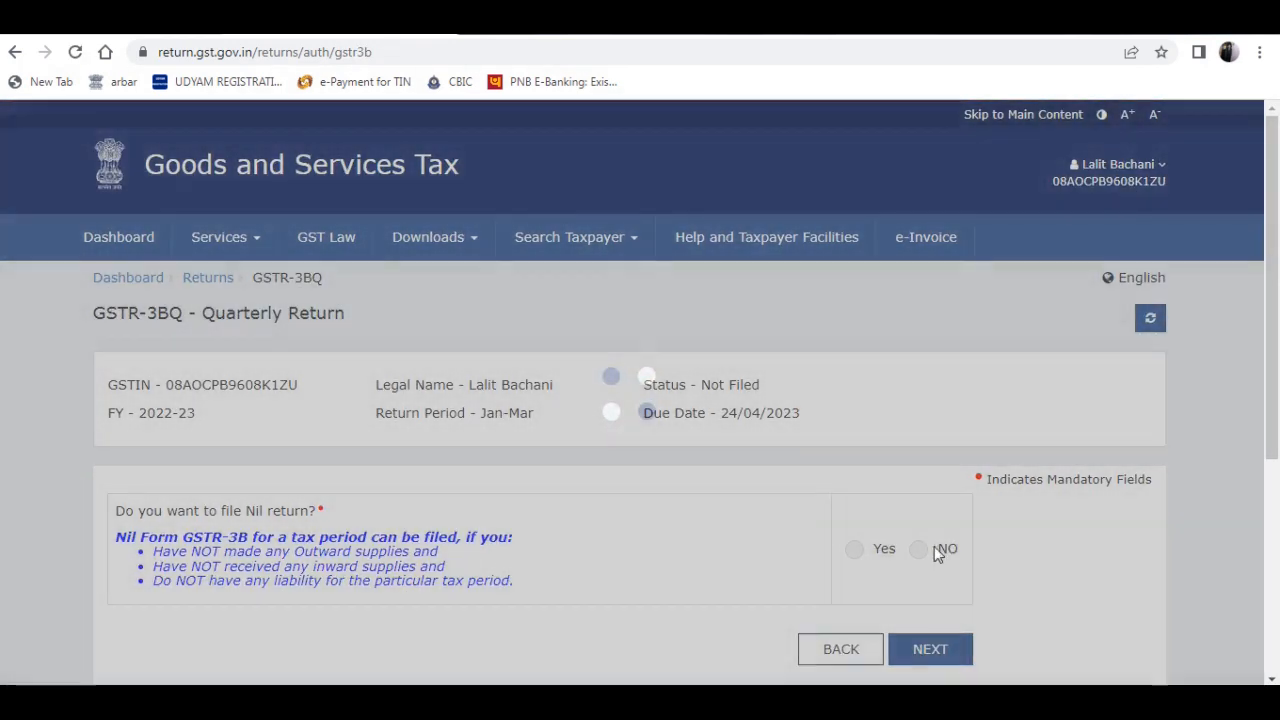
pyautogui.click(919, 549)
pyautogui.click(935, 649)
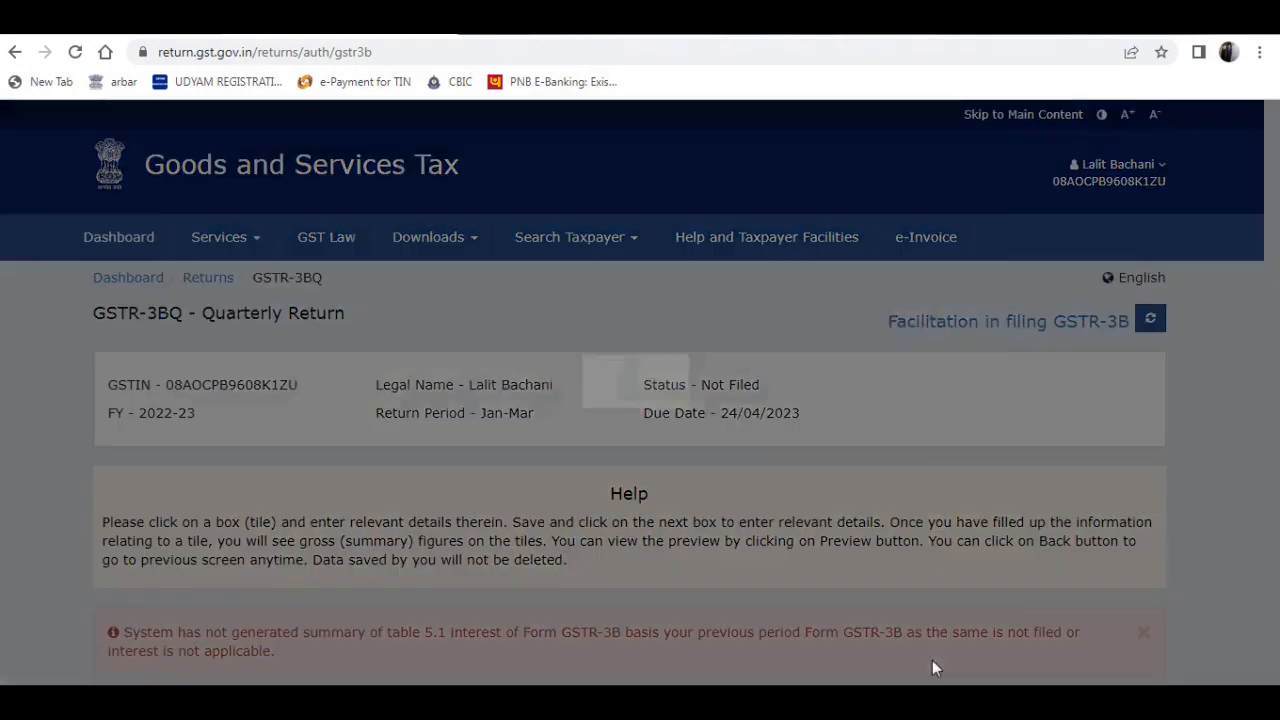
# - Dismiss the message on the GSTR-3B page, bring up the table summary, and switch to TallyPrime to open its GSTR-3B report
pyautogui.click(958, 560)
pyautogui.scroll(-5, 957, 543)
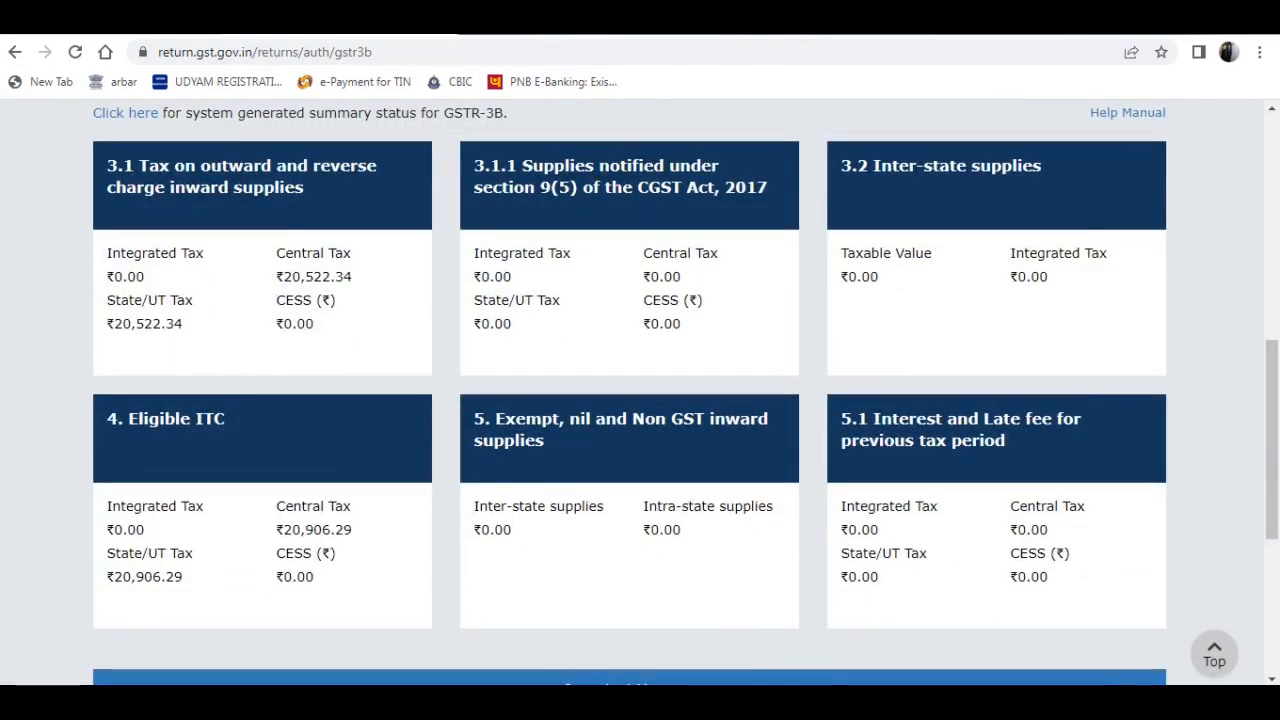
pyautogui.click(700, 702)
pyautogui.press('Escape')
pyautogui.press('Down')
pyautogui.press('Down')
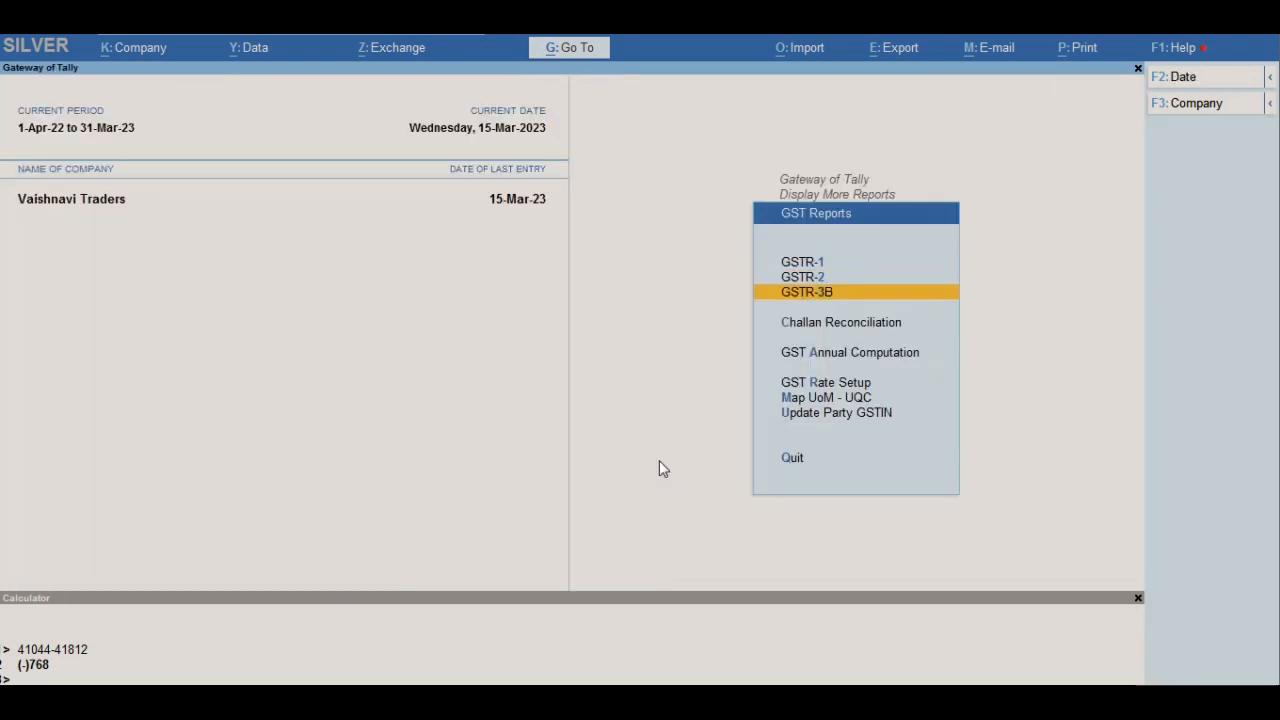
pyautogui.press('Return')
pyautogui.press('F5')
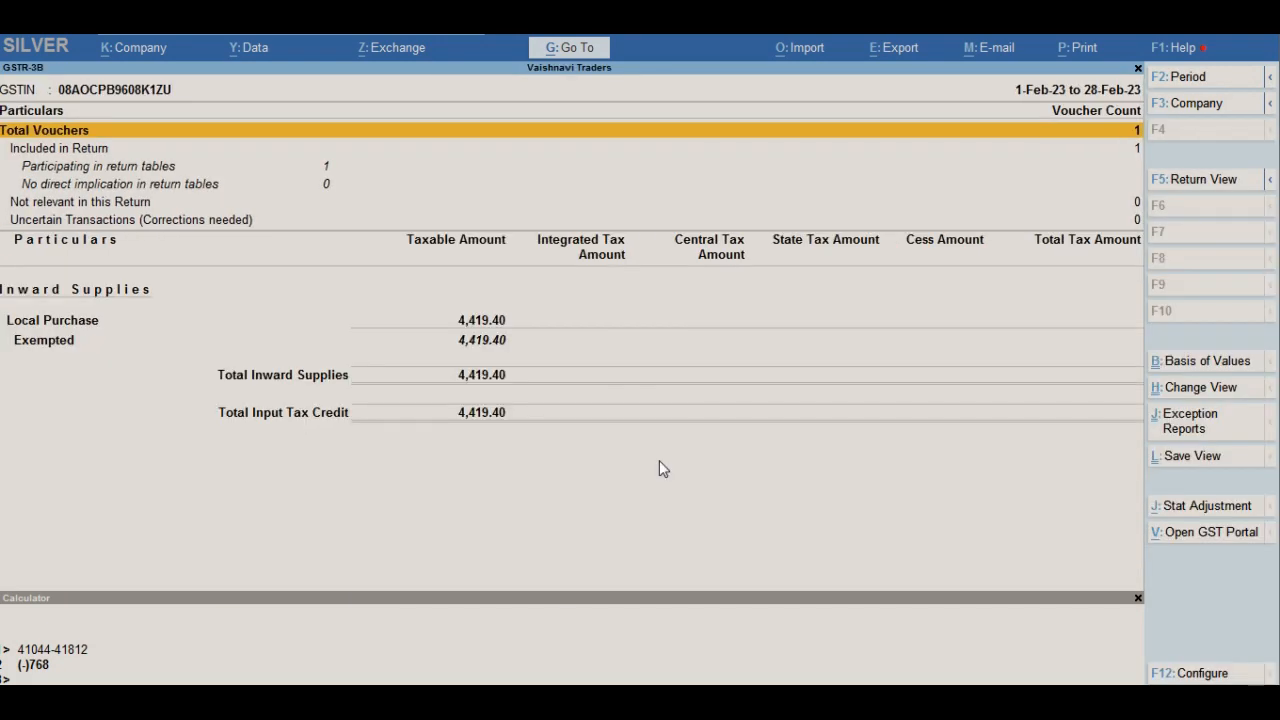
# - Set the GSTR-3B report period to 1-Jan-23 to 31-Mar-23 and dismiss the Quick Heal upgrade message
pyautogui.press('F2')
pyautogui.write('1.1')
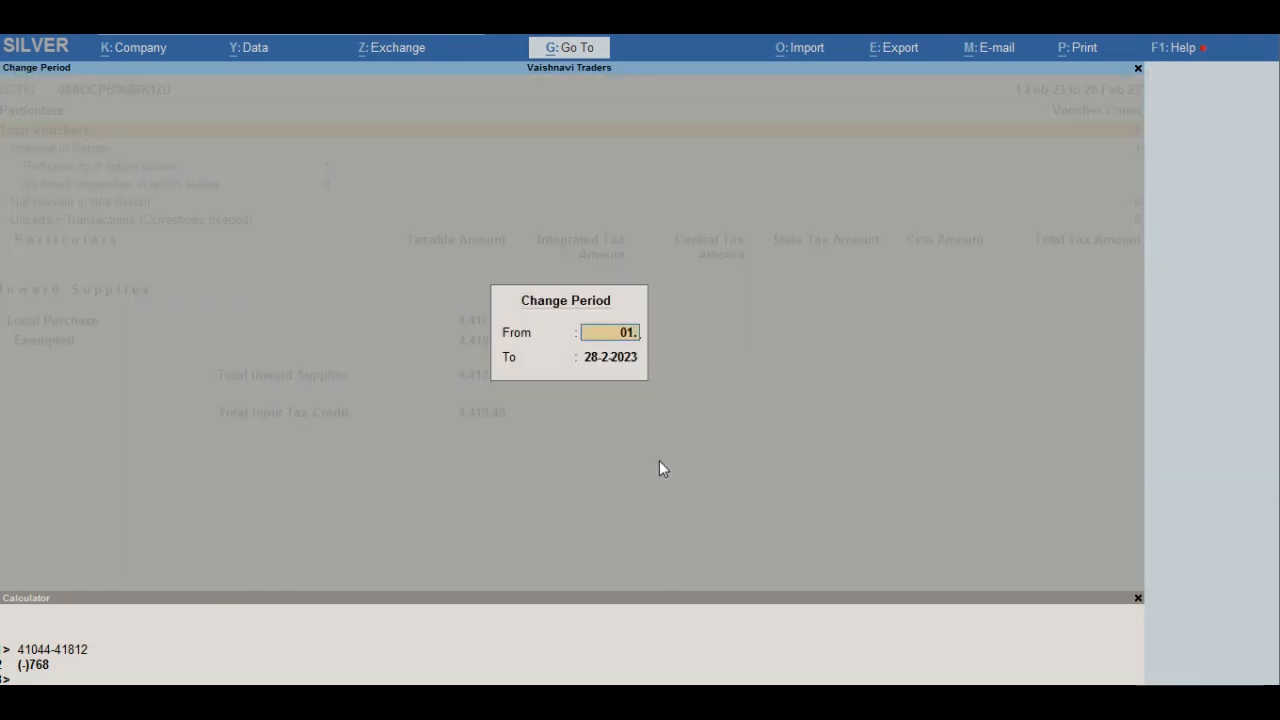
pyautogui.press('Return')
pyautogui.write('31.03')
pyautogui.press('Return')
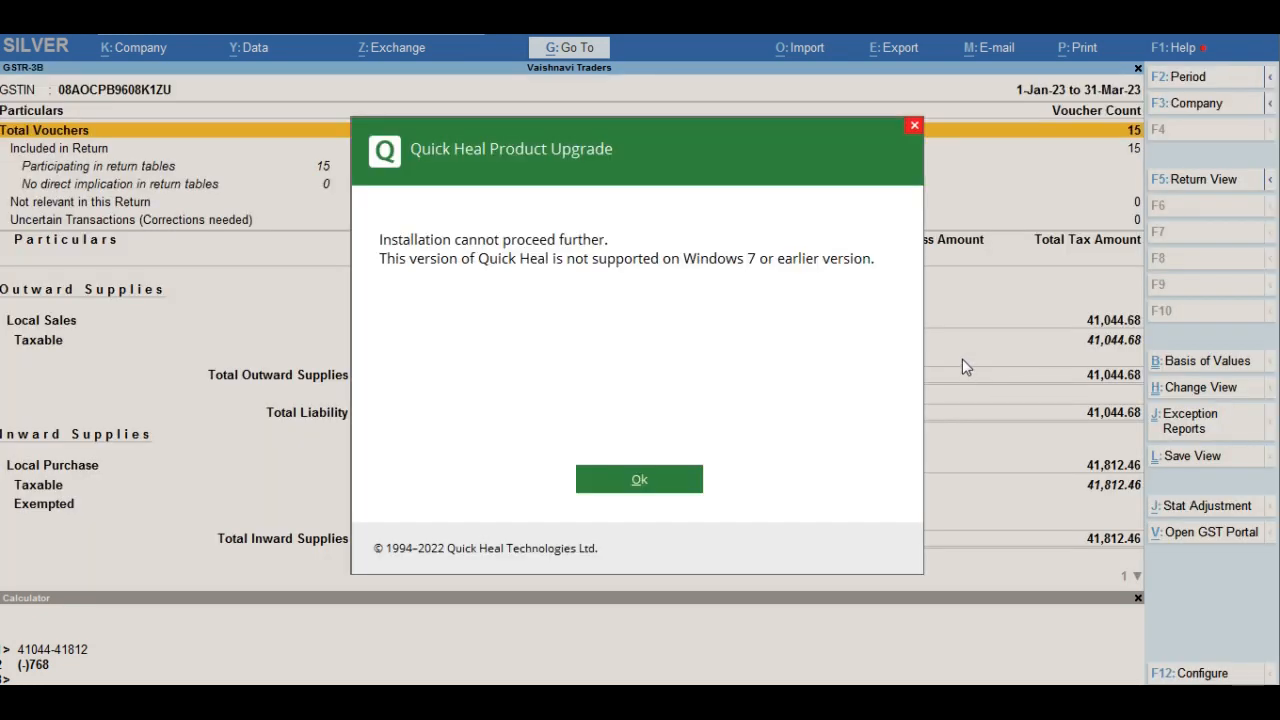
pyautogui.click(630, 485)
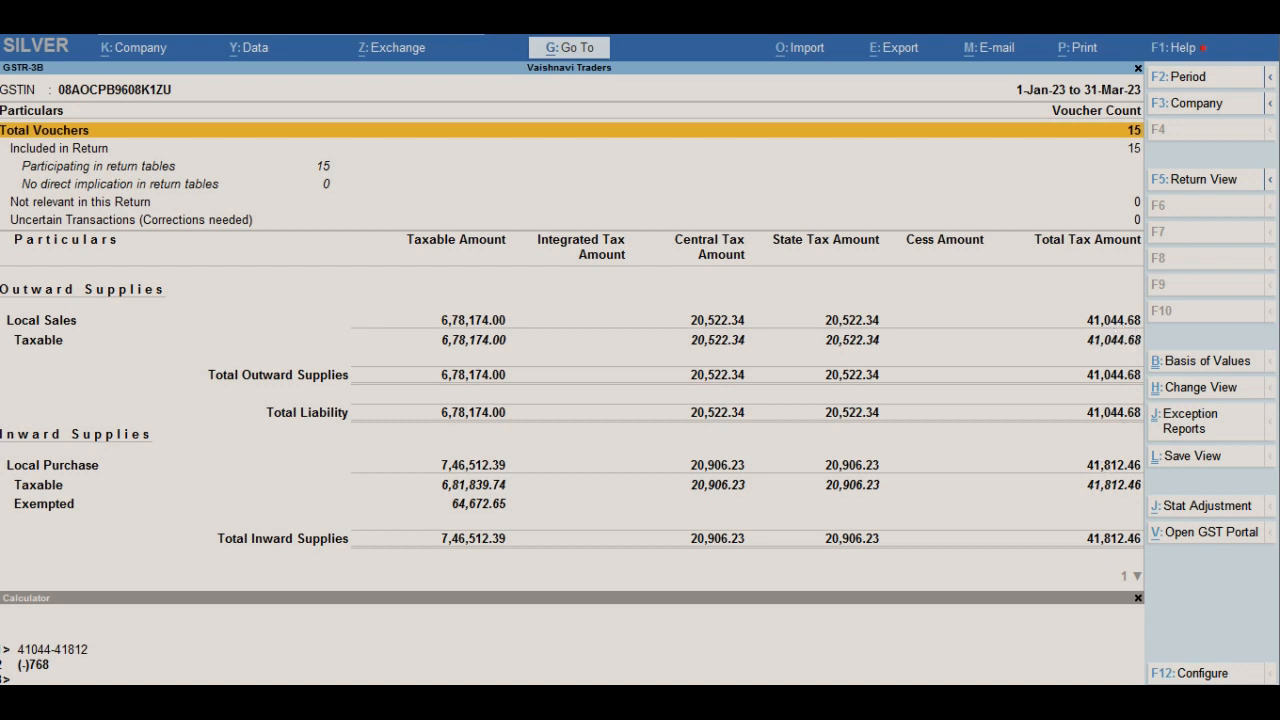
# - Return to the GST portal, open table 3.1 Tax on outward and reverse charge inward supplies, and accept the IGST refund guidelines
pyautogui.hotkey('alt', 'Tab')
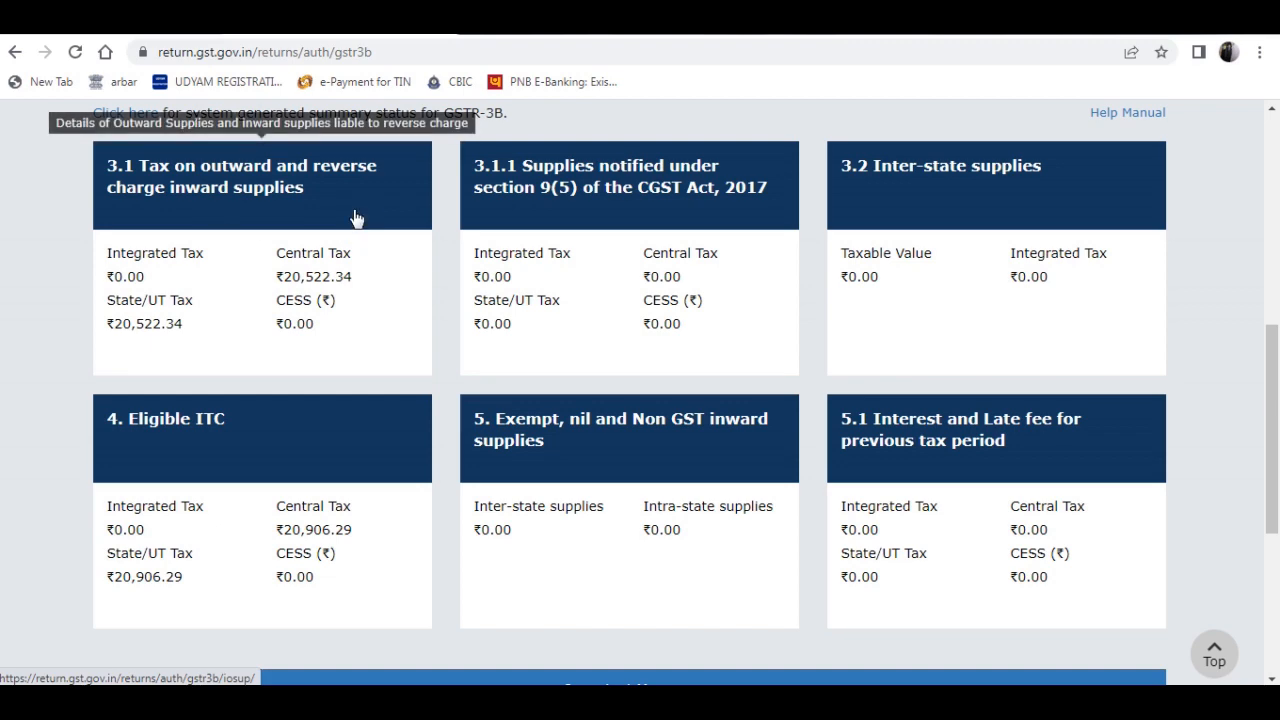
pyautogui.click(352, 210)
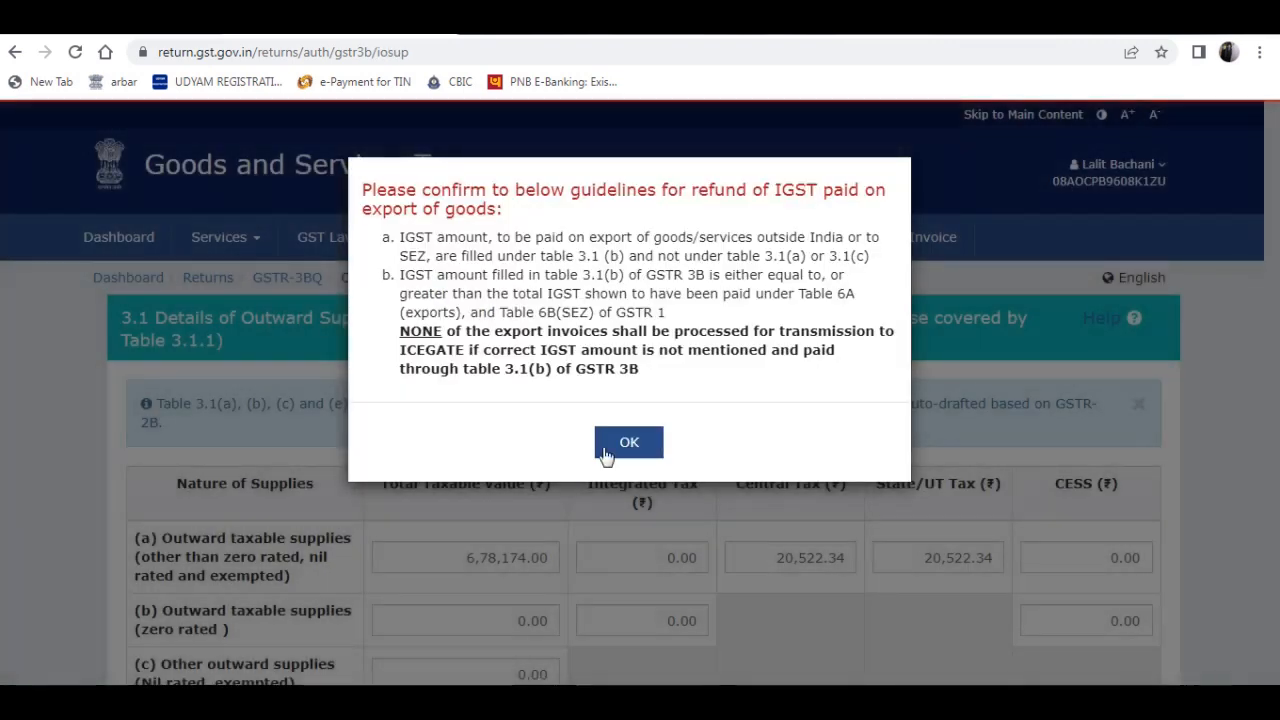
pyautogui.click(618, 445)
pyautogui.scroll(-3, 640, 360)
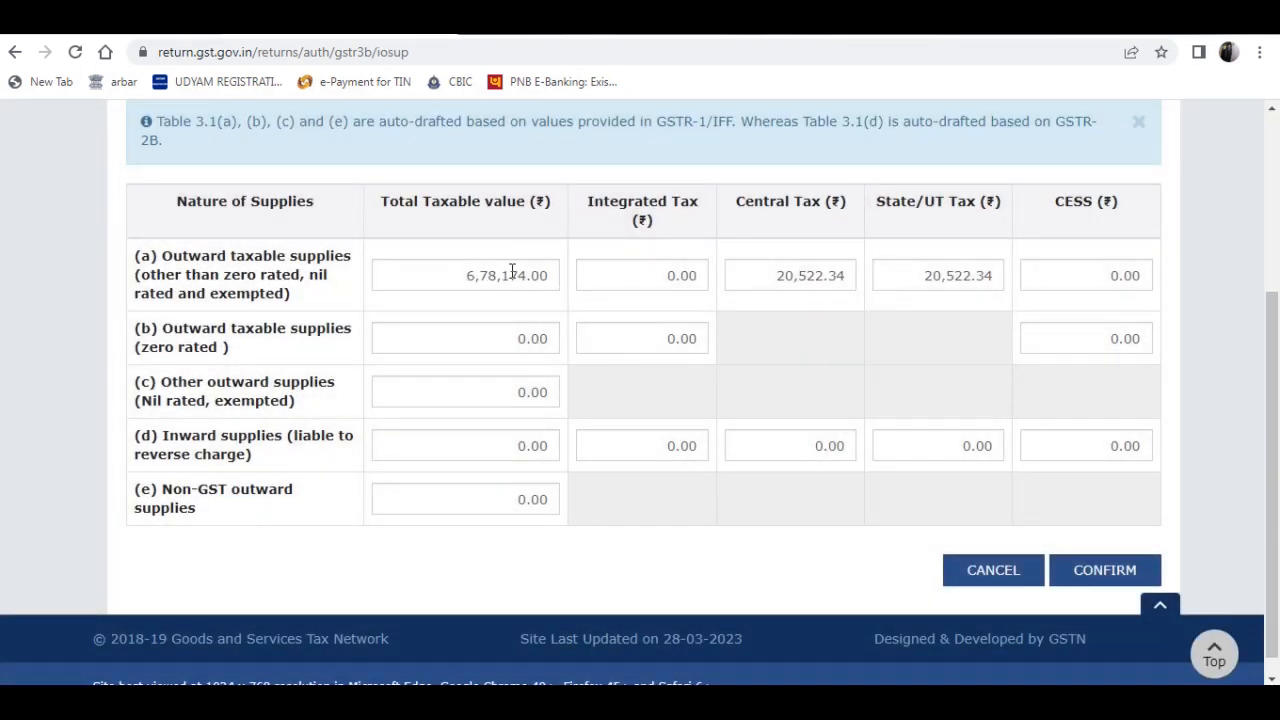
# - Compare table 3.1's outward taxable value, Central Tax and State/UT Tax with TallyPrime's GSTR-3B report, and confirm the table
pyautogui.moveTo(537, 290)
pyautogui.click(602, 703)
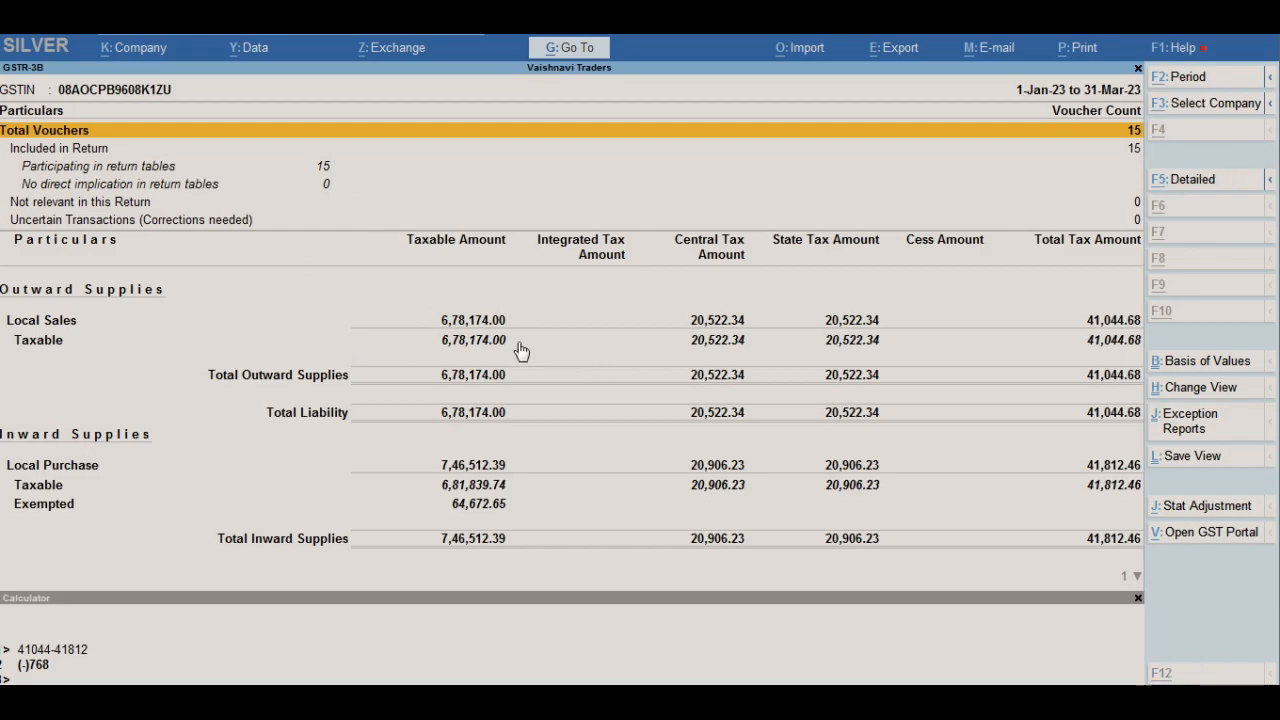
pyautogui.hotkey('alt', 'Tab')
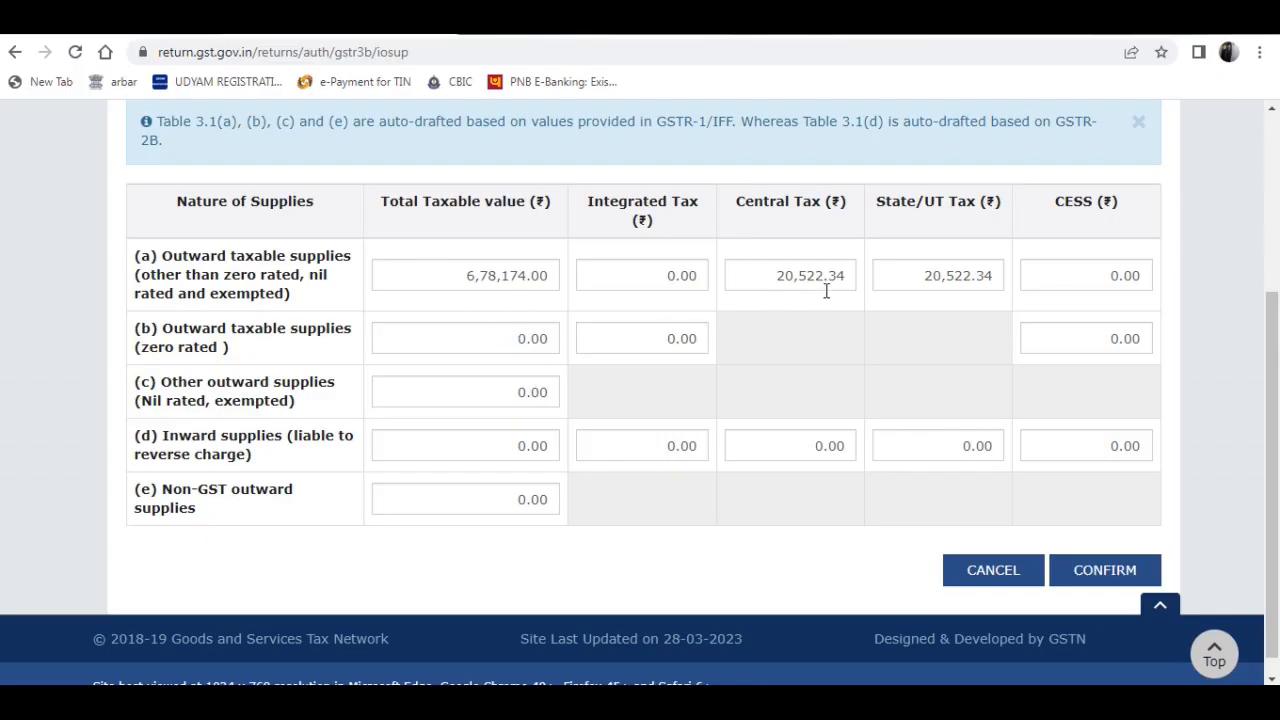
pyautogui.hotkey('alt', 'Tab')
pyautogui.hotkey('alt', 'Tab')
pyautogui.moveTo(836, 275)
pyautogui.moveTo(497, 450)
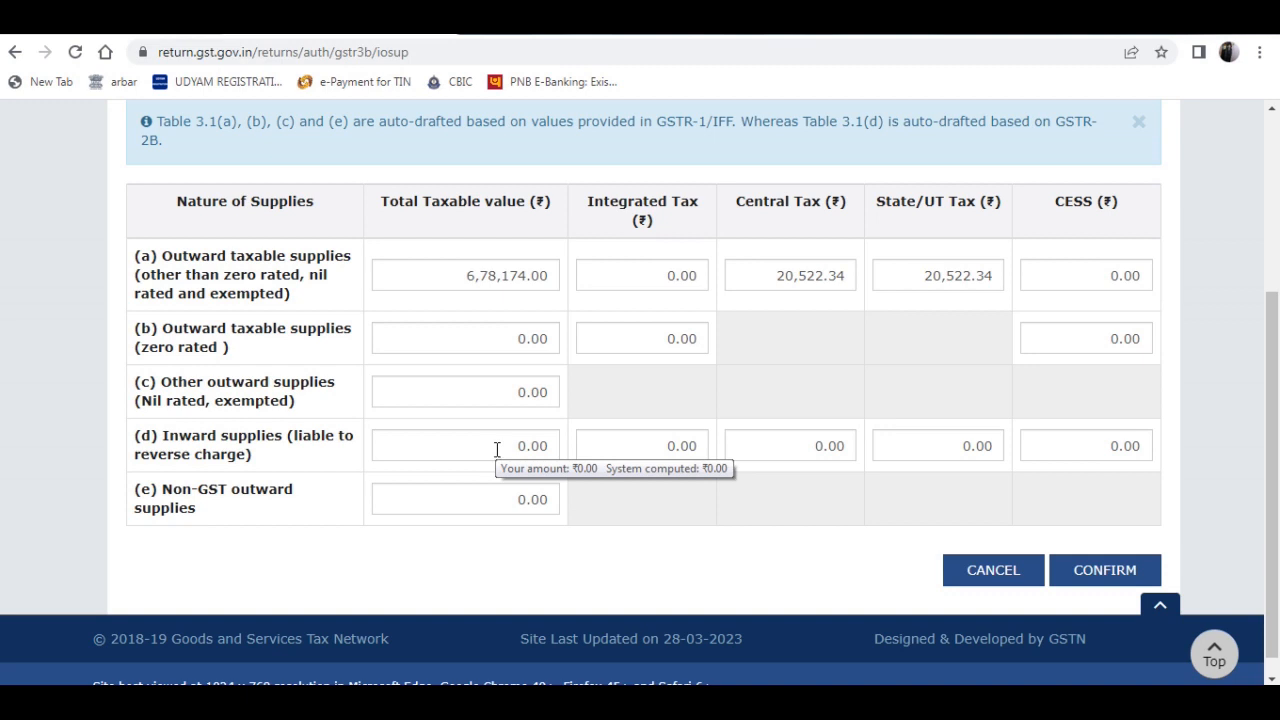
pyautogui.click(1103, 572)
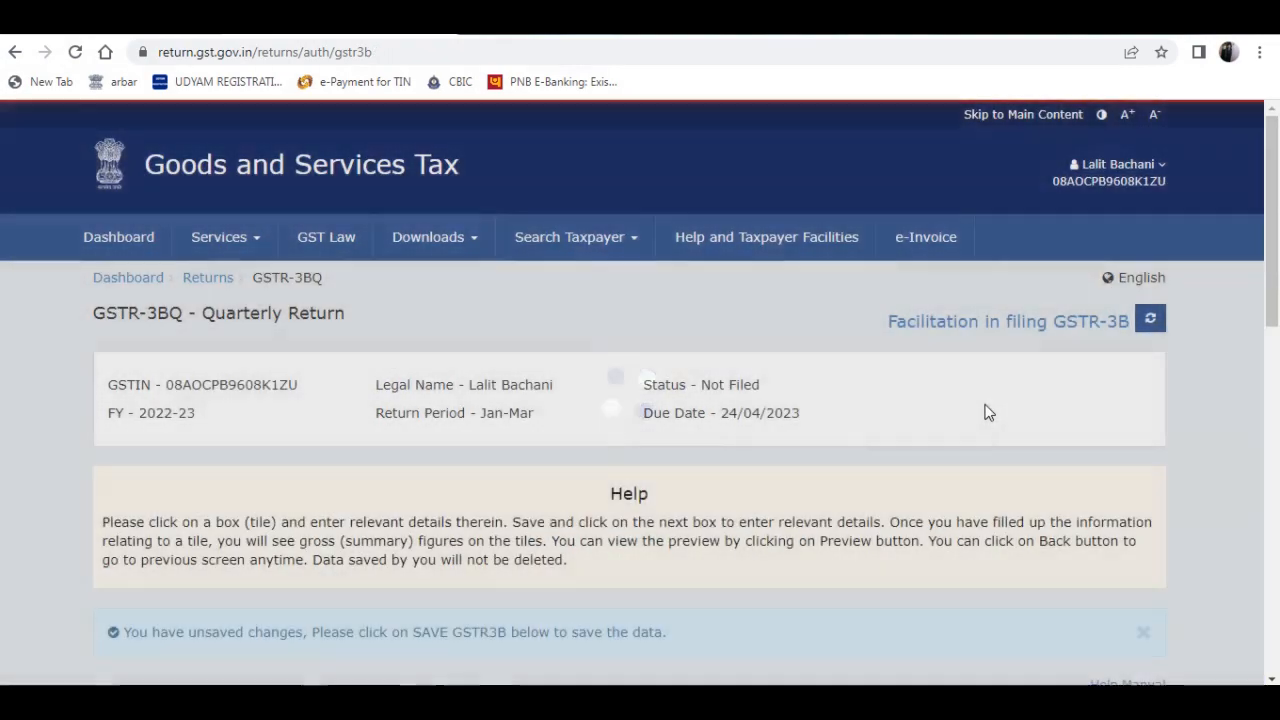
# - Review the remaining table summaries of the quarterly GSTR-3B and open table 4, Eligible ITC
pyautogui.scroll(-5, 986, 409)
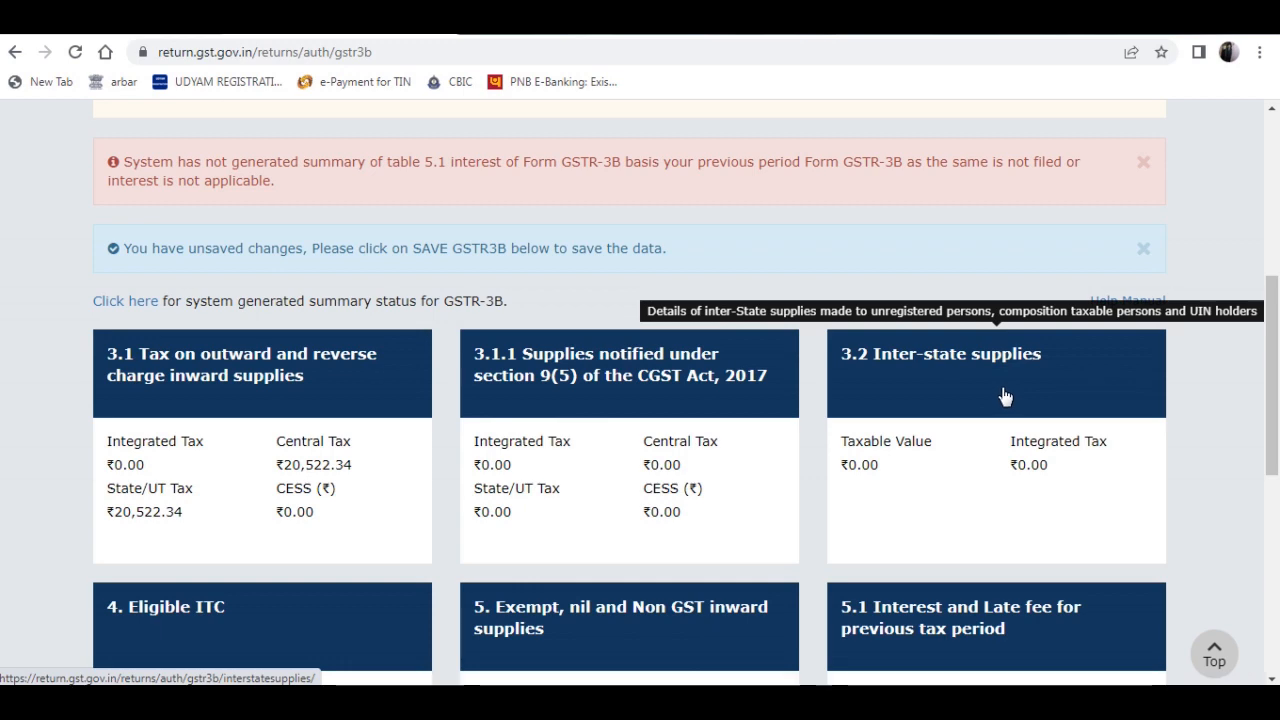
pyautogui.scroll(-2, 1005, 397)
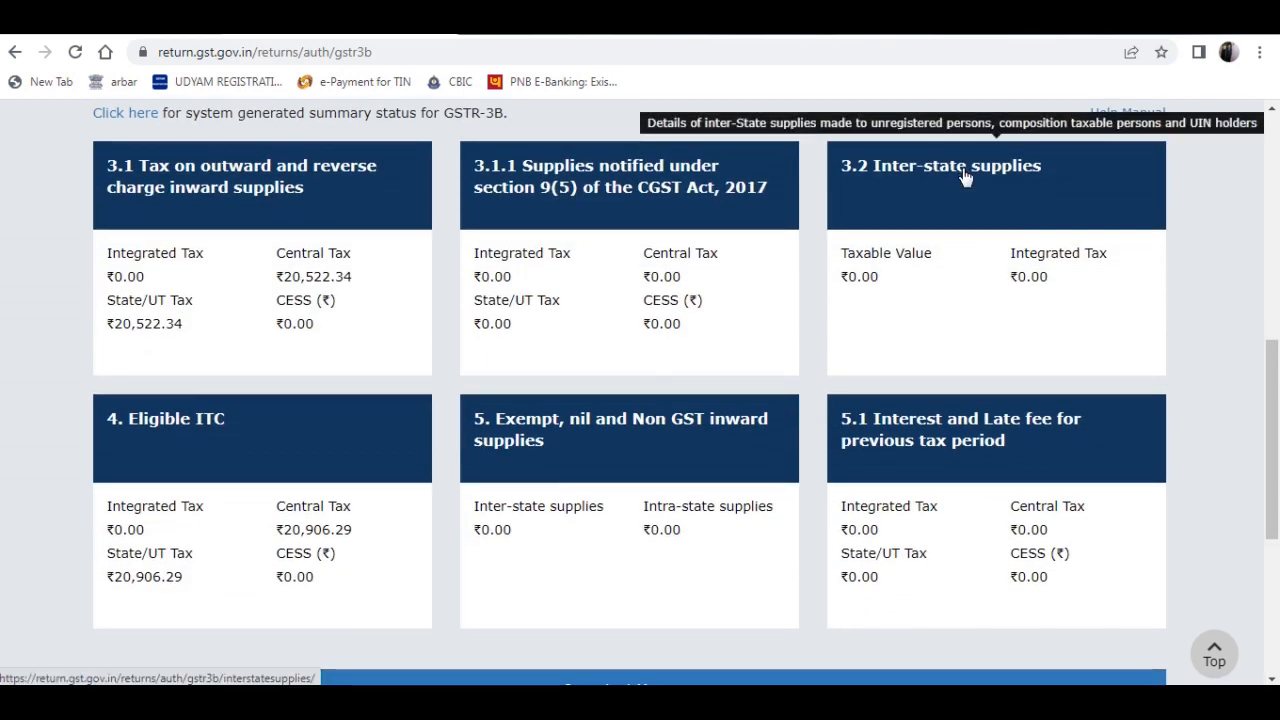
pyautogui.scroll(-1, 322, 383)
pyautogui.click(337, 360)
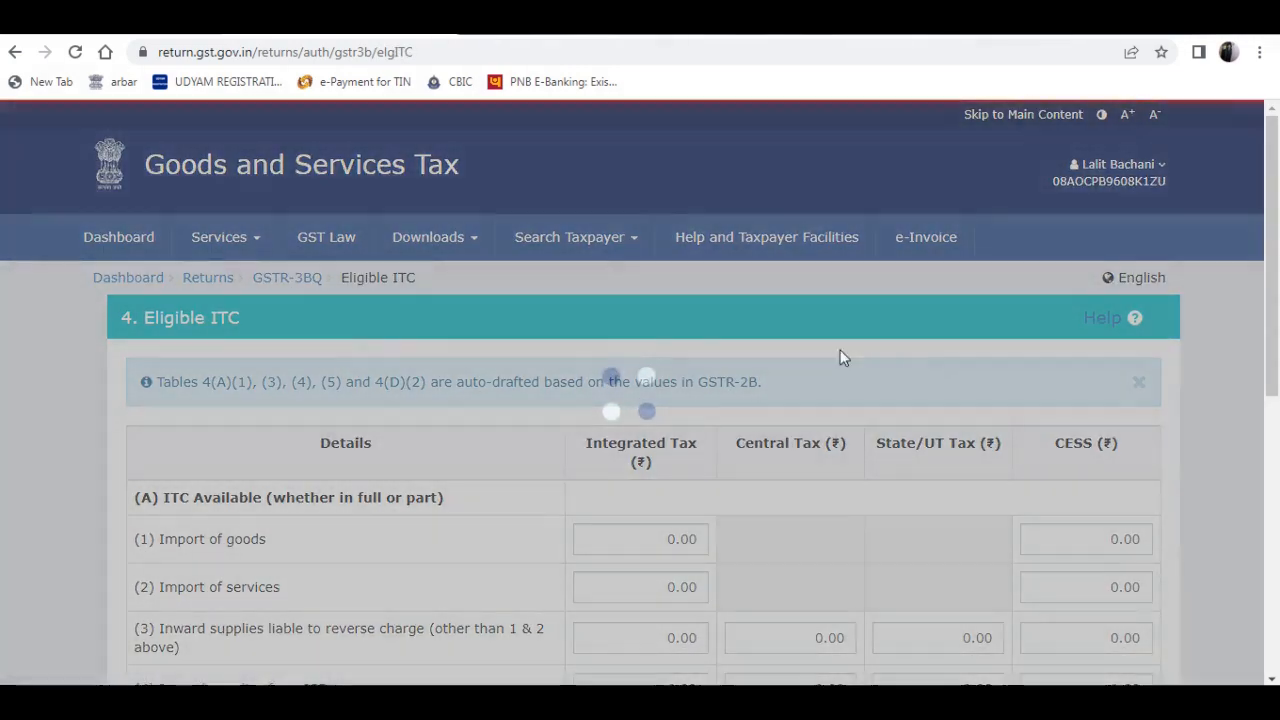
pyautogui.scroll(-3, 886, 361)
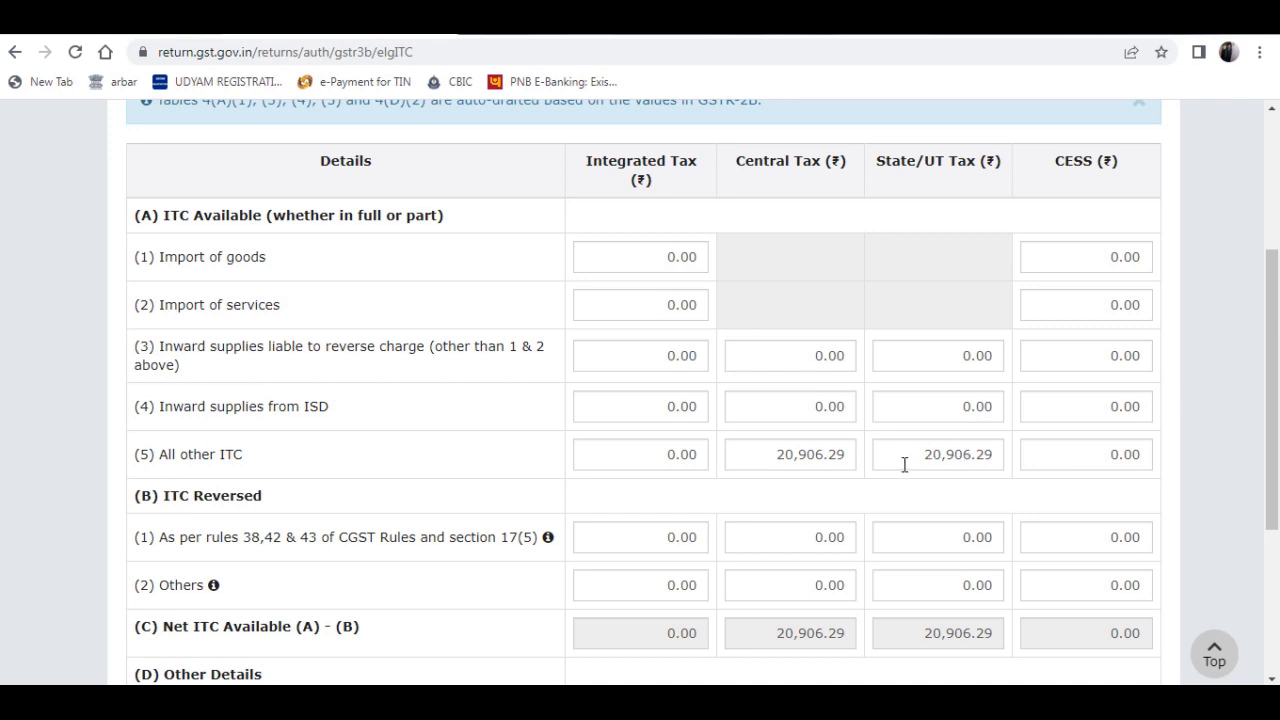
# - Compare the All other ITC Central Tax and State/UT Tax with the inward supplies taxes in TallyPrime
pyautogui.moveTo(904, 465)
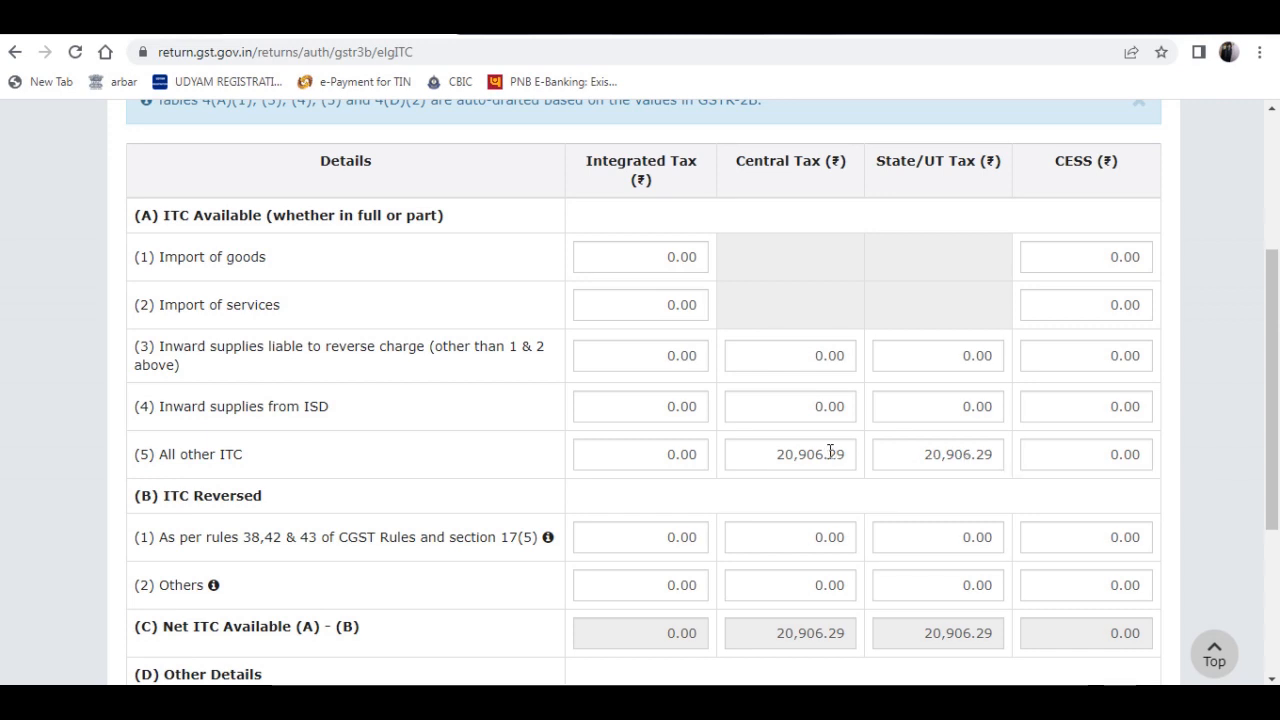
pyautogui.moveTo(830, 452)
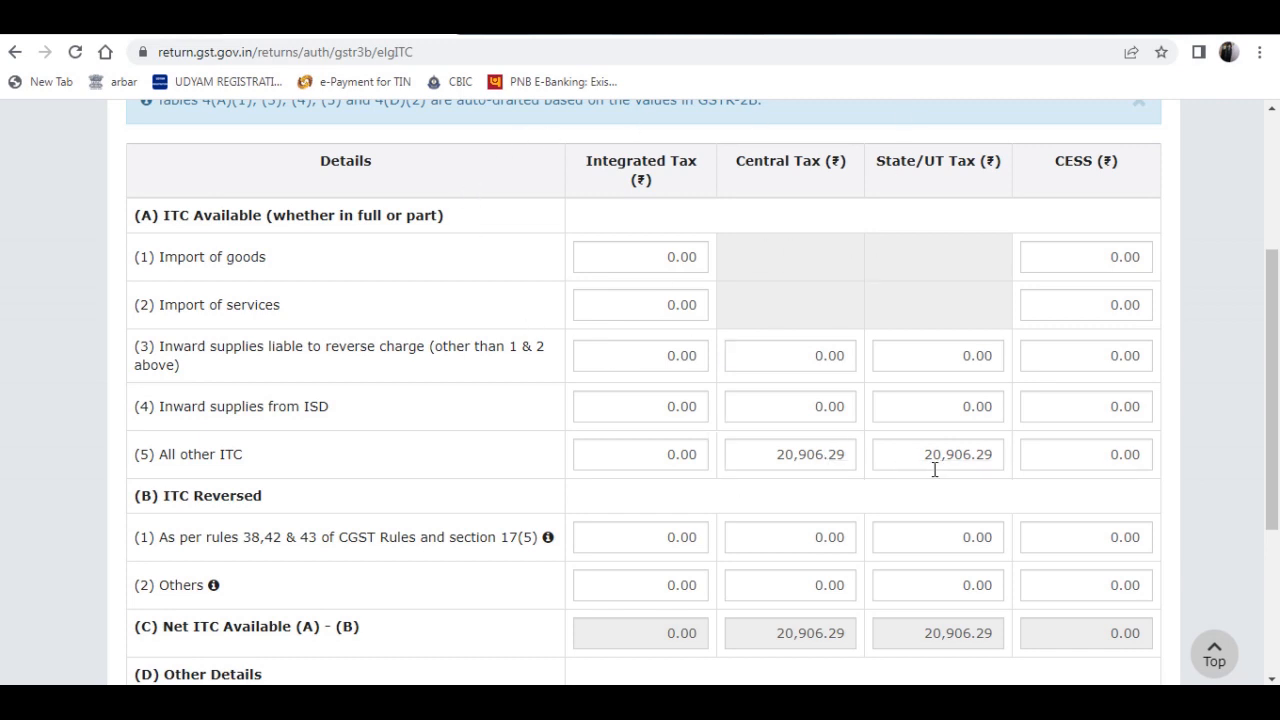
pyautogui.moveTo(772, 454)
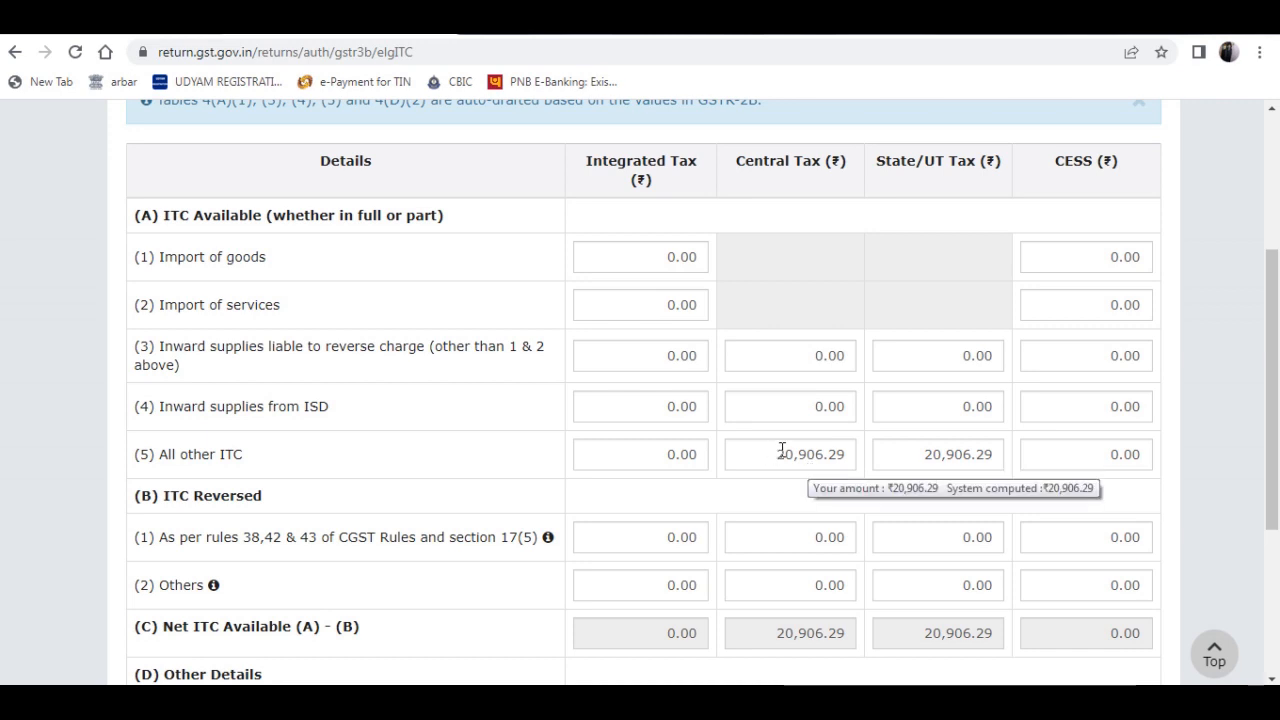
pyautogui.hotkey('alt', 'Tab')
pyautogui.hotkey('alt', 'Tab')
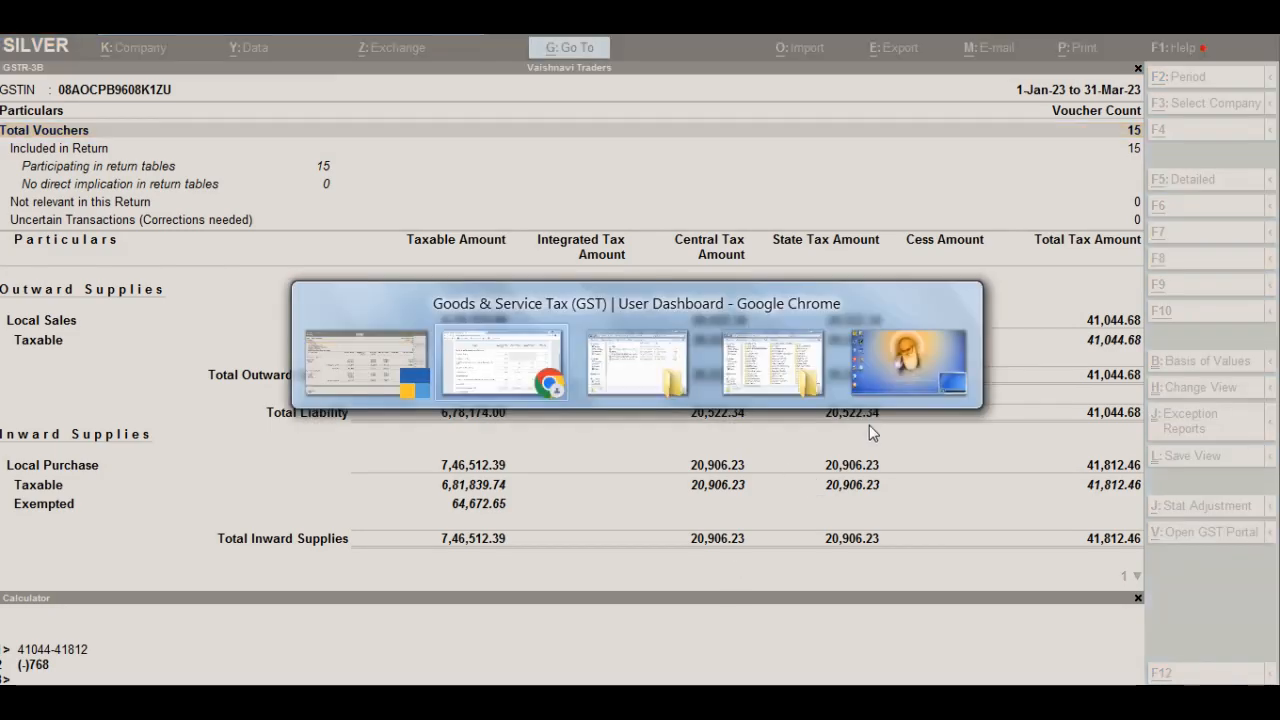
pyautogui.hotkey('alt', 'Tab')
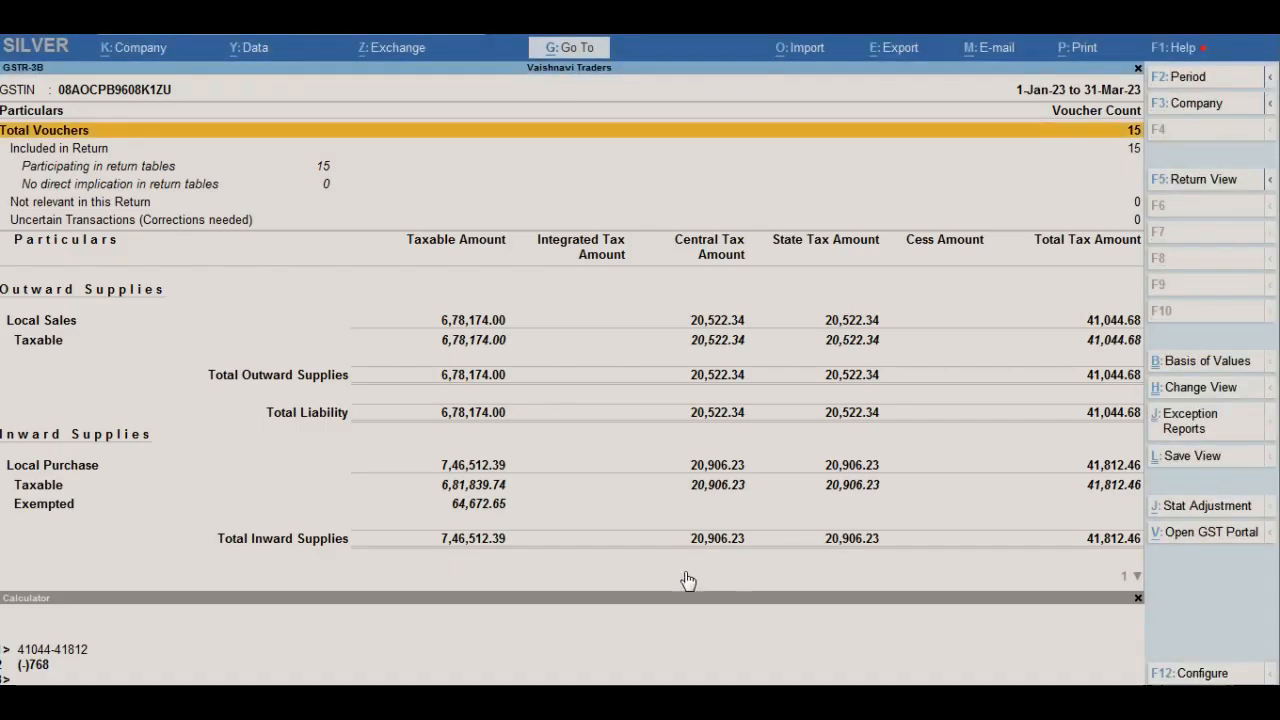
pyautogui.hotkey('alt', 'Tab')
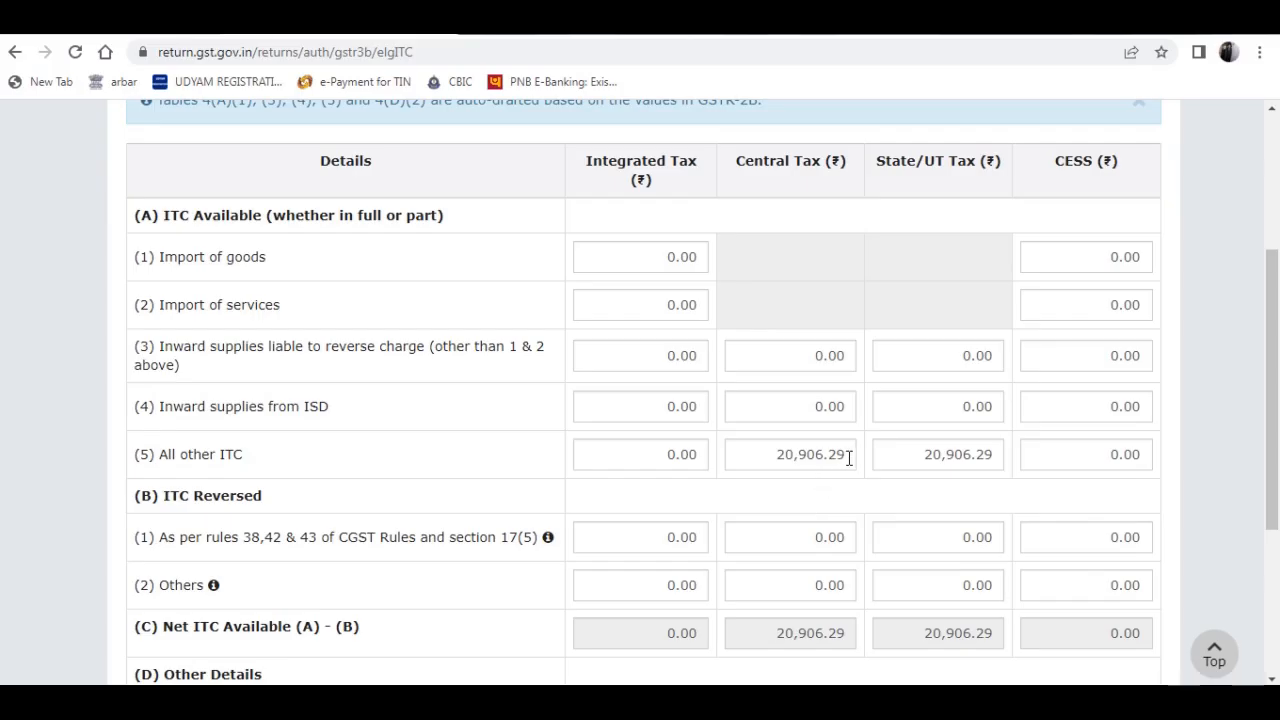
# - Set All other ITC to 20,906.00 for both Central Tax and State/UT Tax, recheck against TallyPrime, and confirm the Eligible ITC table
pyautogui.click(846, 455)
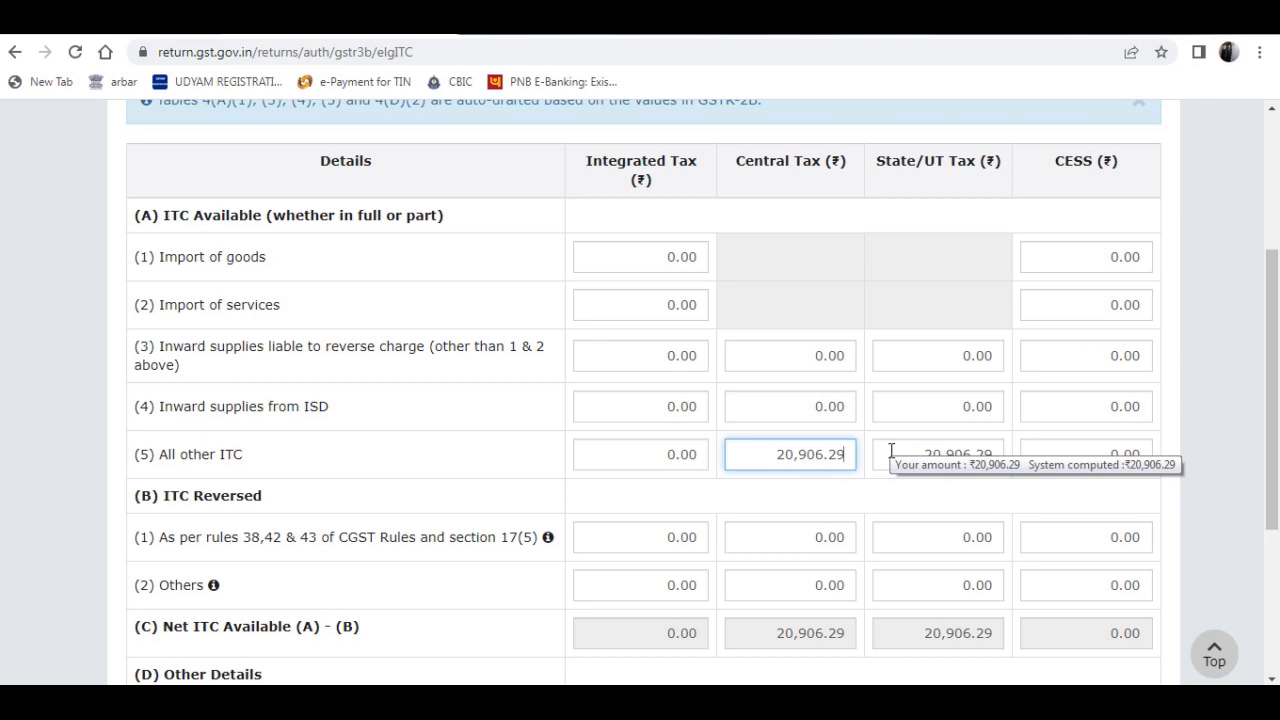
pyautogui.scroll(-1, 906, 422)
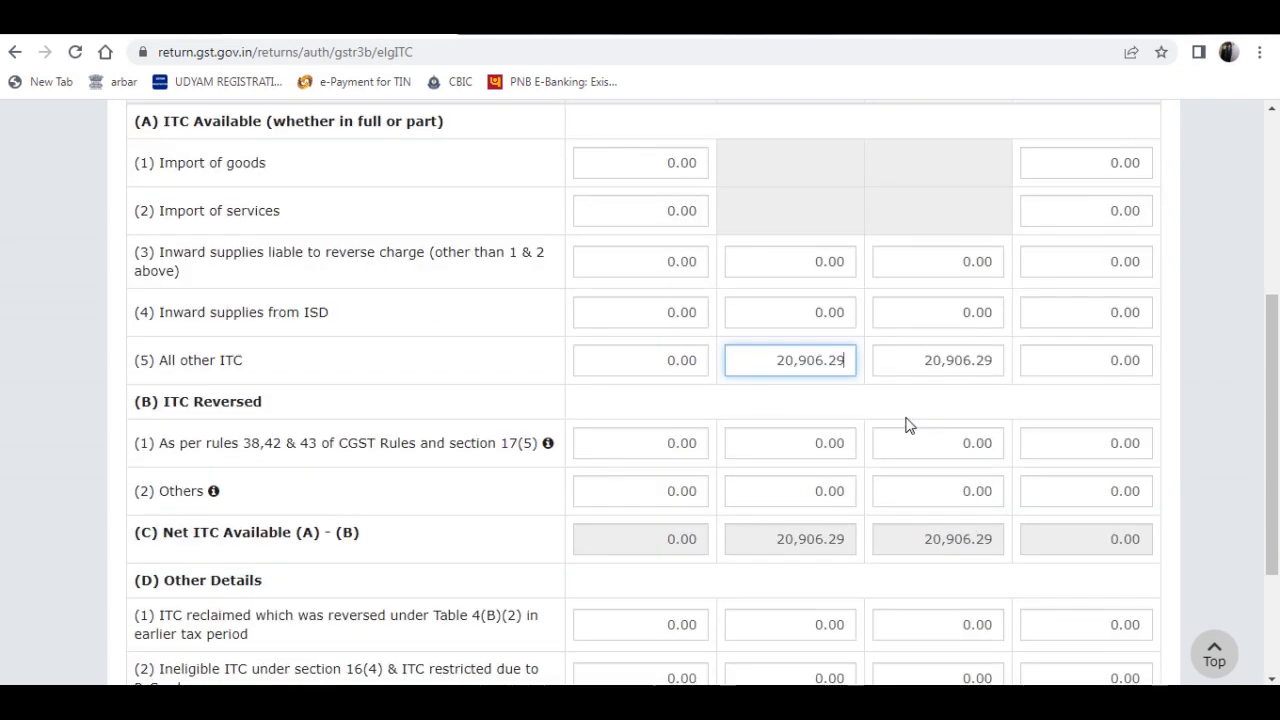
pyautogui.press('BackSpace')
pyautogui.press('BackSpace')
pyautogui.click(880, 347)
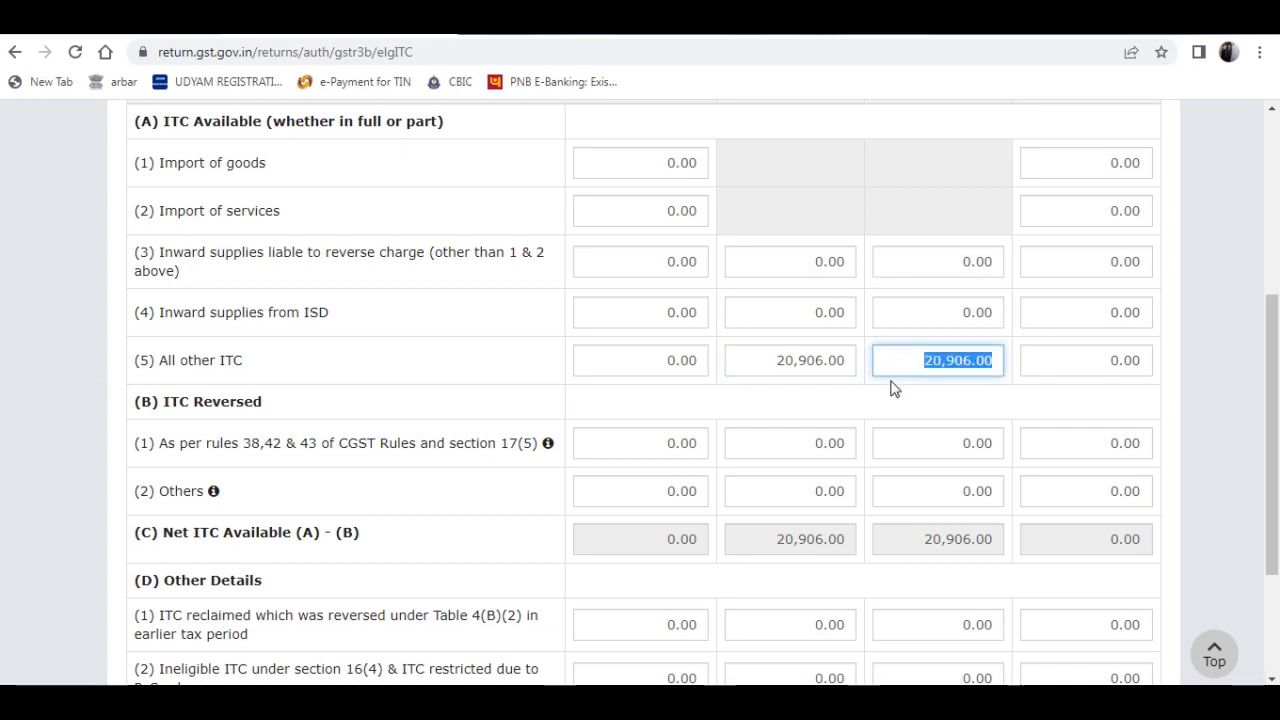
pyautogui.hotkey('alt', 'Tab')
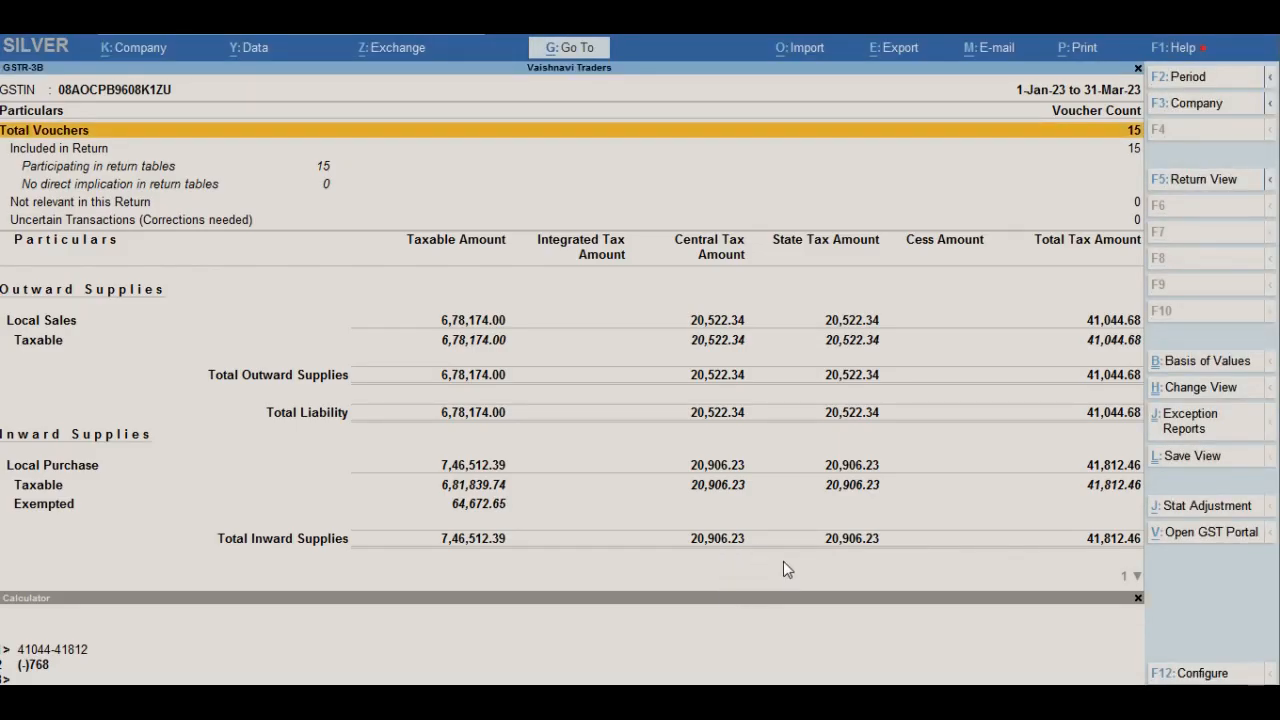
pyautogui.hotkey('alt', 'Tab')
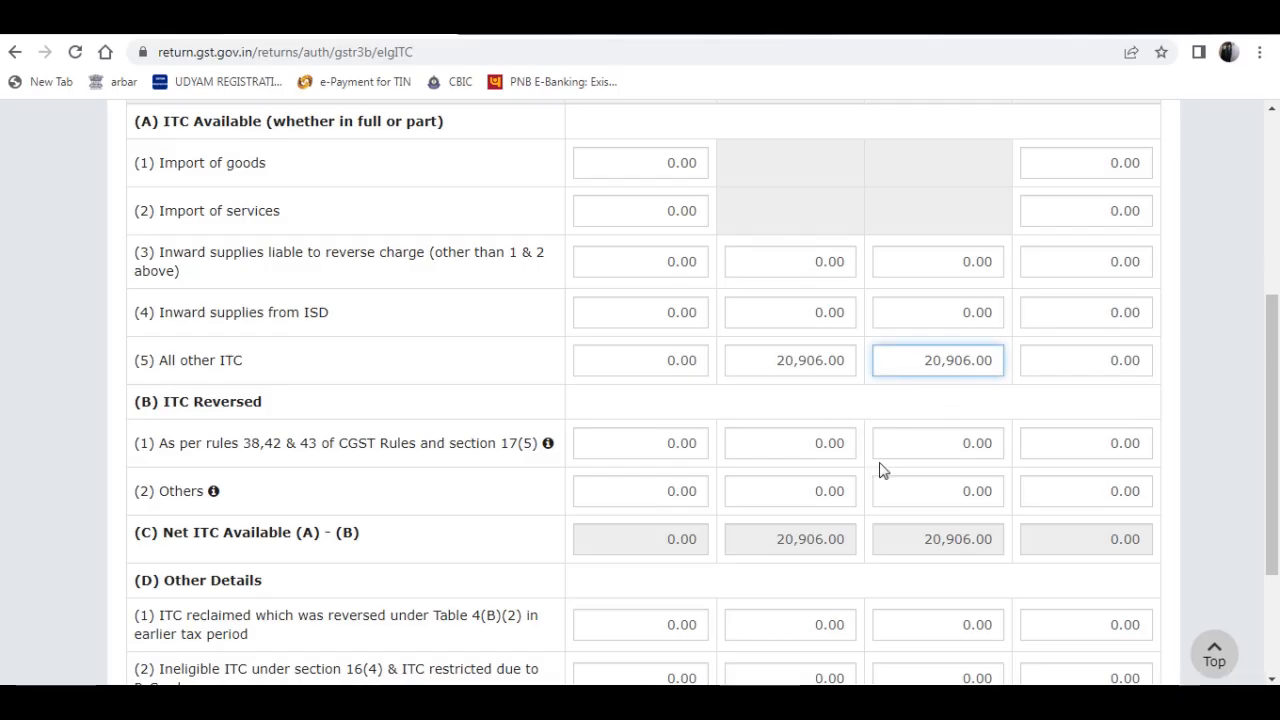
pyautogui.scroll(-1, 1052, 428)
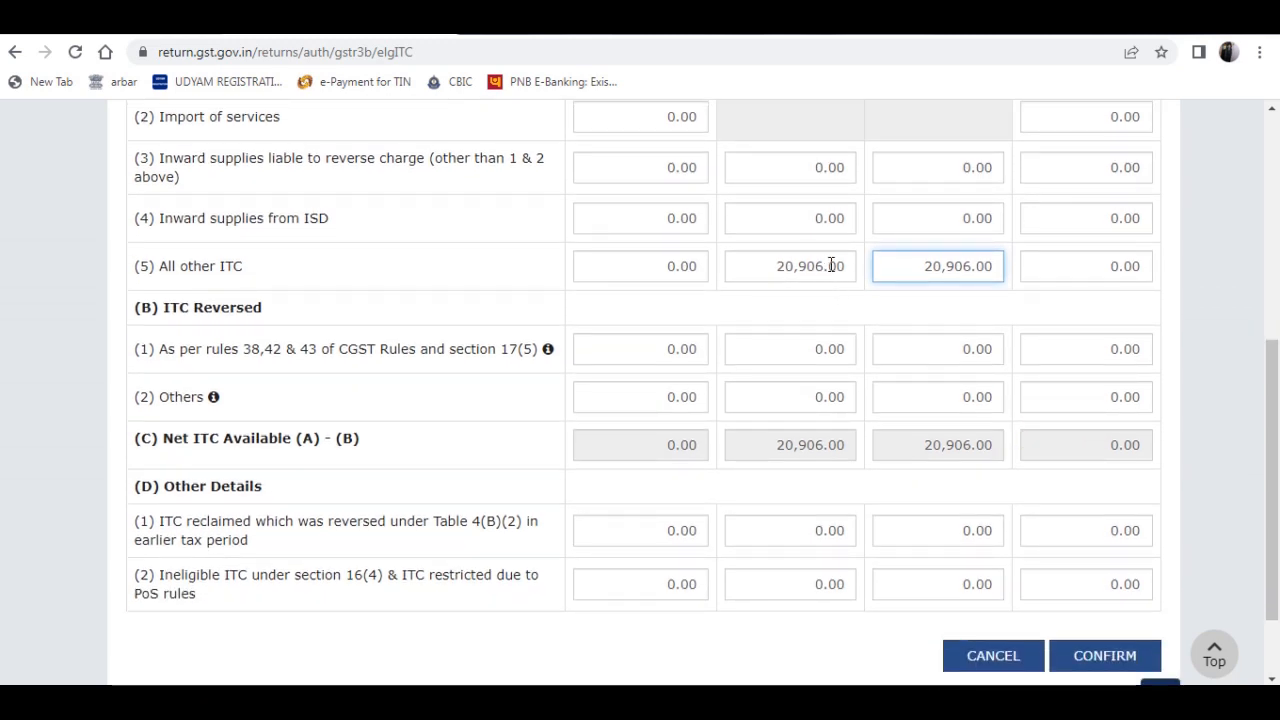
pyautogui.moveTo(830, 265)
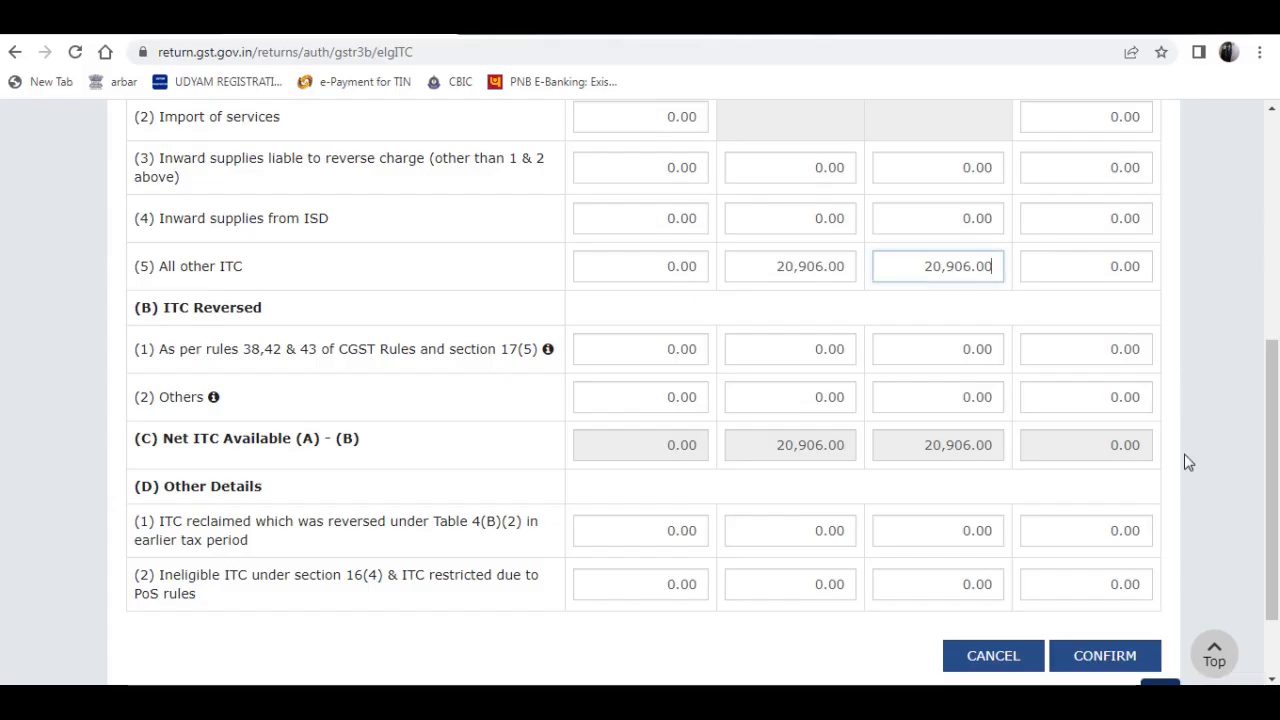
pyautogui.click(1104, 655)
# - Switch to TallyPrime and look up the Exempted local purchase amount under Inward Supplies in the GSTR-3B report
pyautogui.scroll(-10, 983, 272)
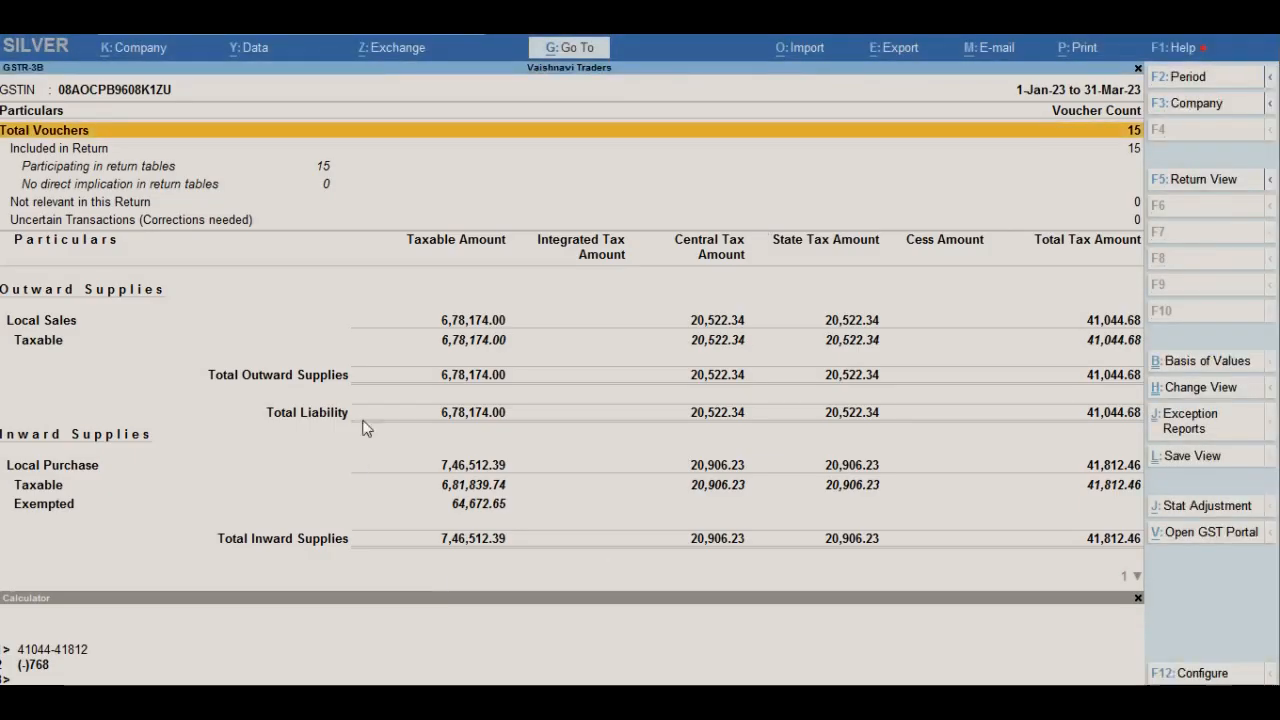
pyautogui.press('Down')
pyautogui.press('Down')
pyautogui.press('Down')
pyautogui.press('Down')
pyautogui.press('Down')
pyautogui.press('Down')
pyautogui.press('Down')
pyautogui.press('Down')
pyautogui.press('Down')
pyautogui.press('Down')
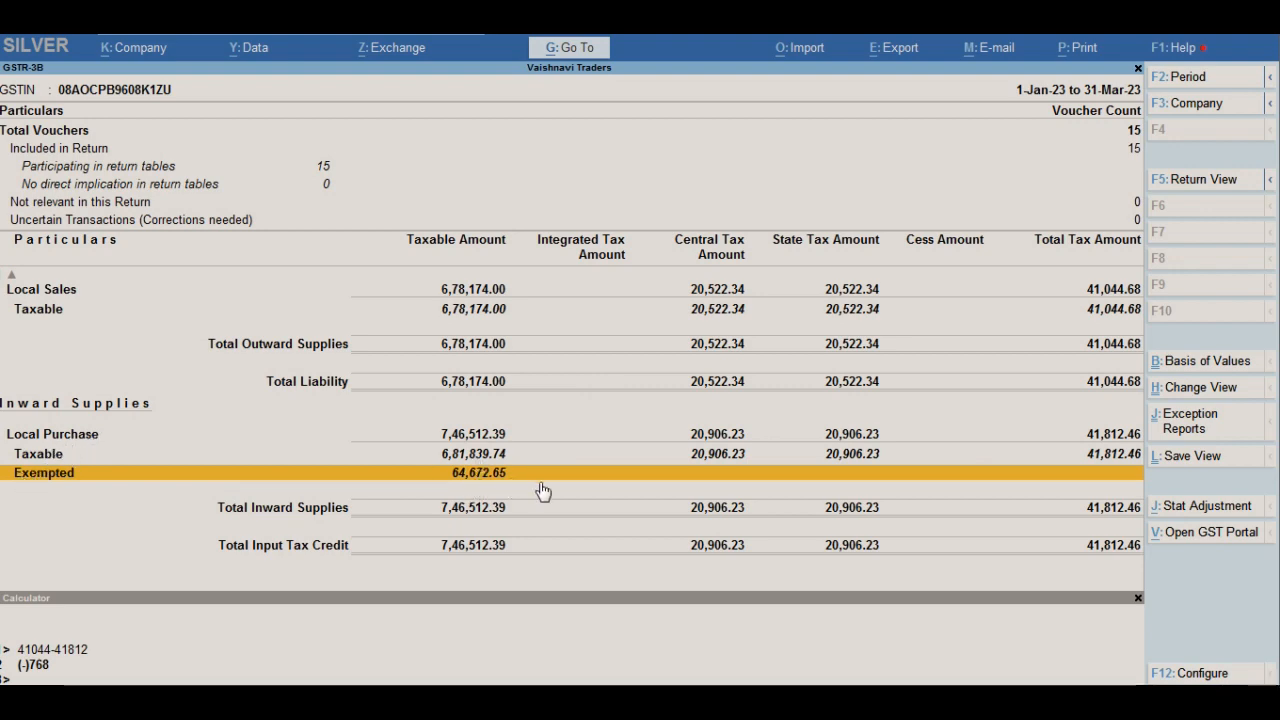
# - In table 5 of the portal's GSTR-3B, set the Intra-State exempt, nil-rated and composition supplies to 64,672.65
pyautogui.hotkey('alt', 'Tab')
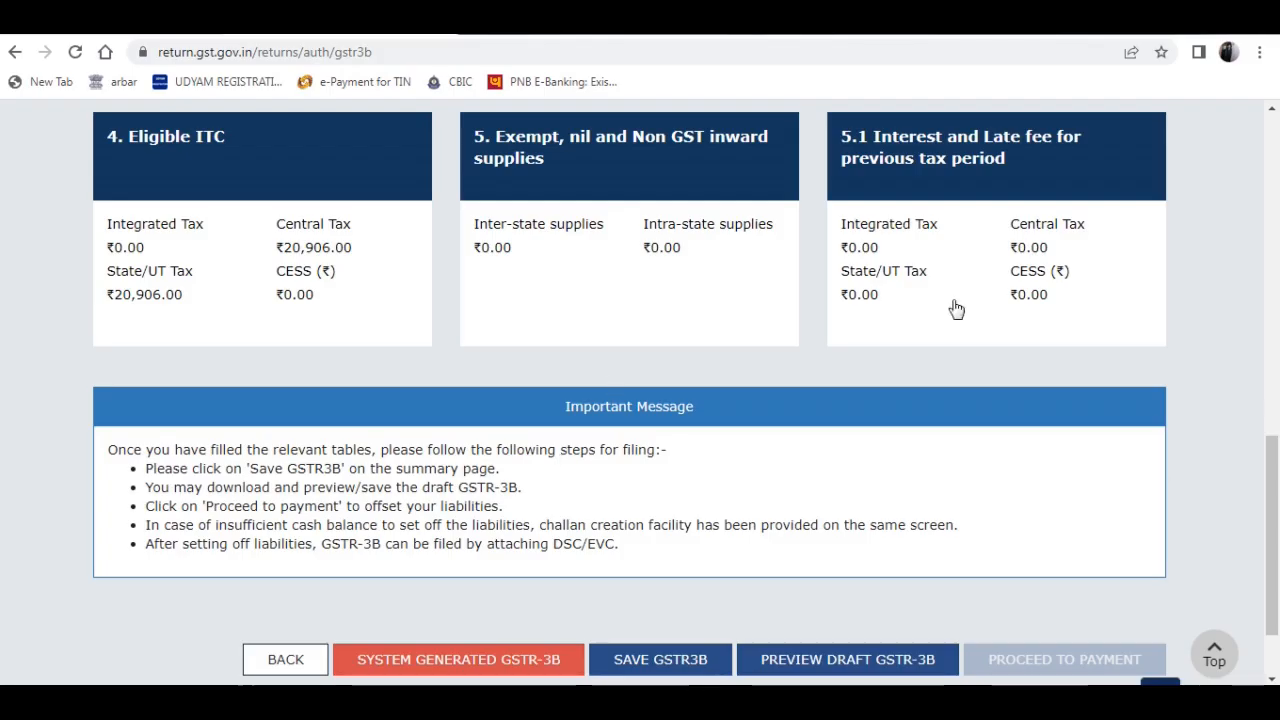
pyautogui.click(728, 200)
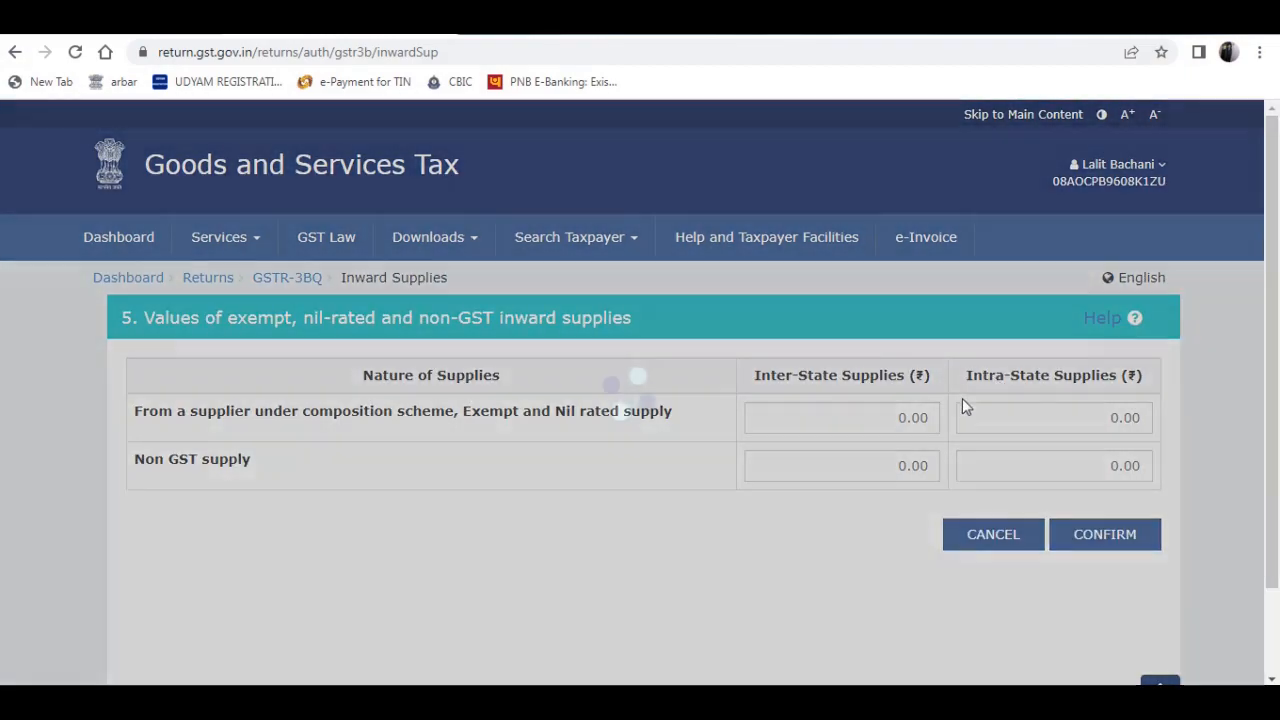
pyautogui.click(1096, 414)
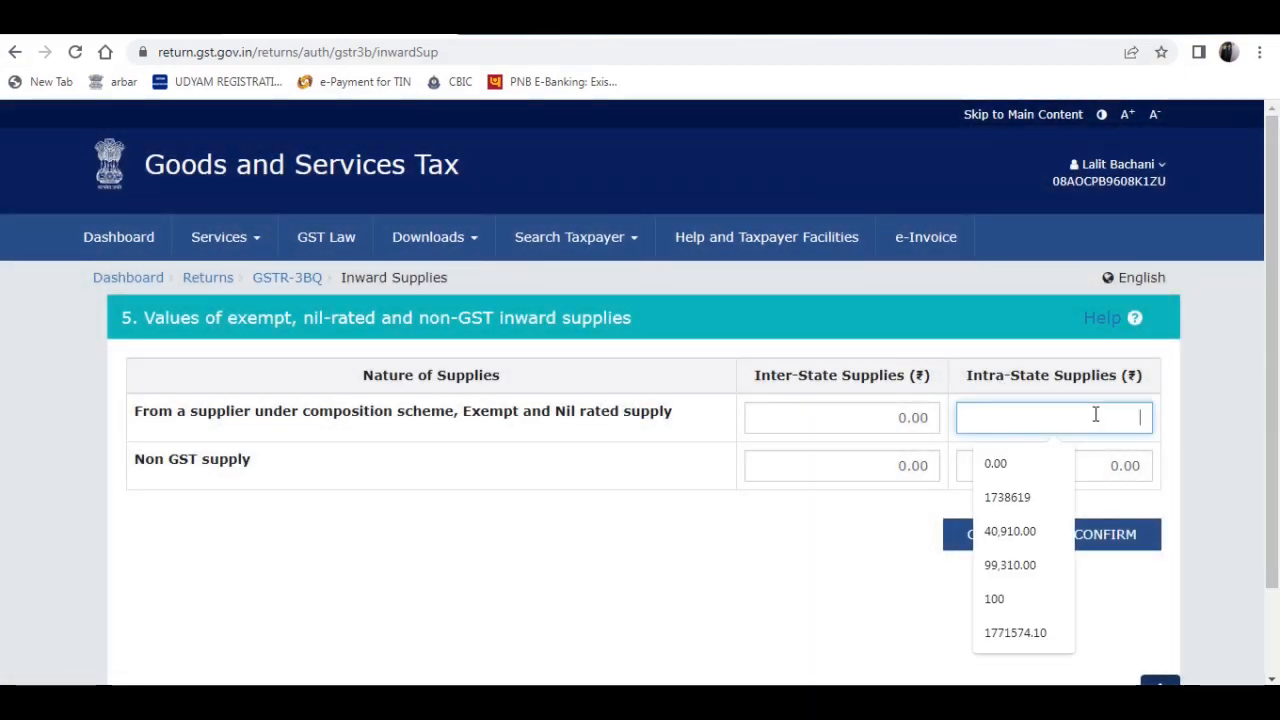
pyautogui.hotkey('alt', 'Tab')
pyautogui.hotkey('alt', 'Tab')
pyautogui.write('6')
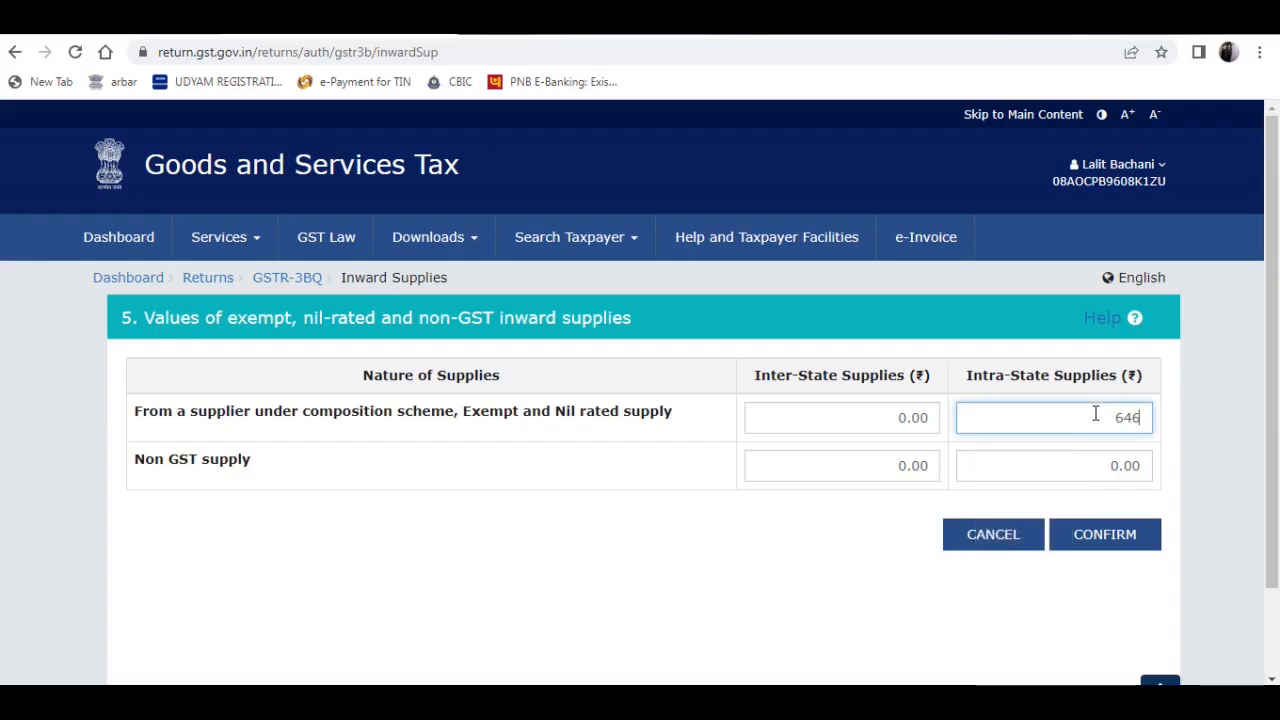
pyautogui.write('4,672.65')
pyautogui.press('Tab')
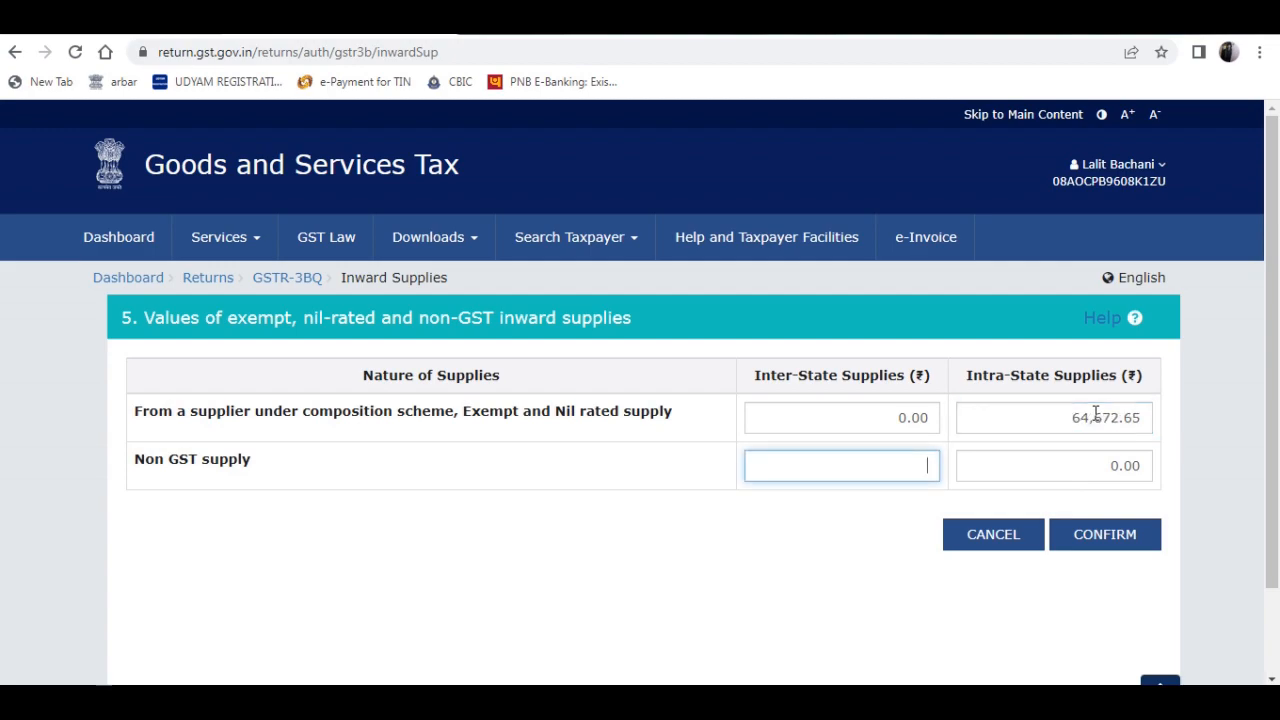
# - Recheck the exempt inward supplies against the TallyPrime GSTR-3B report, then confirm table 5 on the GST portal
pyautogui.hotkey('alt', 'Tab')
pyautogui.hotkey('alt', 'Tab')
pyautogui.hotkey('alt', 'Tab')
pyautogui.hotkey('alt', 'Tab')
pyautogui.hotkey('alt', 'Tab')
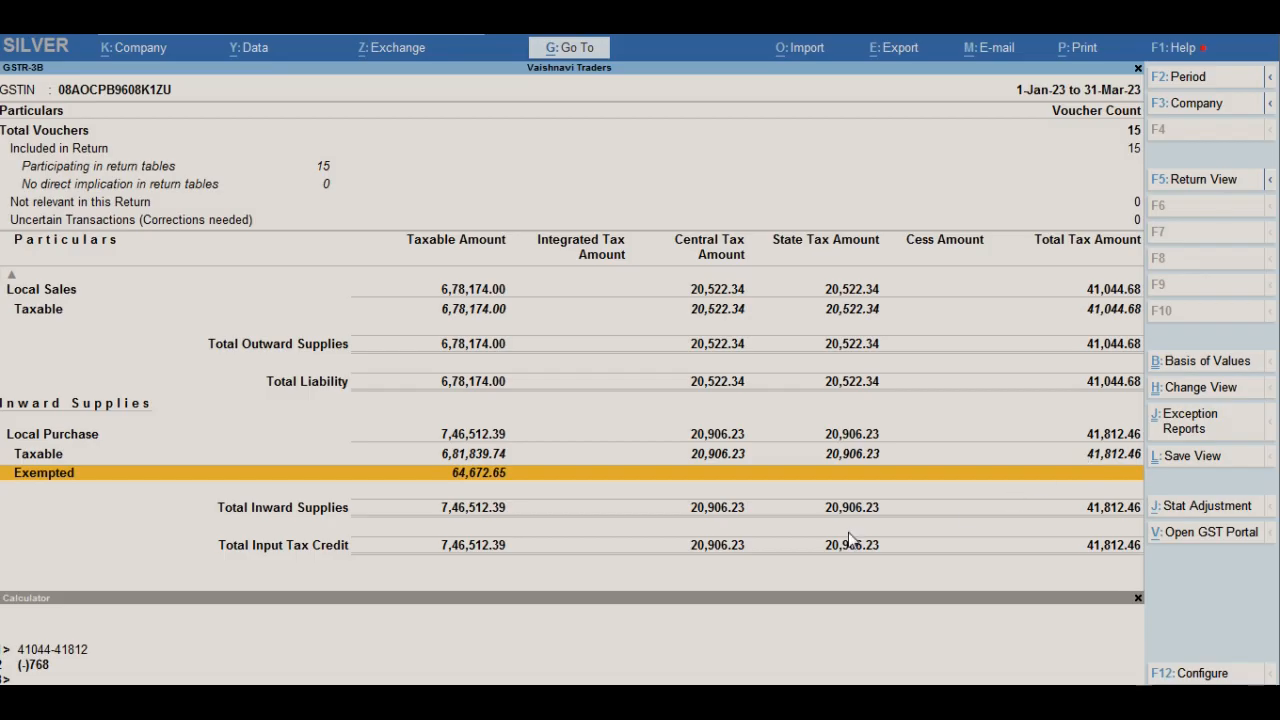
pyautogui.hotkey('alt', 'Tab')
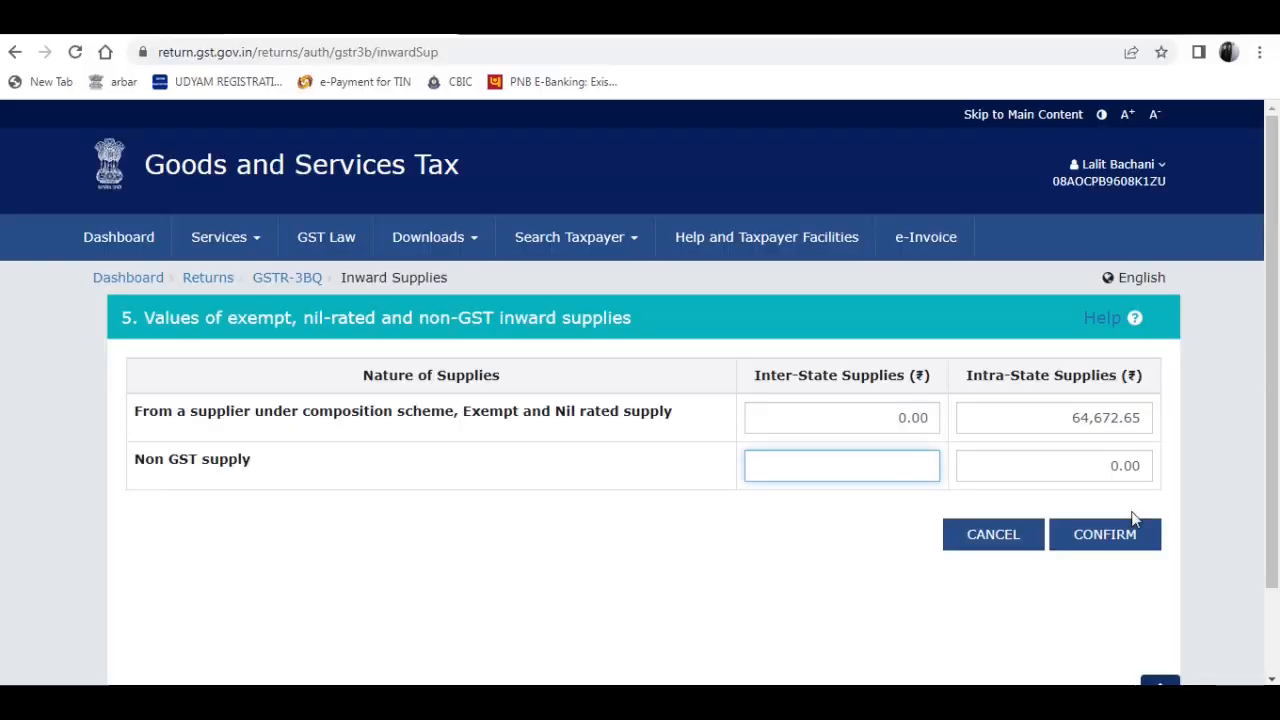
pyautogui.click(1104, 534)
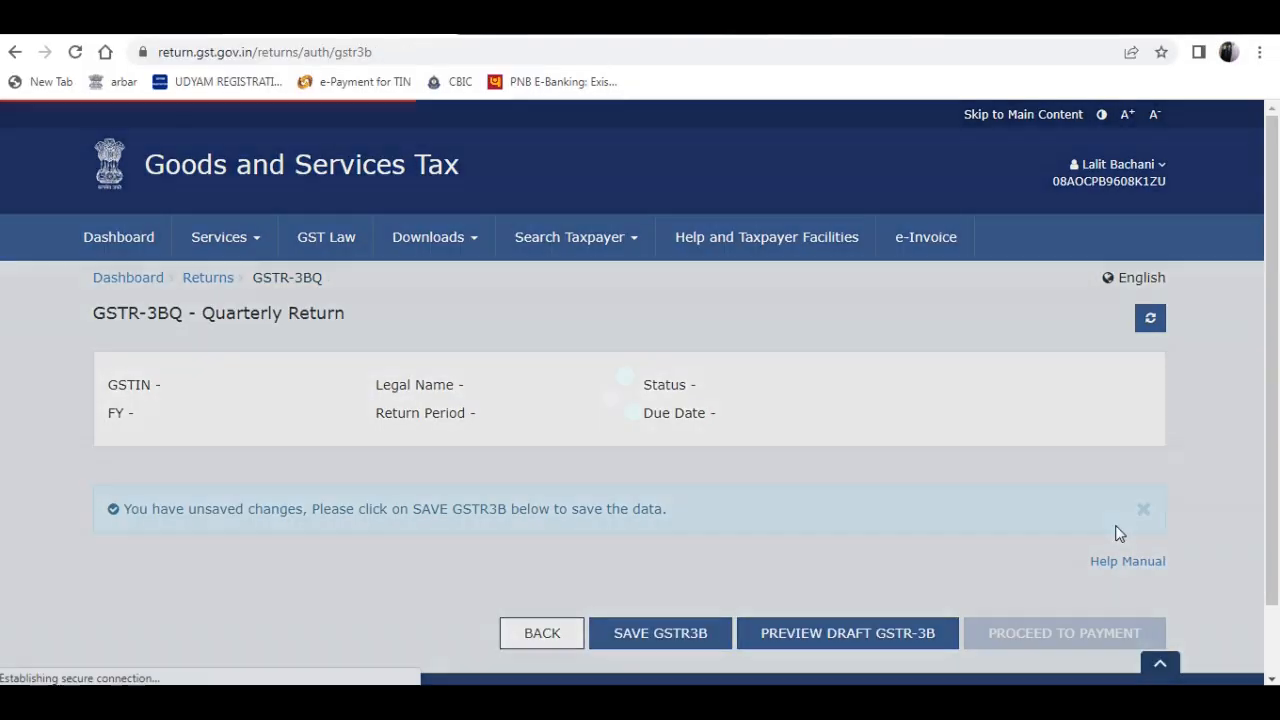
# - Save the quarterly GSTR-3B from its summary page and proceed to payment
pyautogui.scroll(-10, 1120, 386)
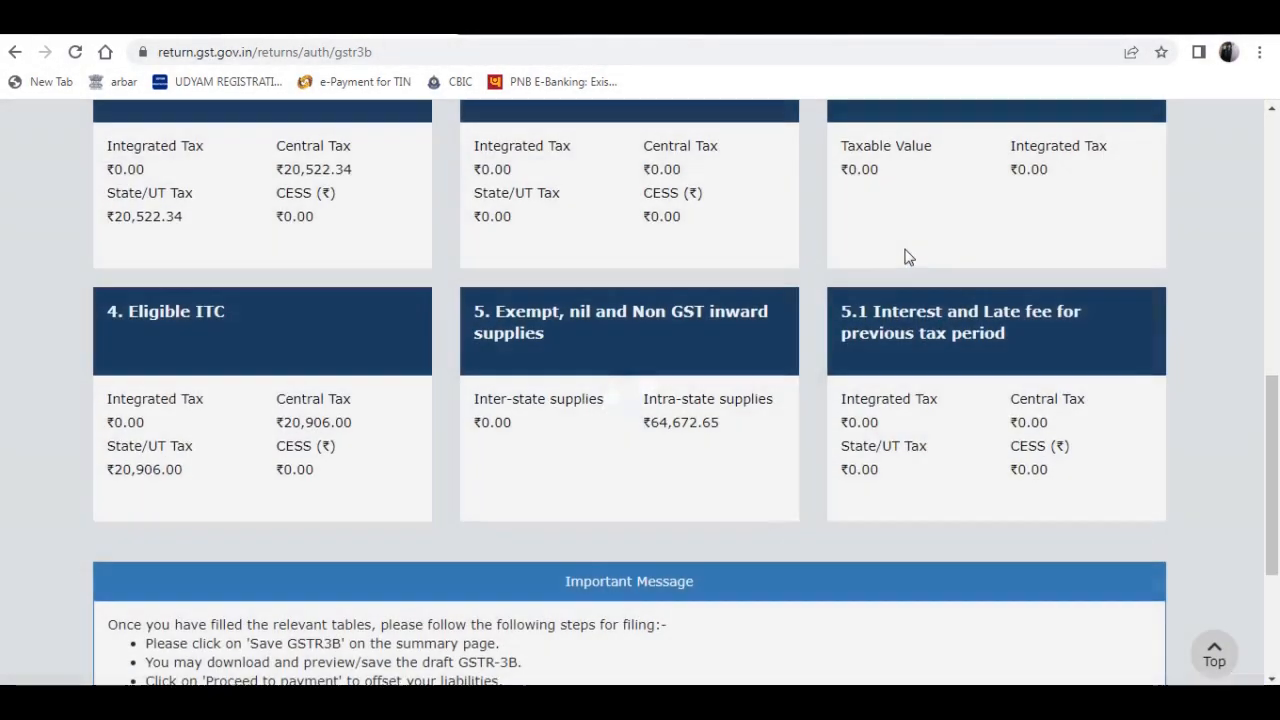
pyautogui.scroll(-3, 1037, 366)
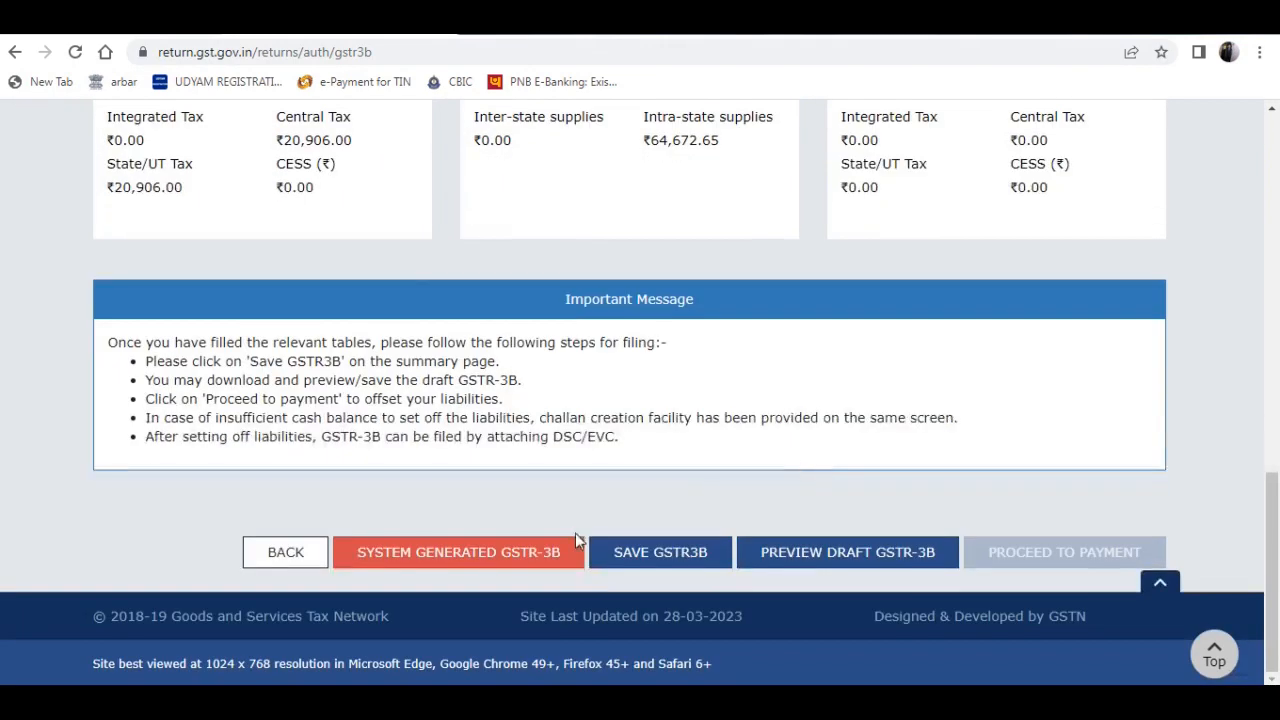
pyautogui.click(684, 556)
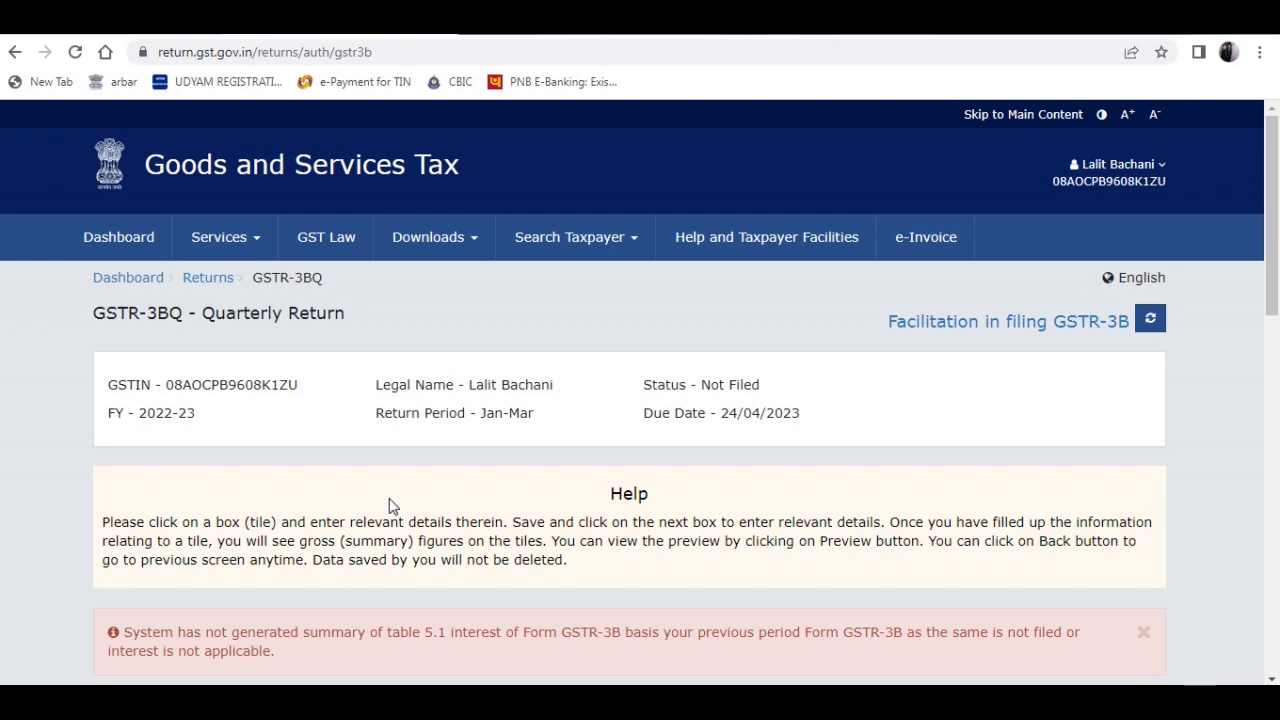
pyautogui.scroll(-12, 737, 534)
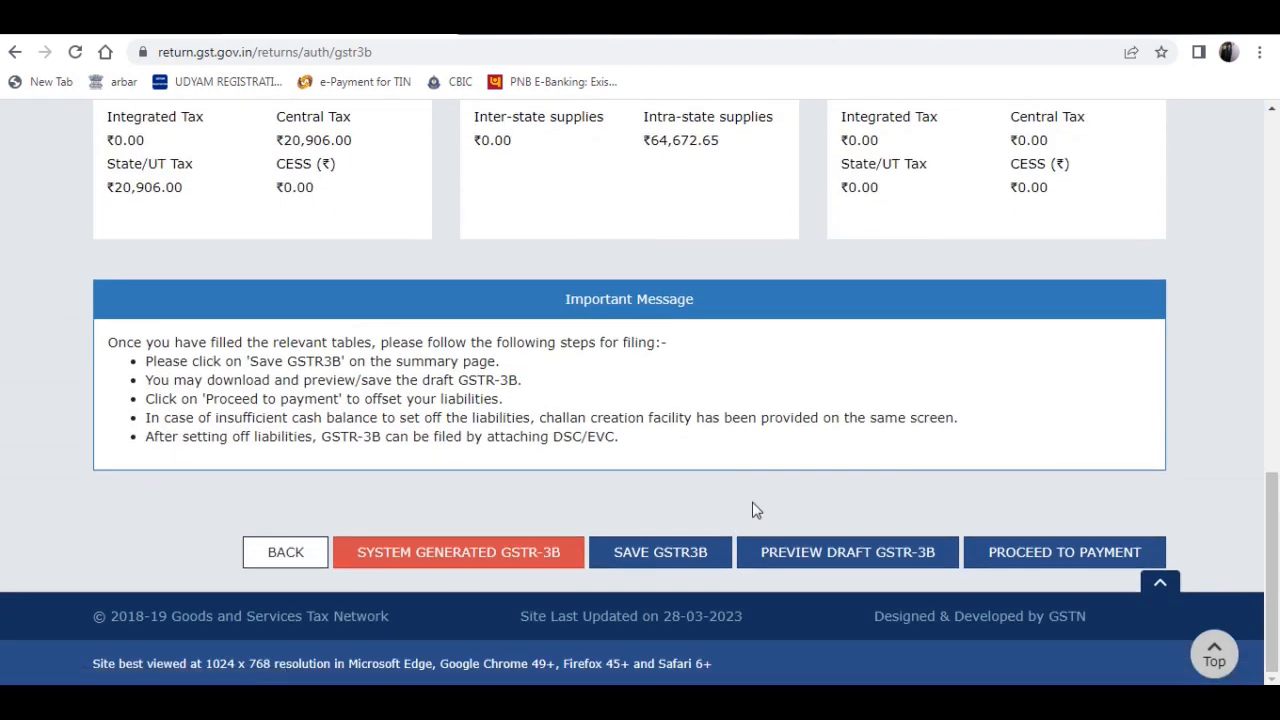
pyautogui.click(1038, 552)
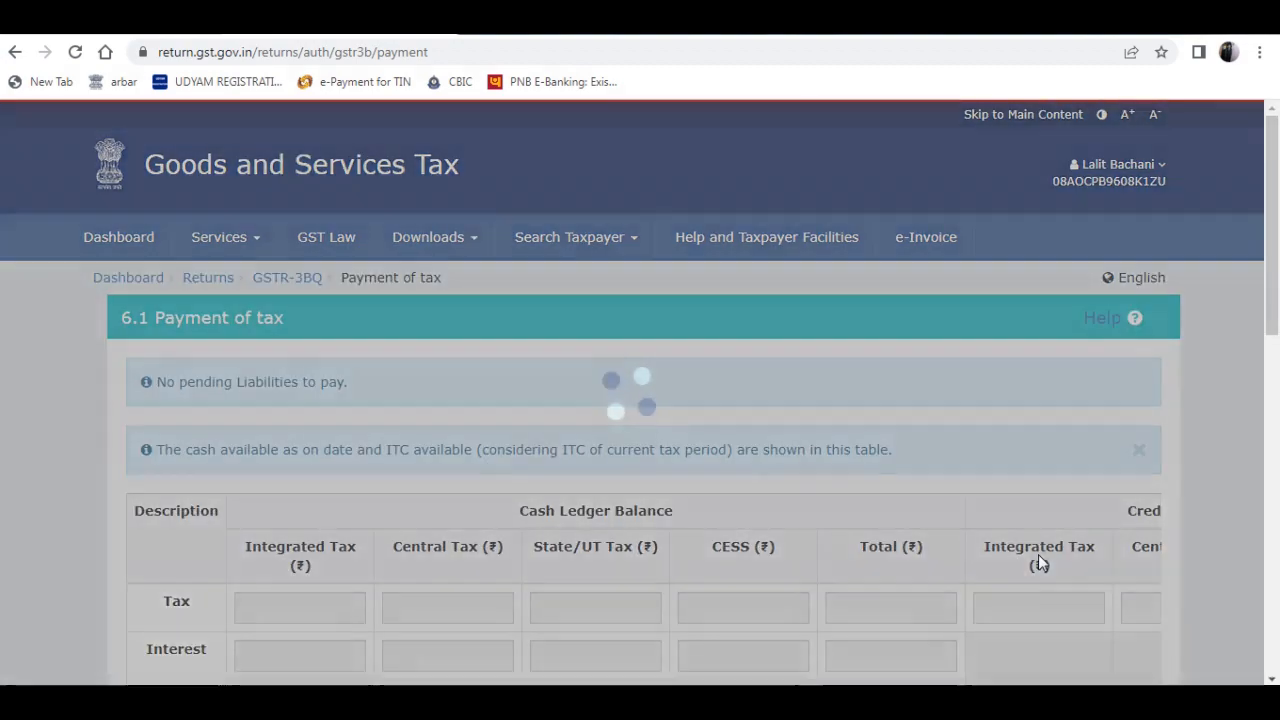
# - Review the tax payment table through Additional Cash required, then post the credit to the ledger and accept the offset
pyautogui.scroll(-2, 1275, 232)
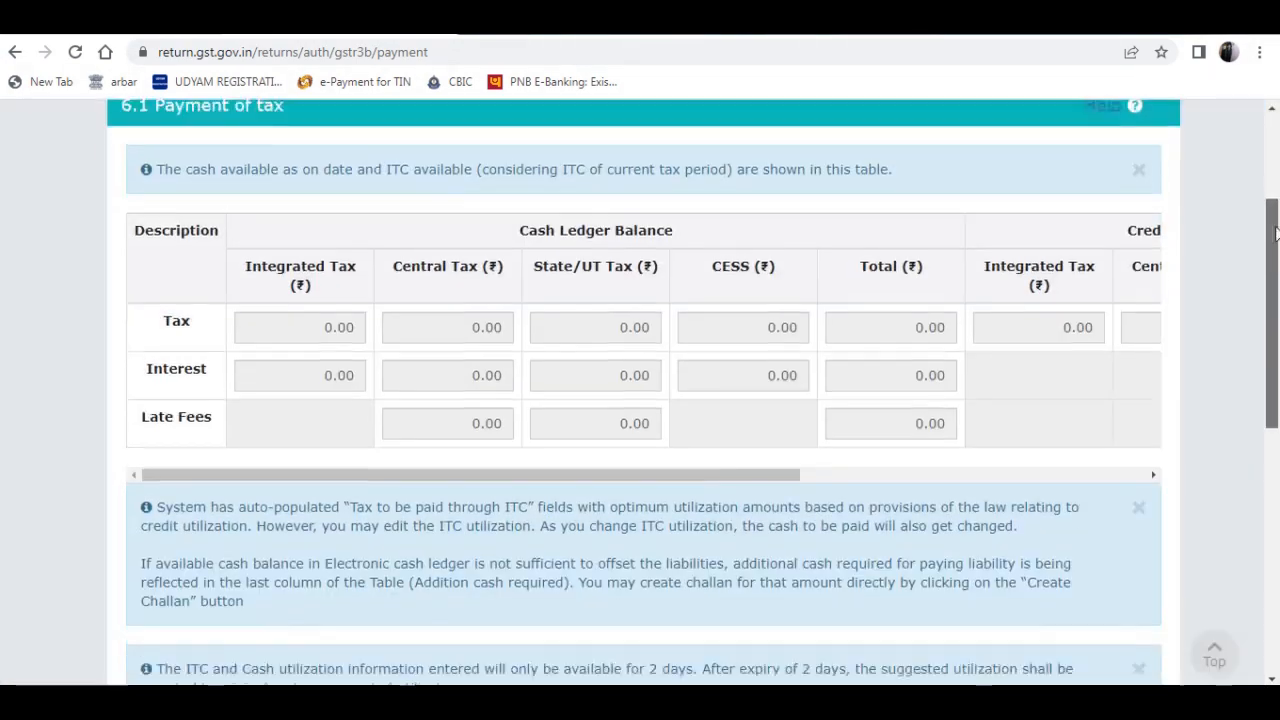
pyautogui.moveTo(1275, 232); pyautogui.dragTo(1275, 455)
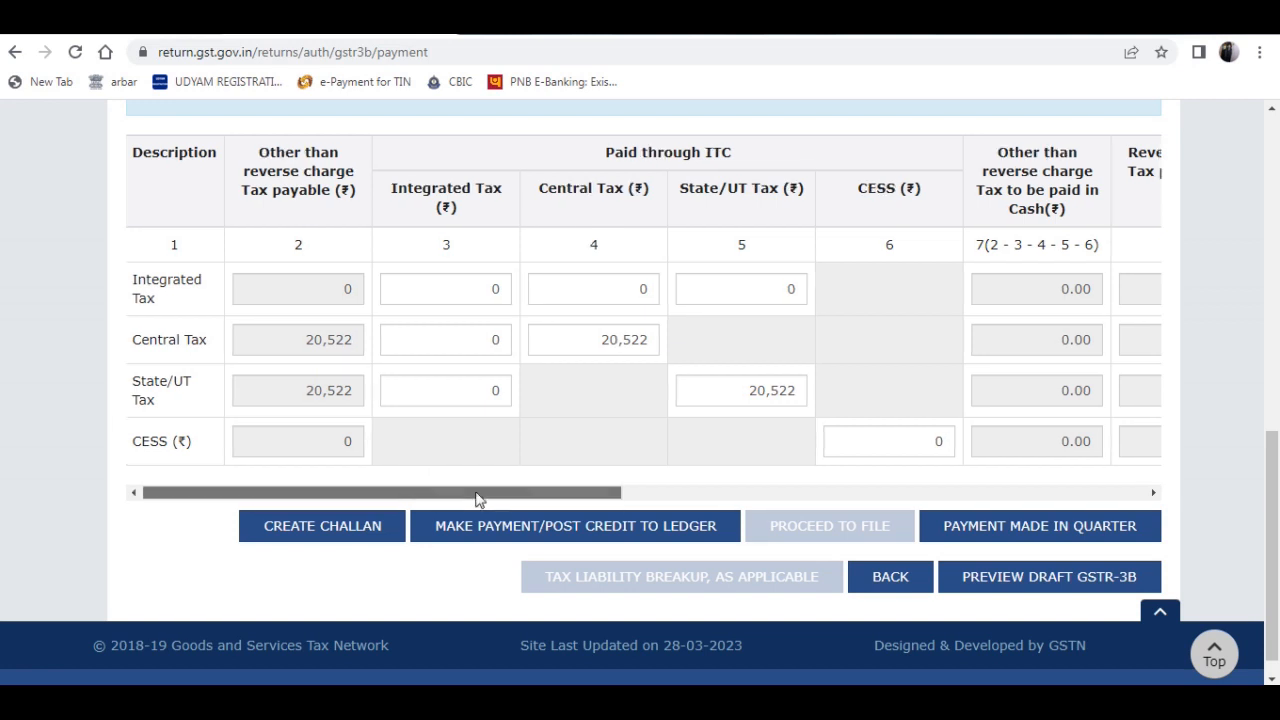
pyautogui.moveTo(477, 496); pyautogui.dragTo(1149, 414)
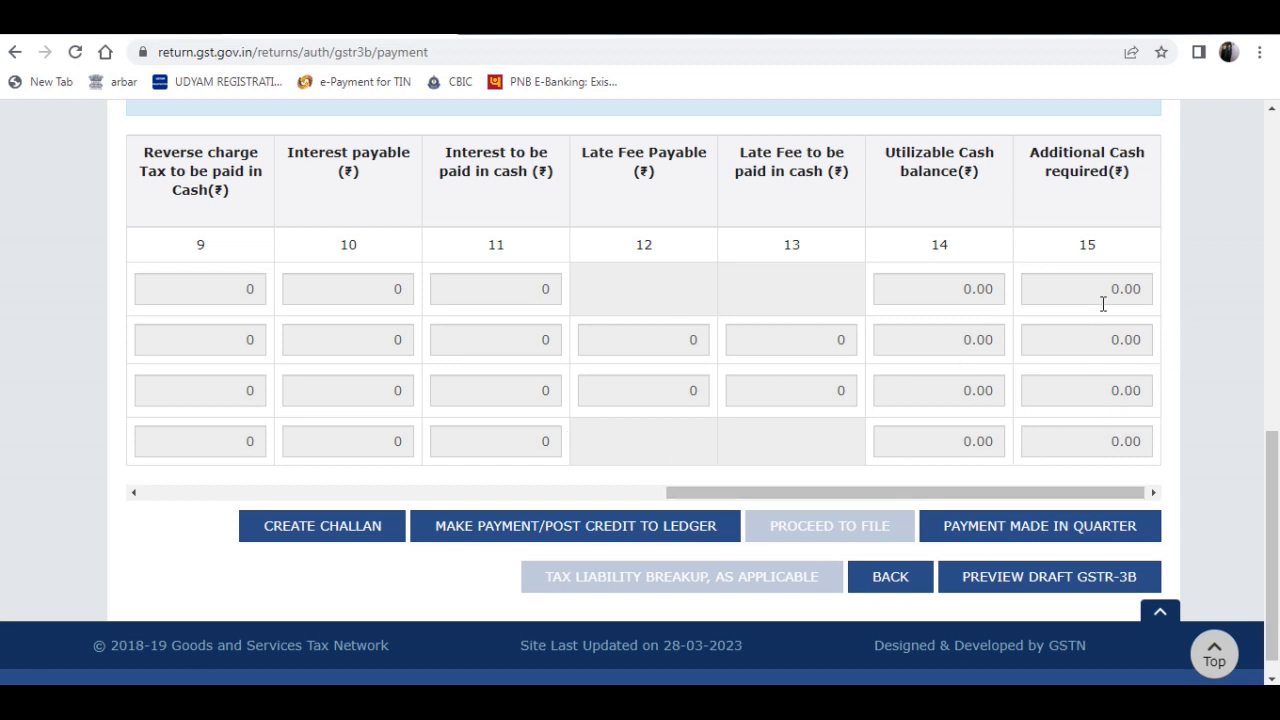
pyautogui.click(548, 530)
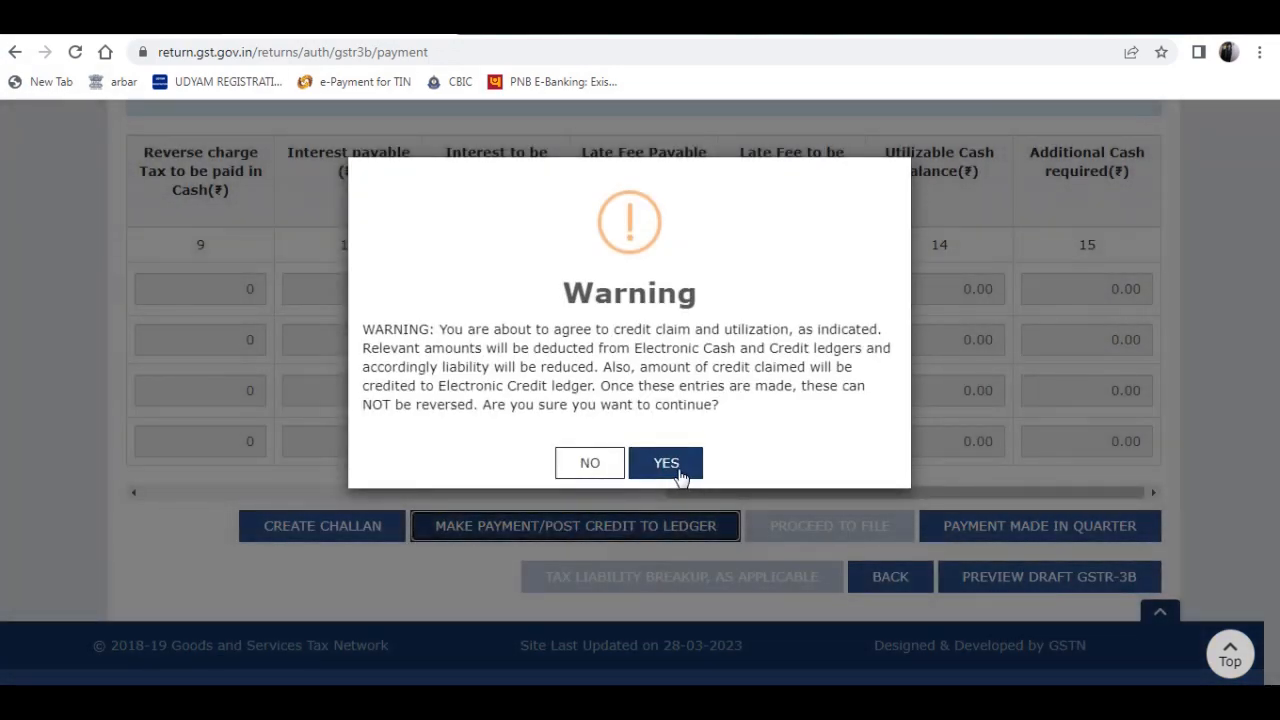
pyautogui.click(679, 470)
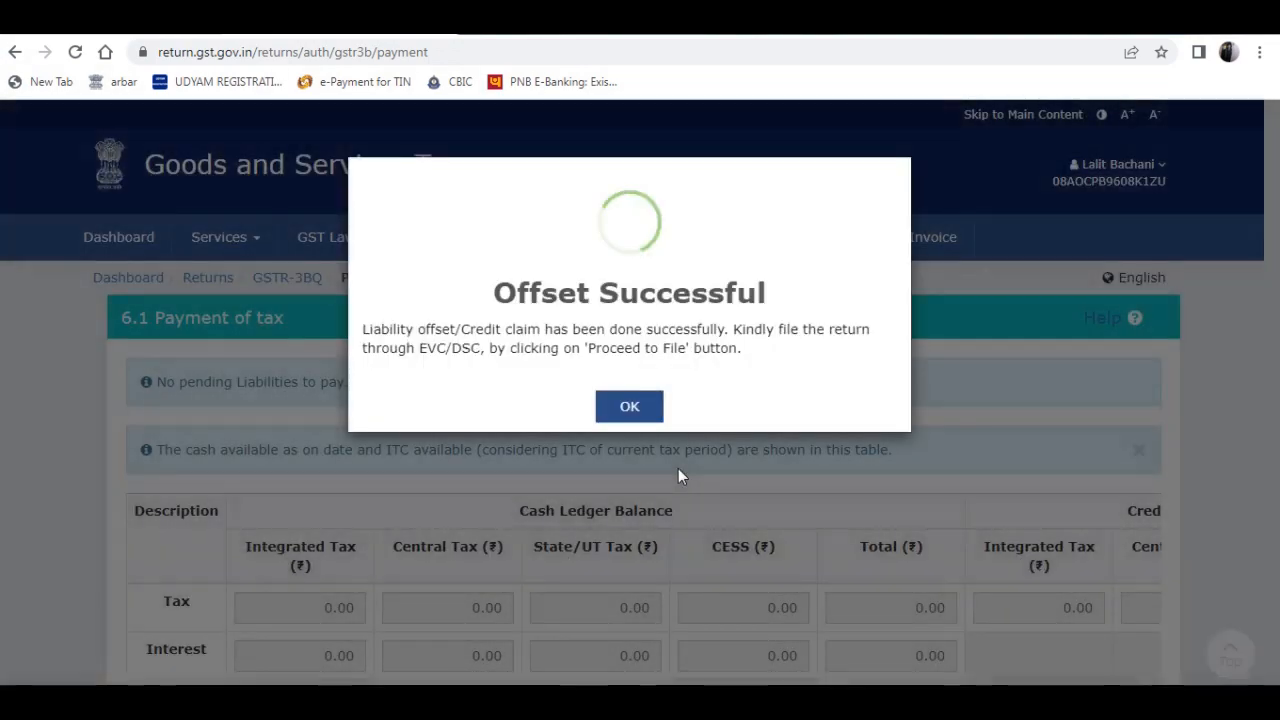
pyautogui.click(638, 414)
# - Check the ITC offset amounts in the payment table and proceed to file the GSTR-3B
pyautogui.scroll(-5, 888, 320)
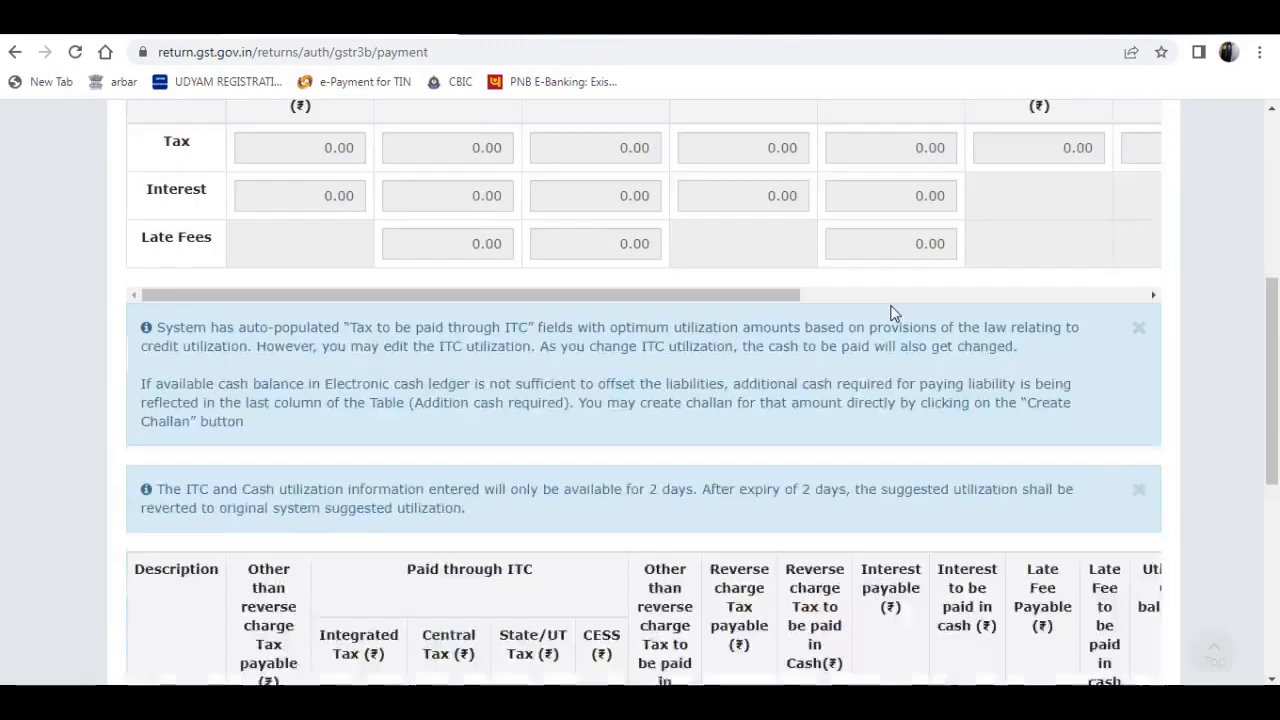
pyautogui.scroll(-5, 891, 300)
pyautogui.moveTo(766, 462); pyautogui.dragTo(1037, 451)
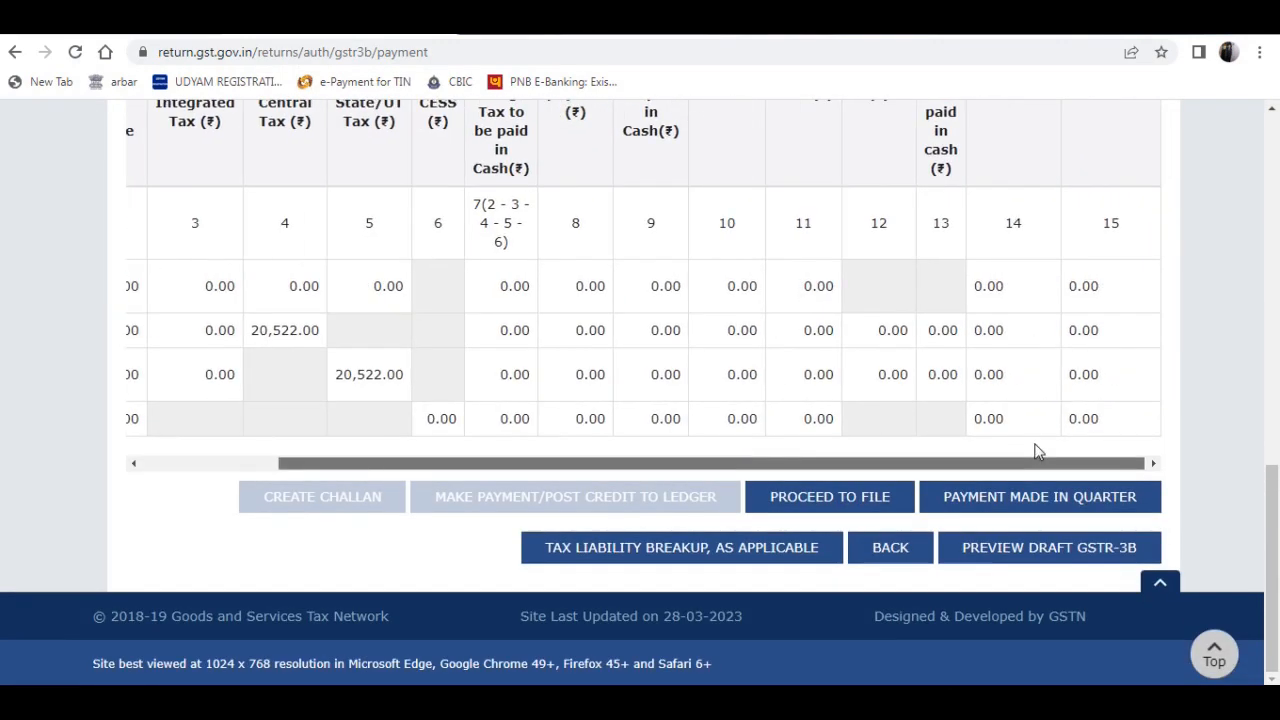
pyautogui.click(814, 500)
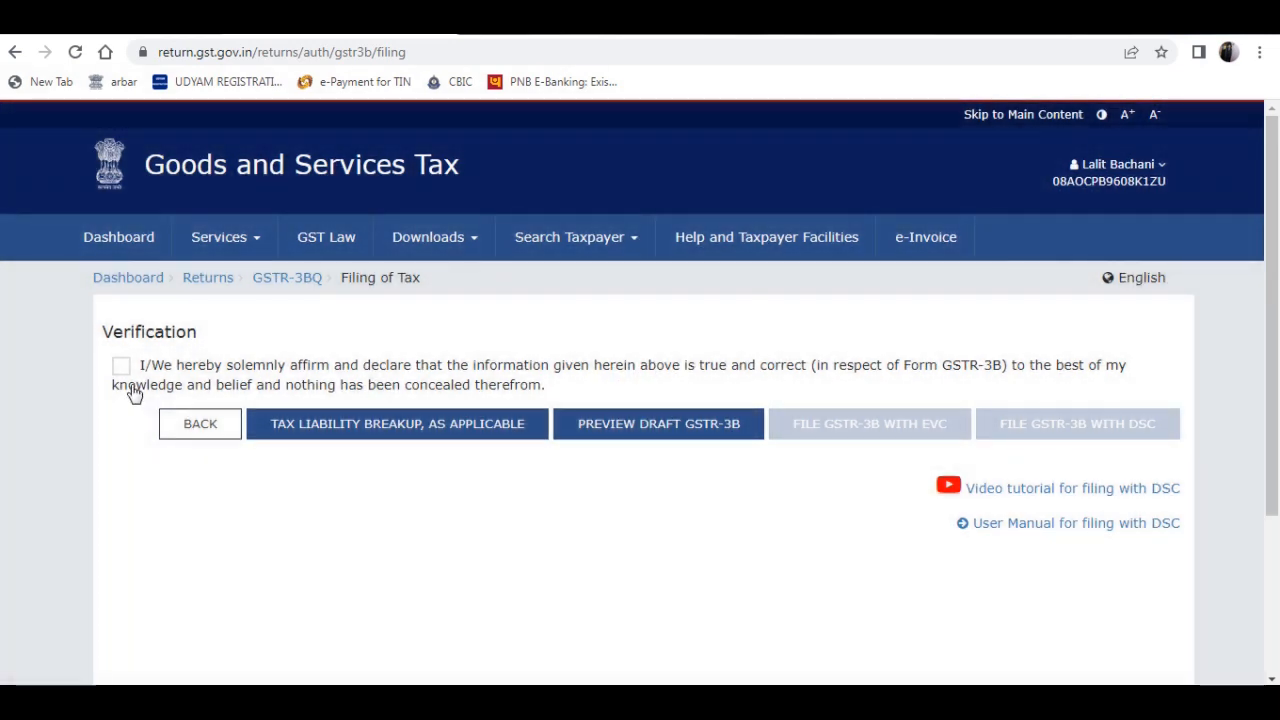
# - Accept the verification declaration, choose the authorised signatory, and proceed with filing GSTR-3B with EVC
pyautogui.click(121, 367)
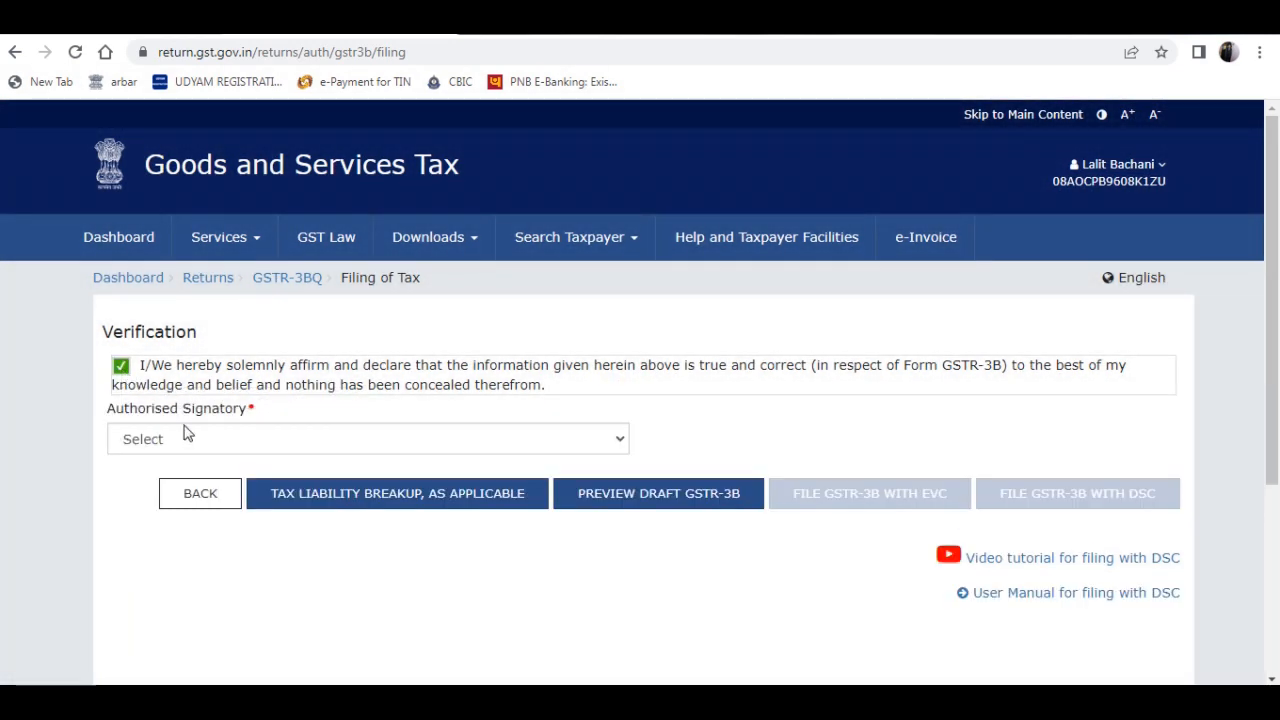
pyautogui.click(181, 440)
pyautogui.click(168, 481)
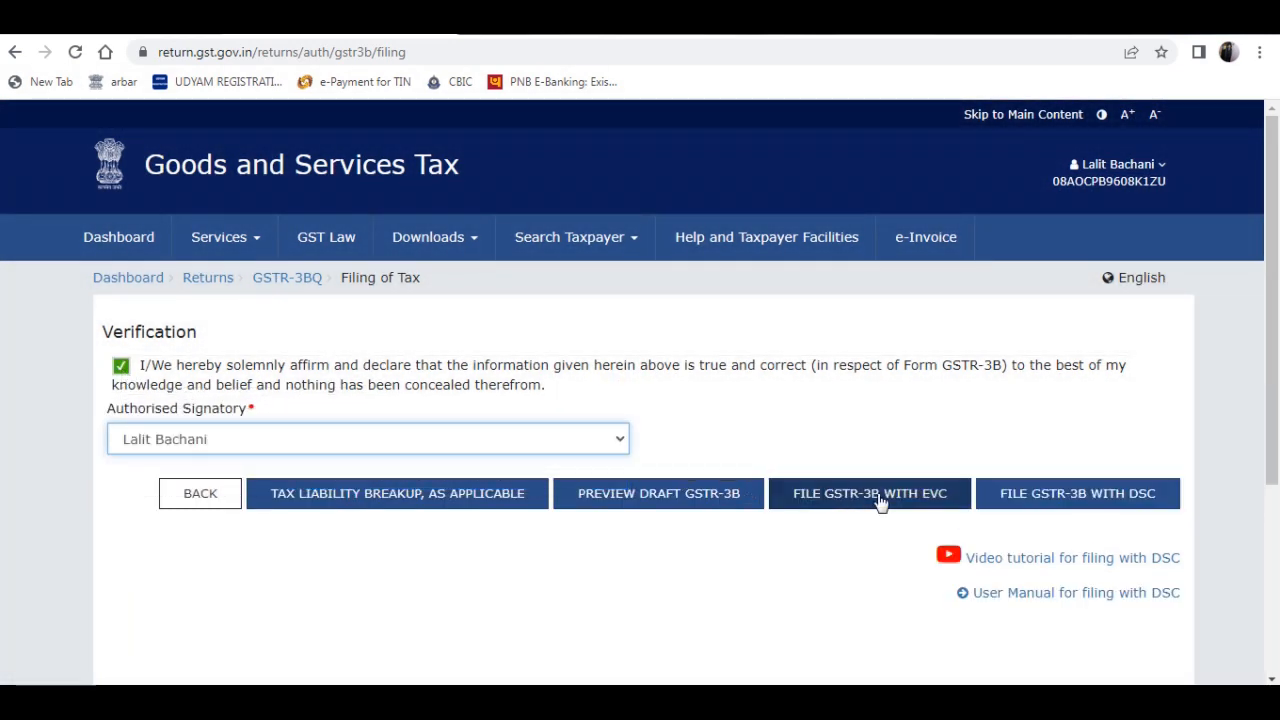
pyautogui.click(878, 500)
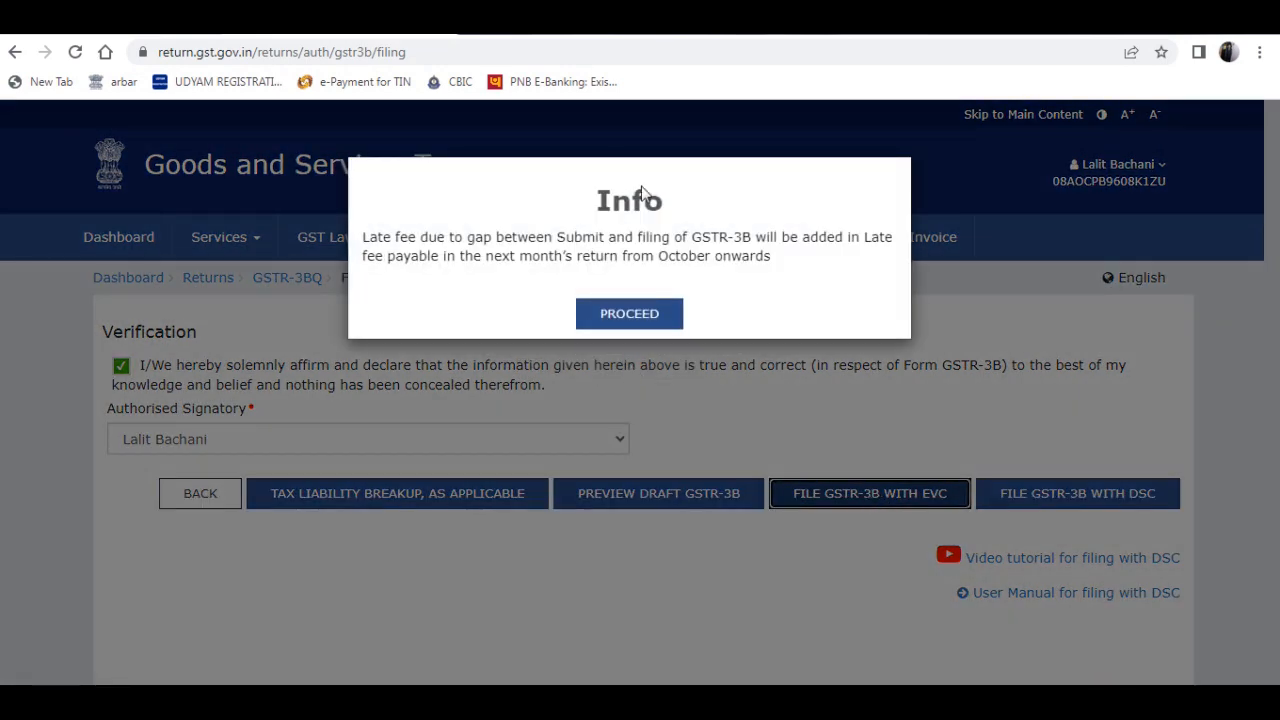
pyautogui.click(636, 316)
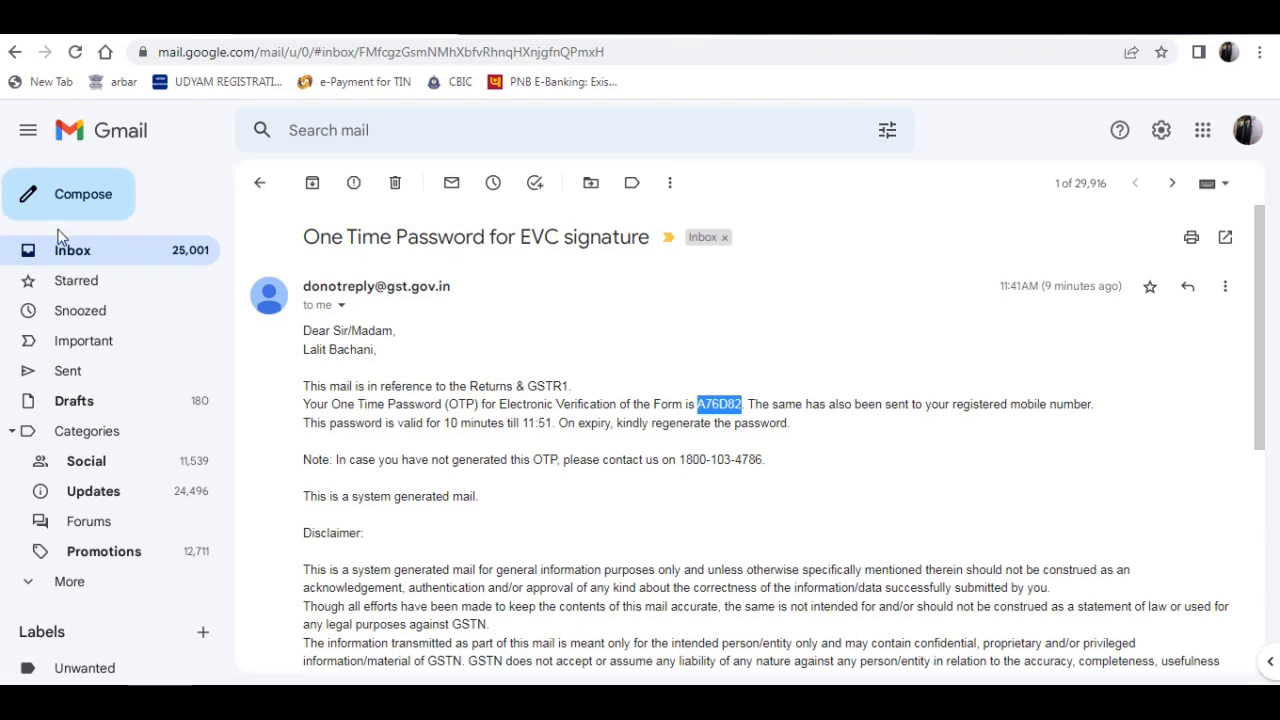
# - In the Gmail inbox, open the newest EVC signature e-mail for GSTR3B and select its one-time password for copying
pyautogui.click(62, 250)
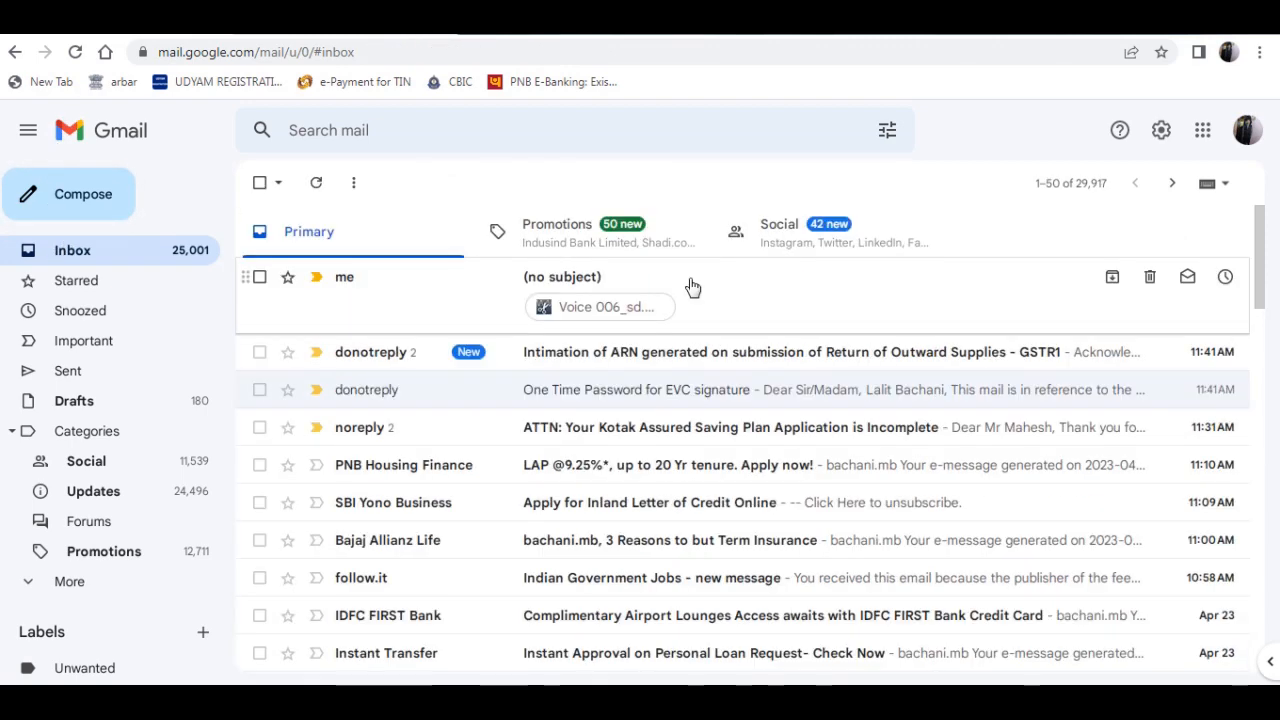
pyautogui.click(590, 280)
pyautogui.click(77, 250)
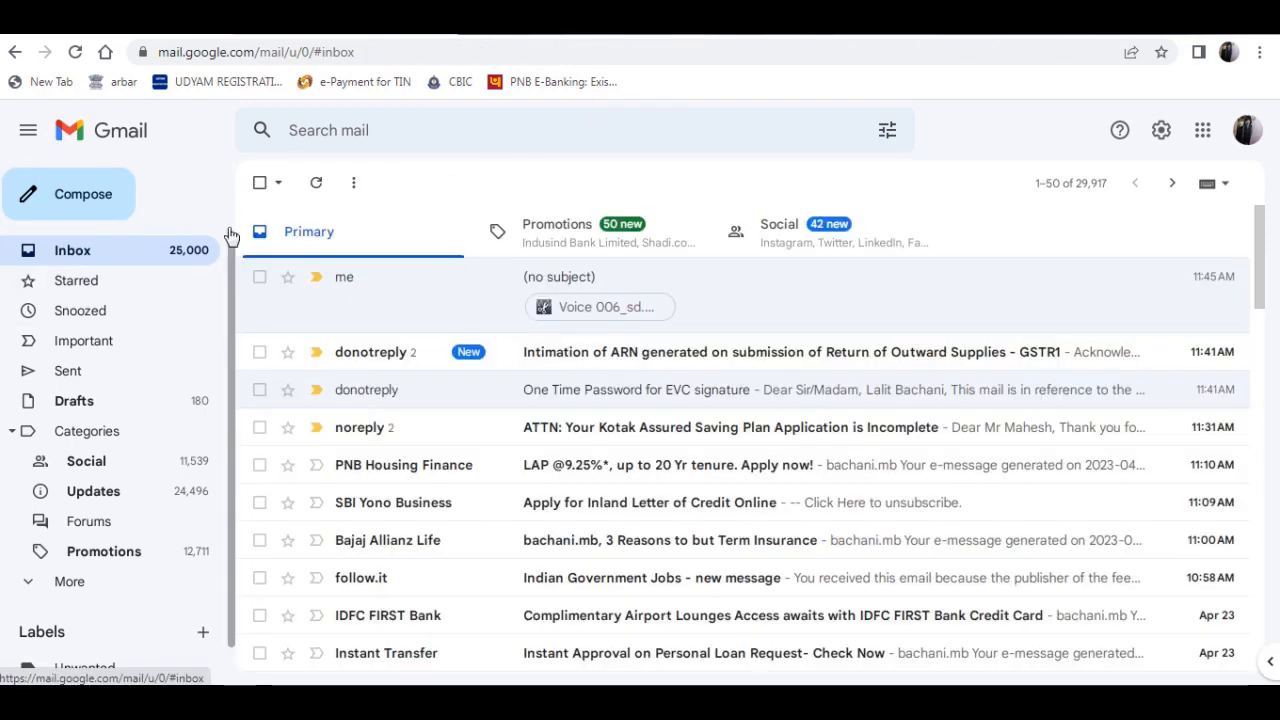
pyautogui.click(655, 275)
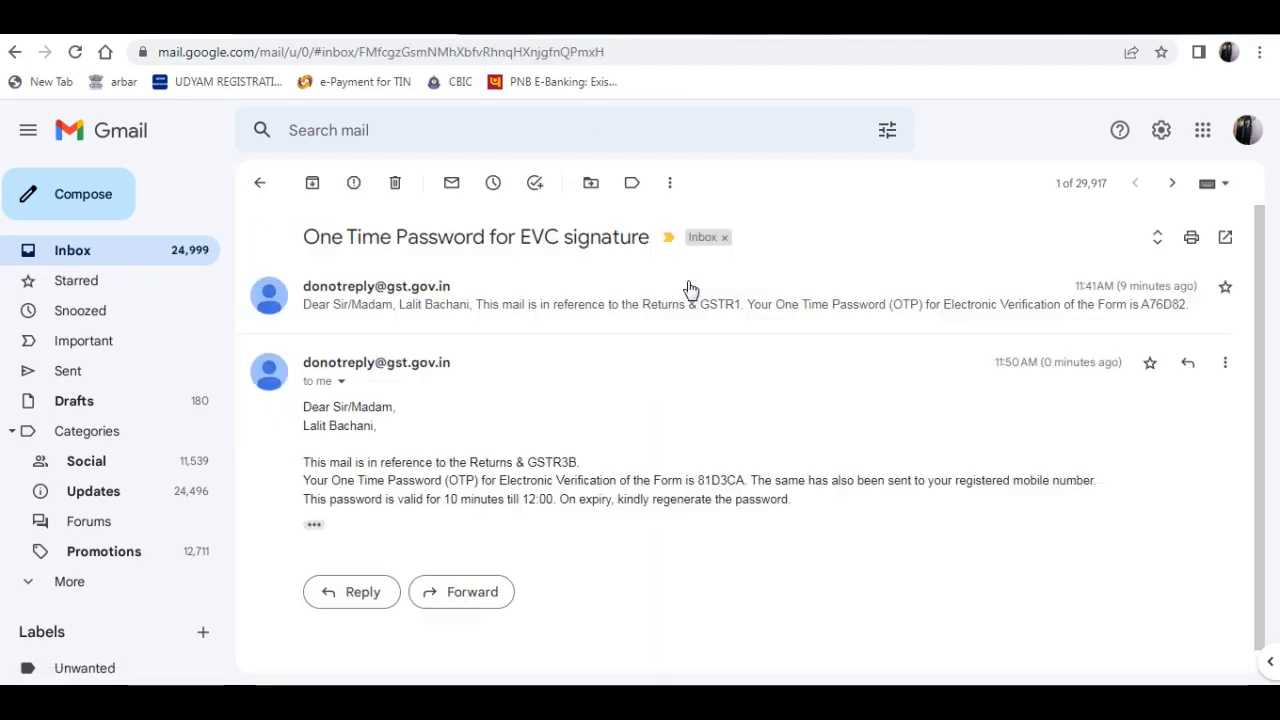
pyautogui.doubleClick(728, 480)
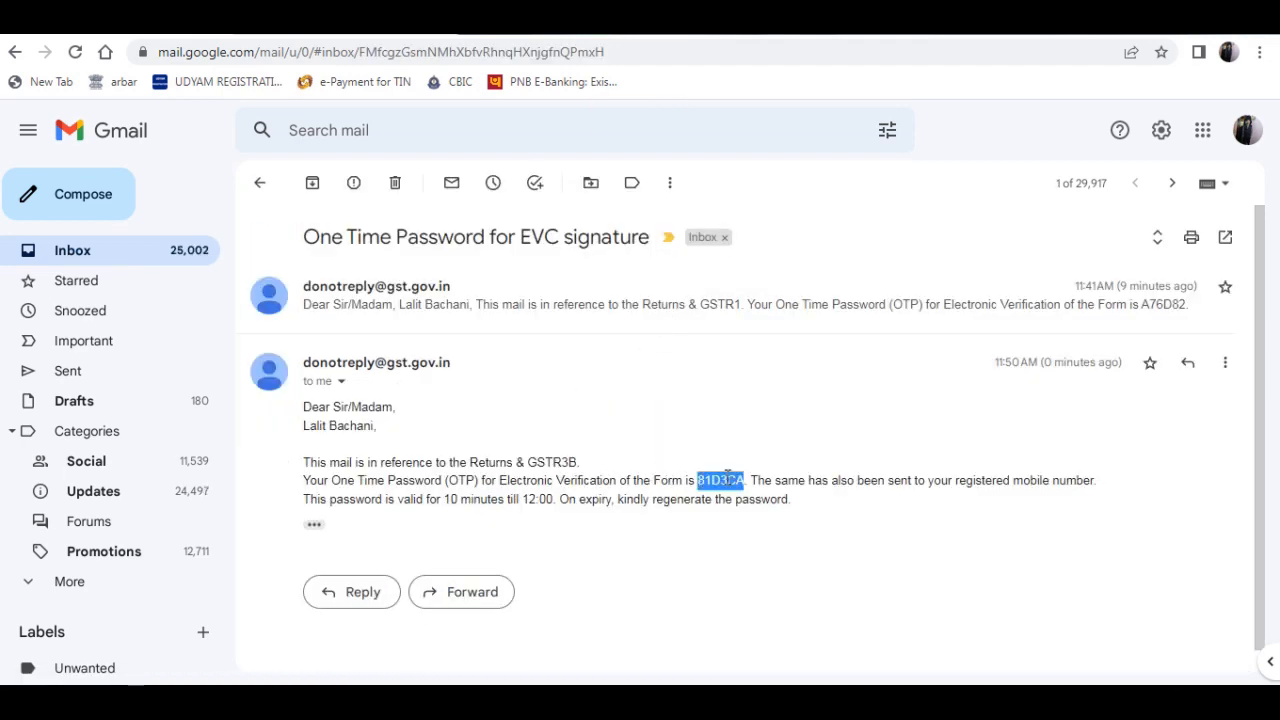
# - Return to the GST portal, paste the one-time password into the OTP field, verify it, and acknowledge the filing
pyautogui.click(333, 38)
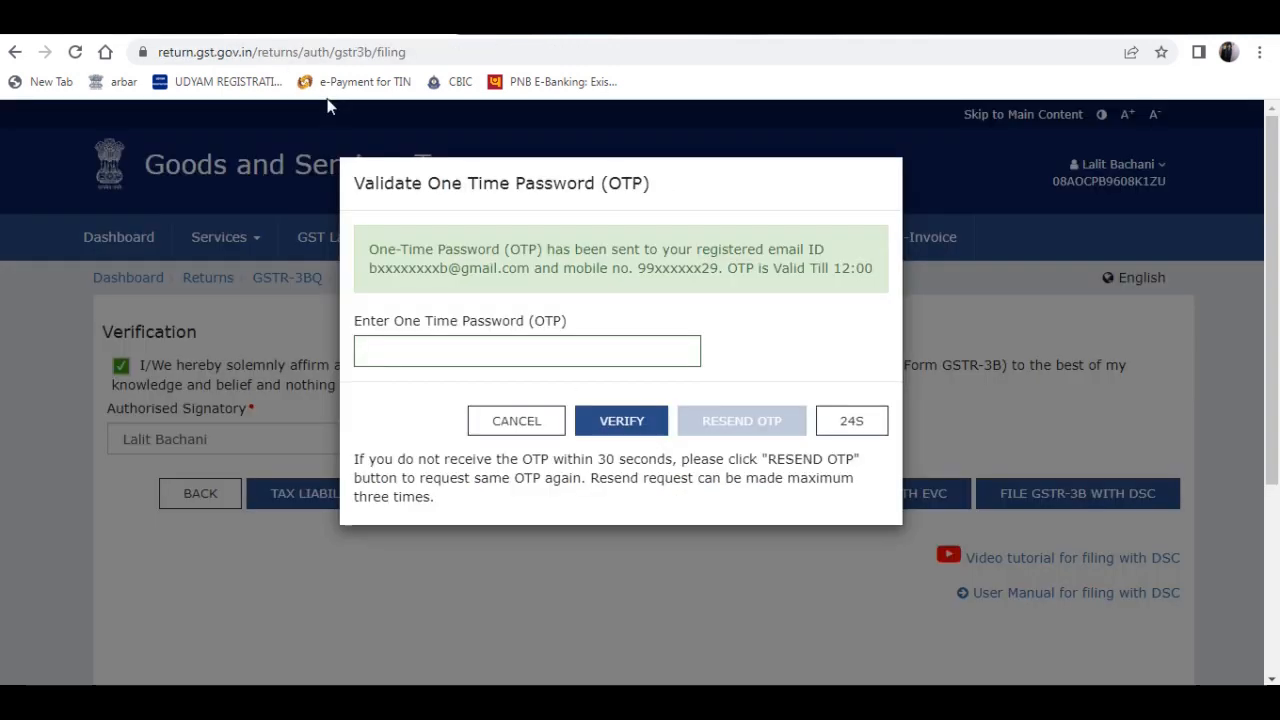
pyautogui.click(420, 341)
pyautogui.hotkey('ctrl', 'v')
pyautogui.click(610, 421)
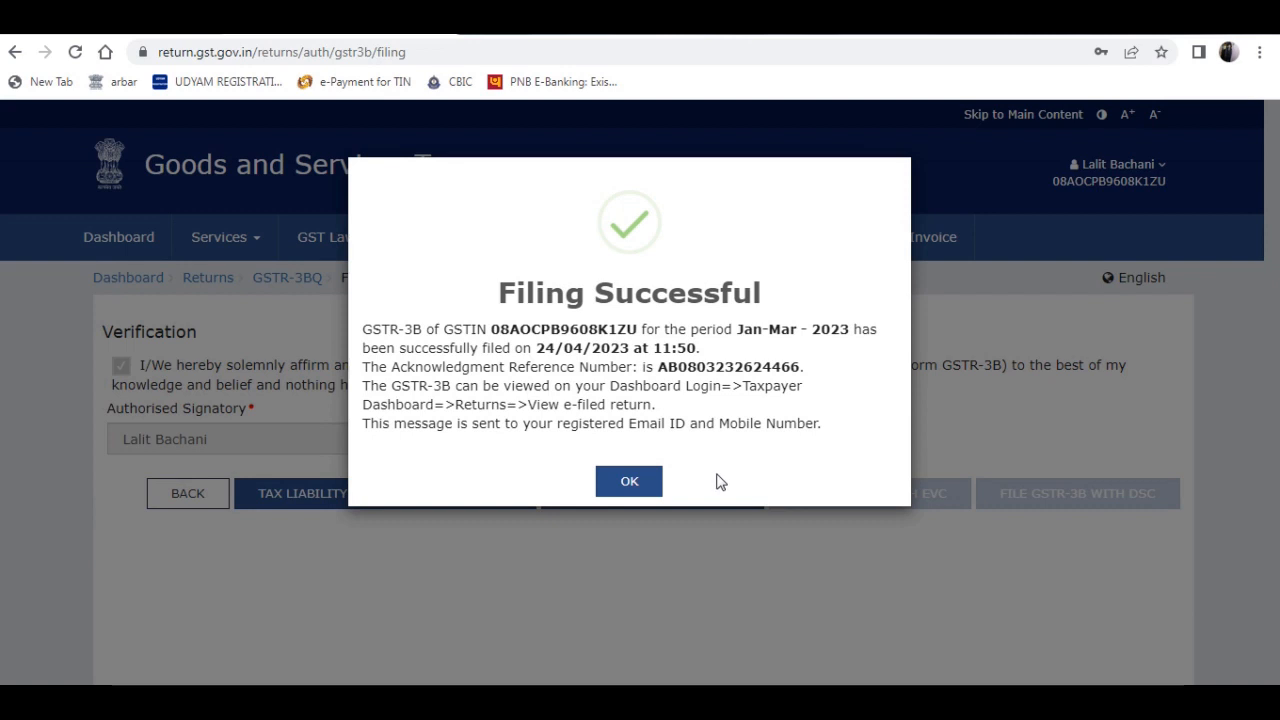
pyautogui.click(630, 484)
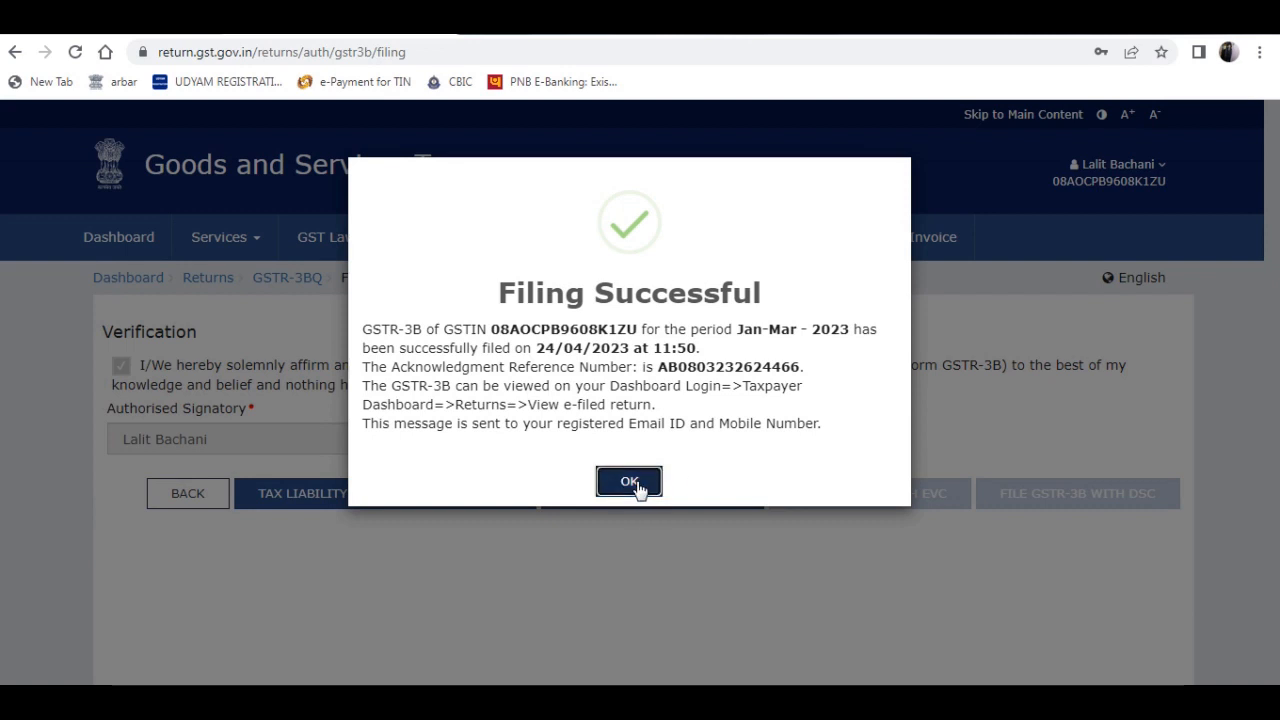